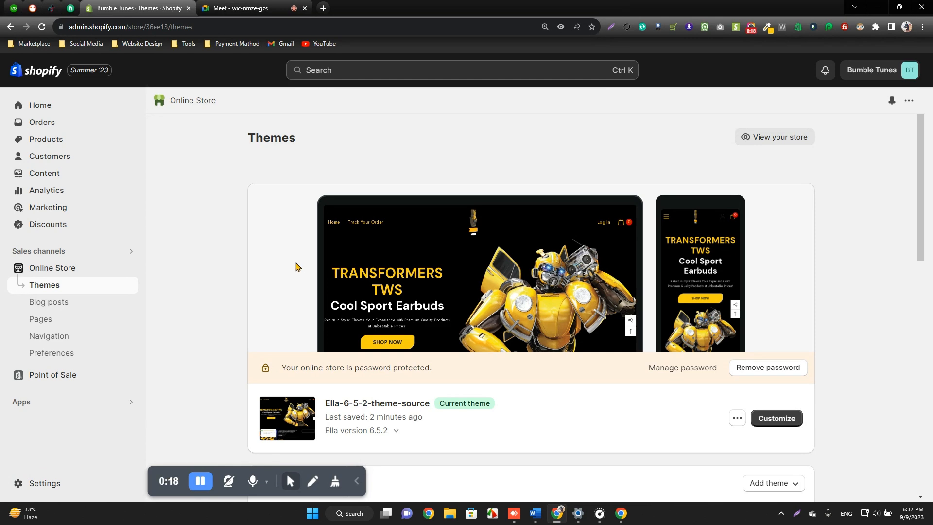
scroll(324, 303, down, 3)
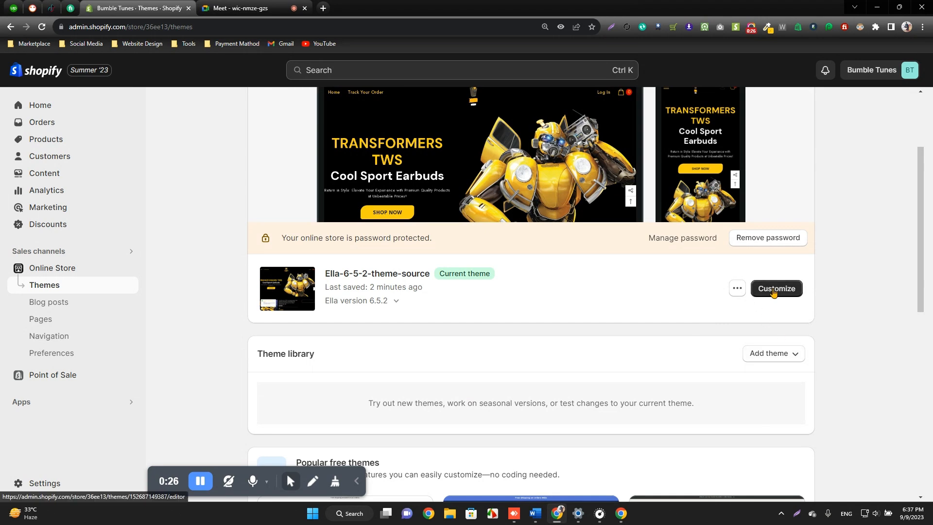
click(773, 290)
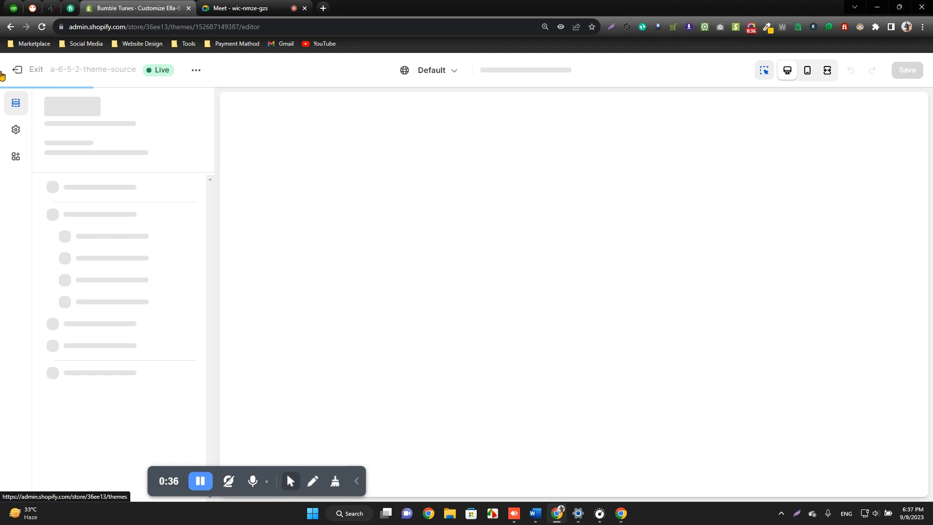
click(16, 68)
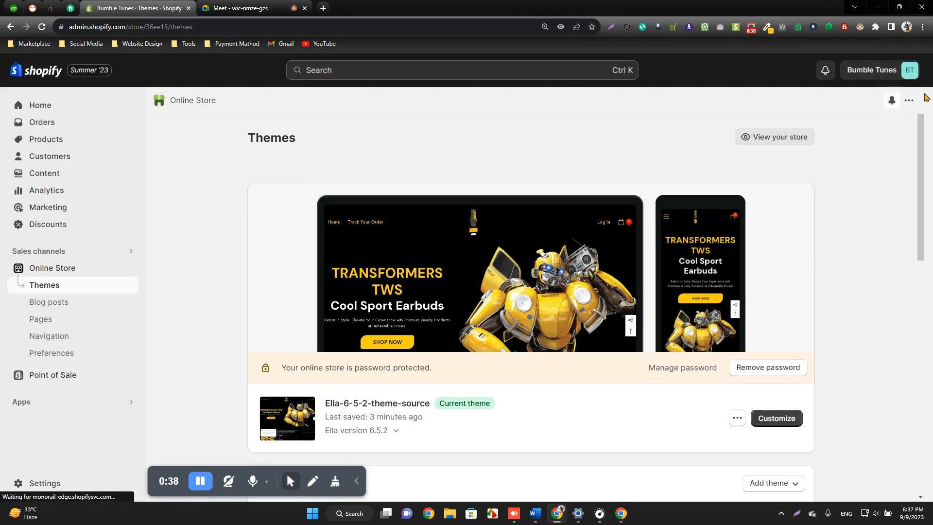
Step: Switch to the store listed as My Store and open its current theme, Ops ganz neu, in the theme editor
click(864, 72)
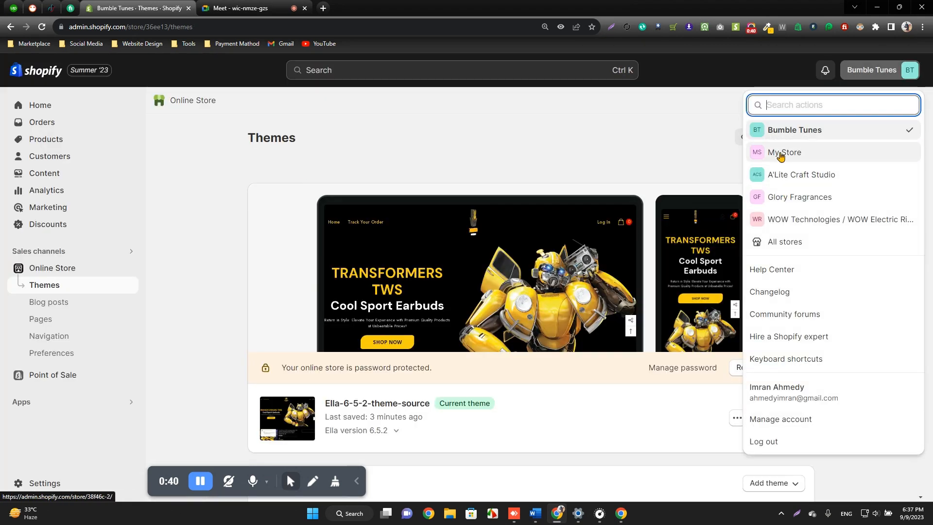
click(799, 164)
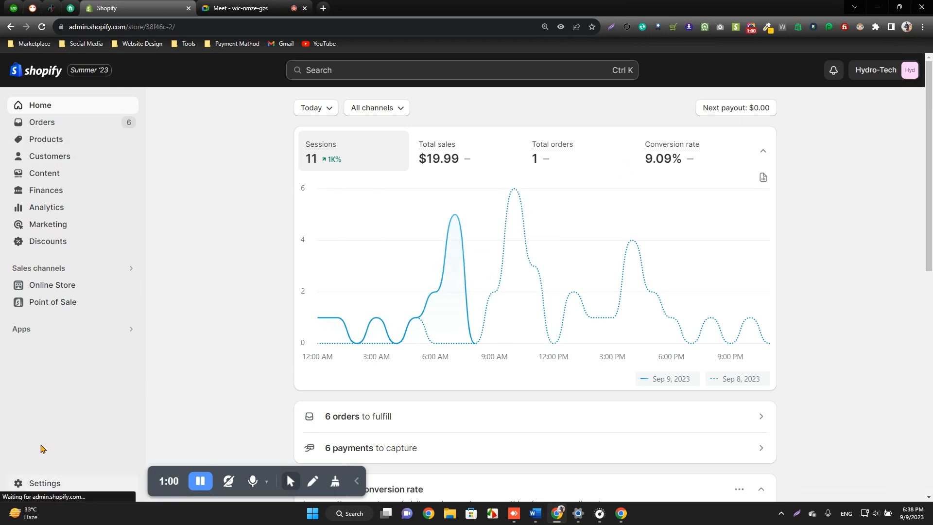
click(50, 291)
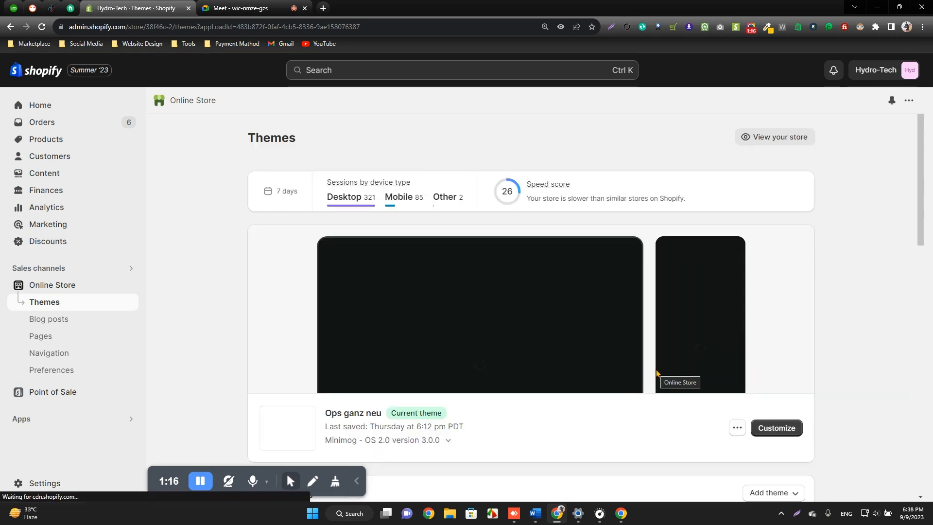
click(787, 429)
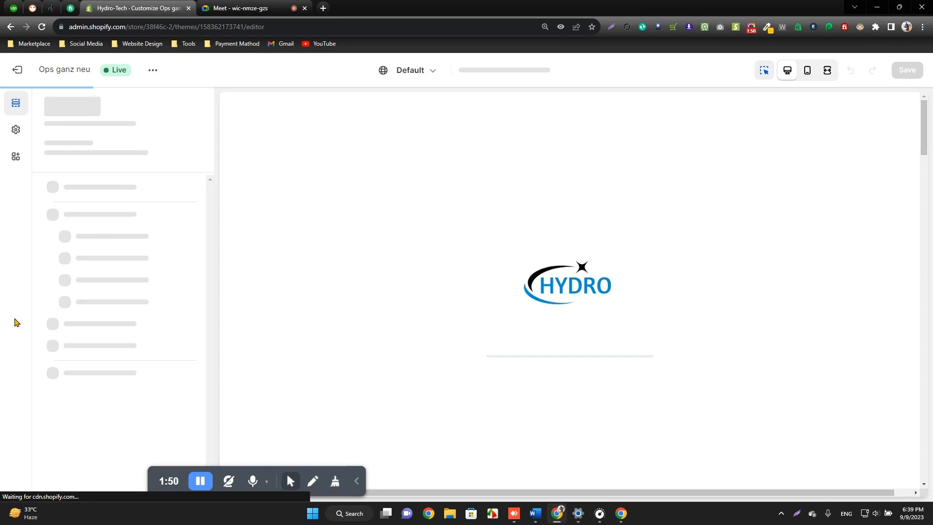
drag(162, 485, 670, 514)
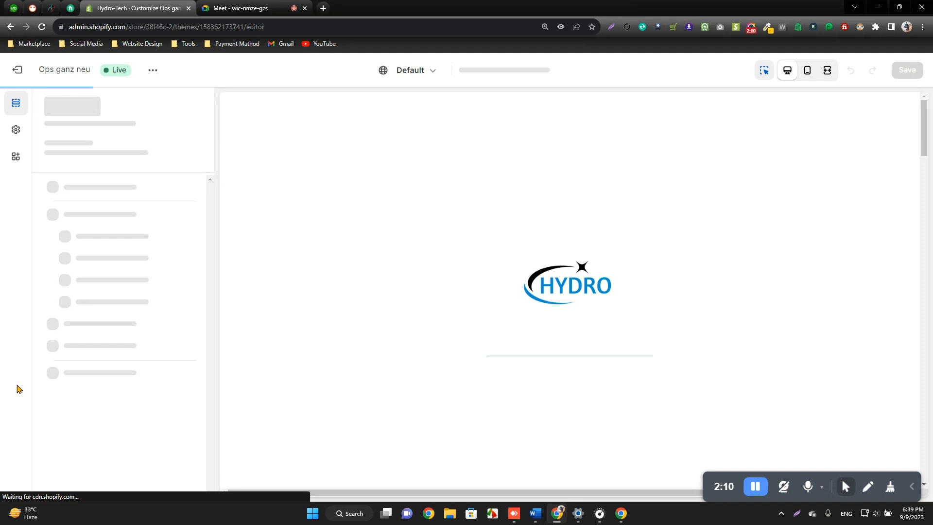
Step: Decline the cookie notice in the home page preview
scroll(101, 236, down, 5)
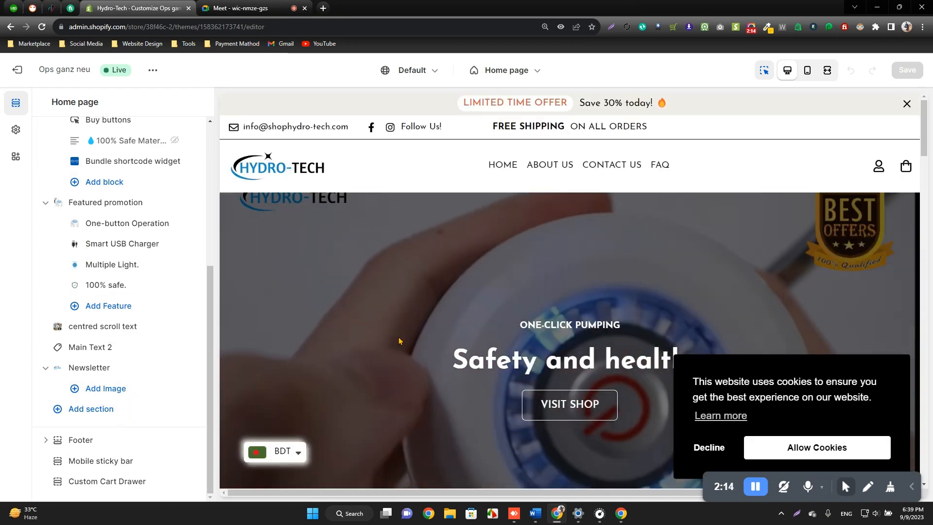
scroll(399, 340, down, 10)
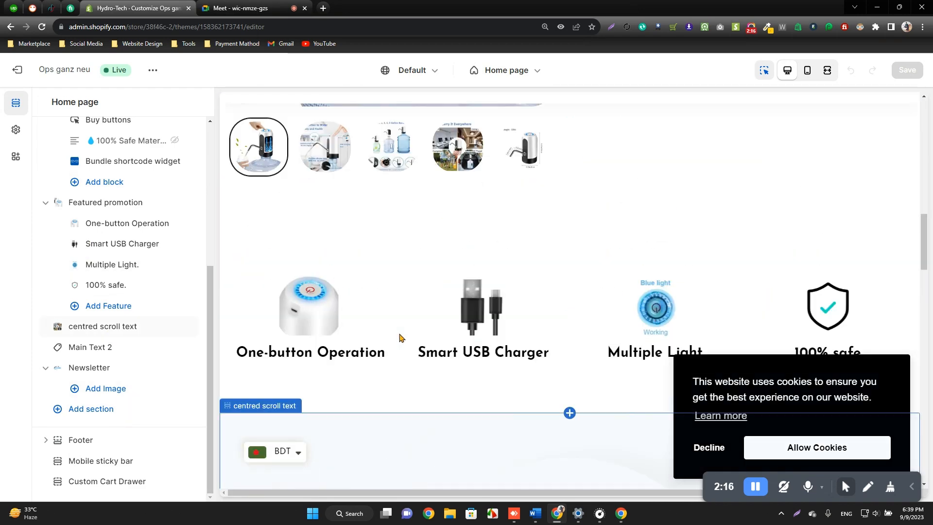
scroll(399, 337, up, 5)
click(713, 448)
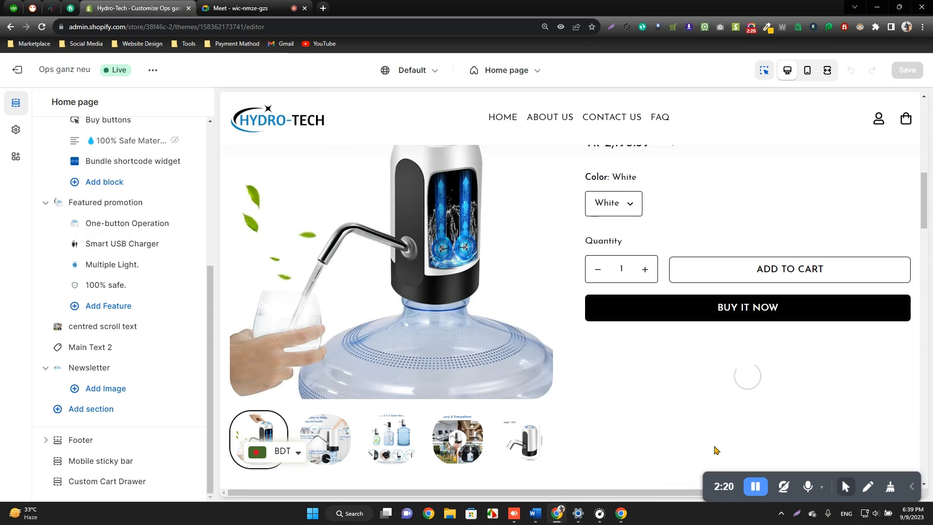
Step: Compare the home page's section list with the slideshow, featured product and newsletter in the preview
scroll(611, 391, down, 3)
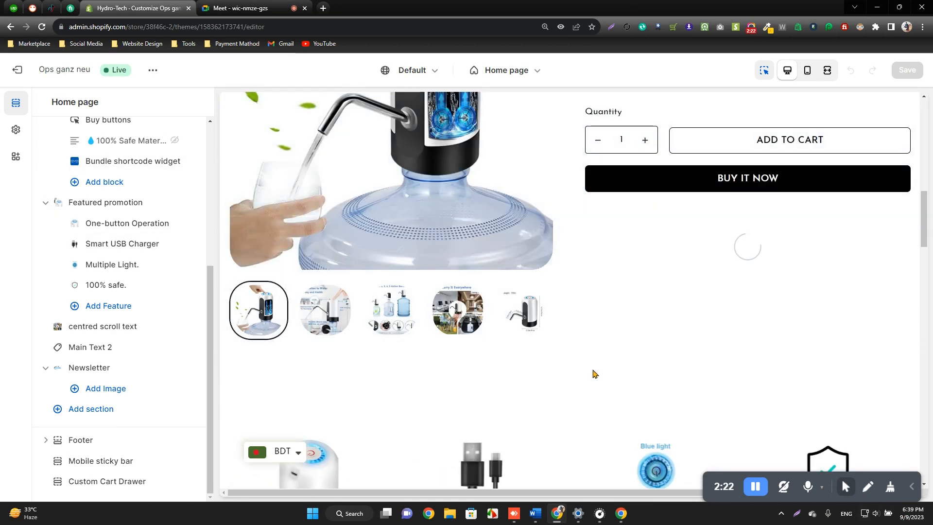
scroll(568, 371, down, 3)
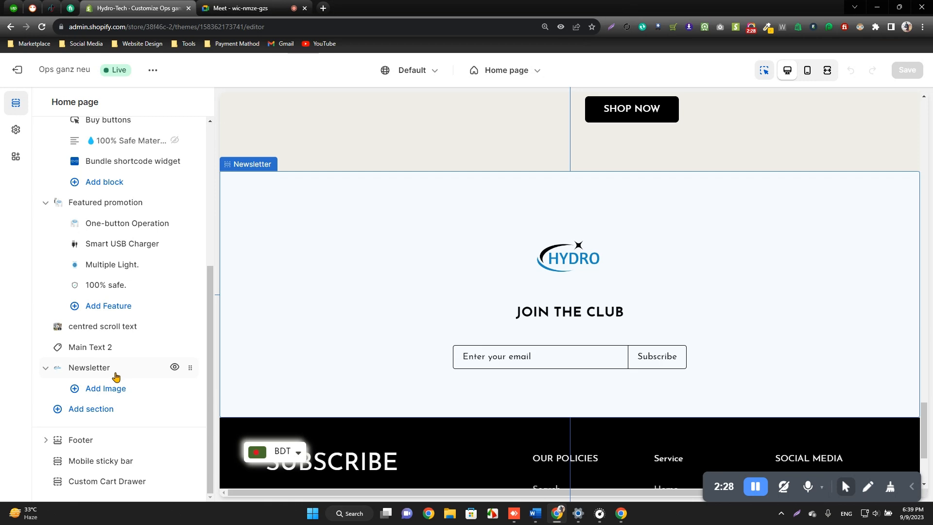
scroll(471, 281, up, 10)
scroll(619, 353, up, 10)
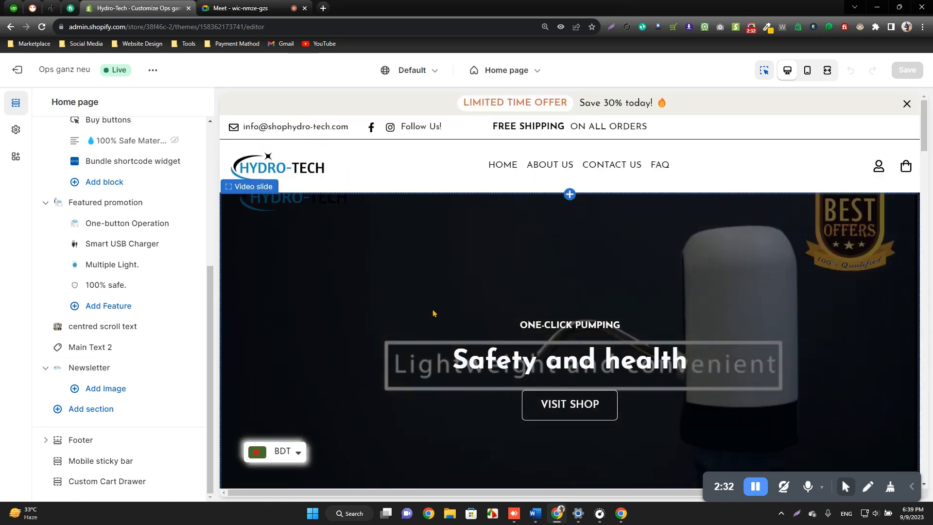
scroll(434, 313, down, 3)
scroll(432, 309, up, 3)
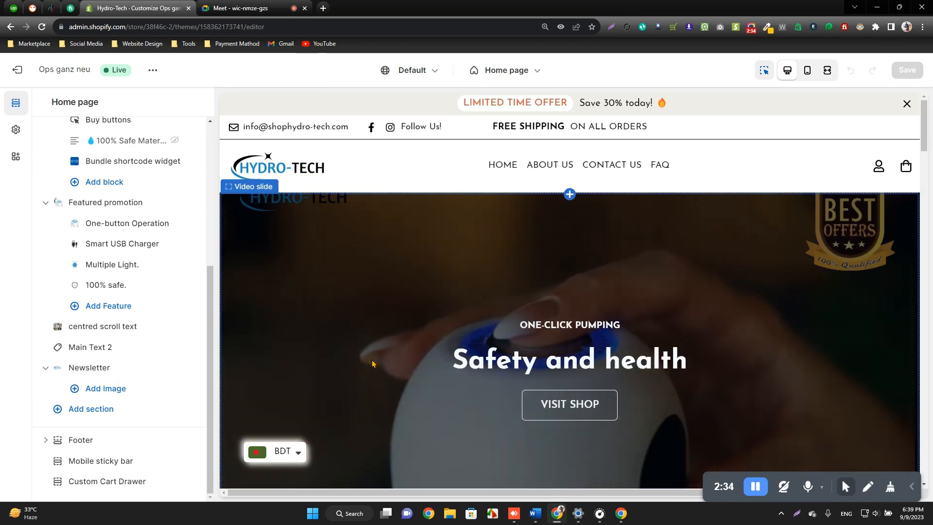
scroll(372, 364, down, 3)
scroll(96, 276, up, 5)
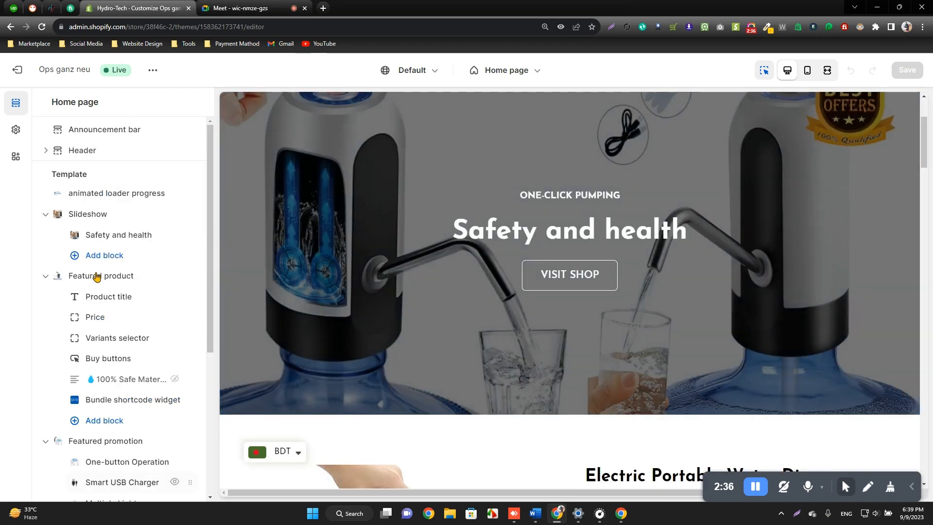
scroll(500, 308, down, 5)
scroll(495, 315, up, 8)
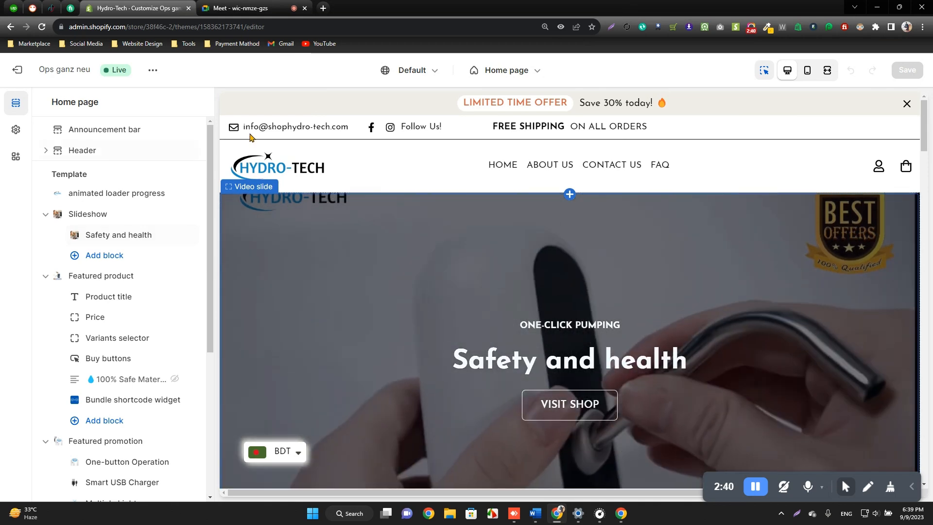
Step: Examine the whole home page preview from the slideshow through the feature icons and scrolling text to the footer
scroll(719, 267, down, 3)
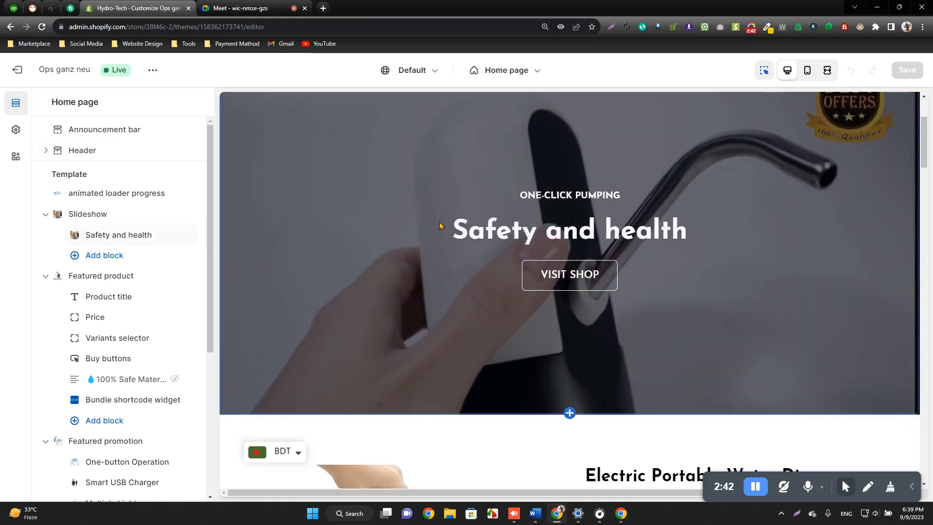
scroll(430, 222, down, 8)
scroll(483, 300, down, 8)
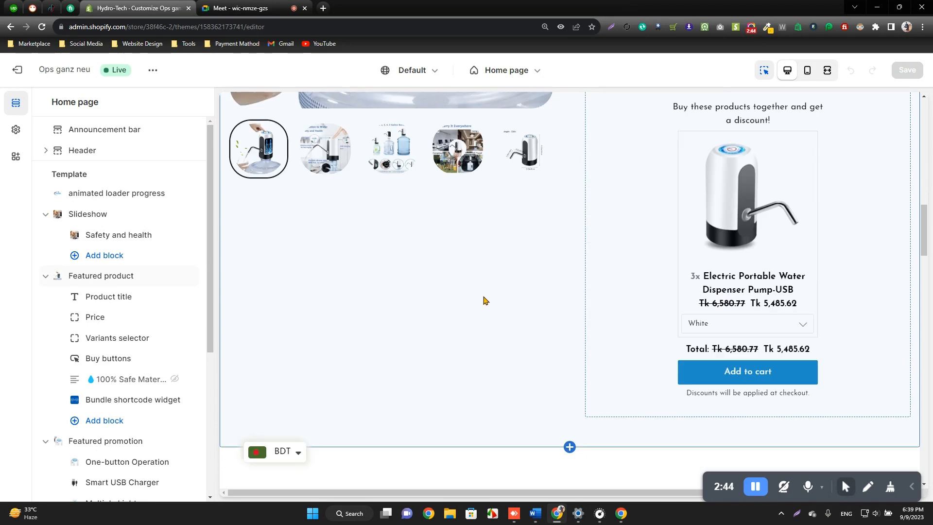
scroll(739, 286, up, 5)
scroll(739, 286, down, 10)
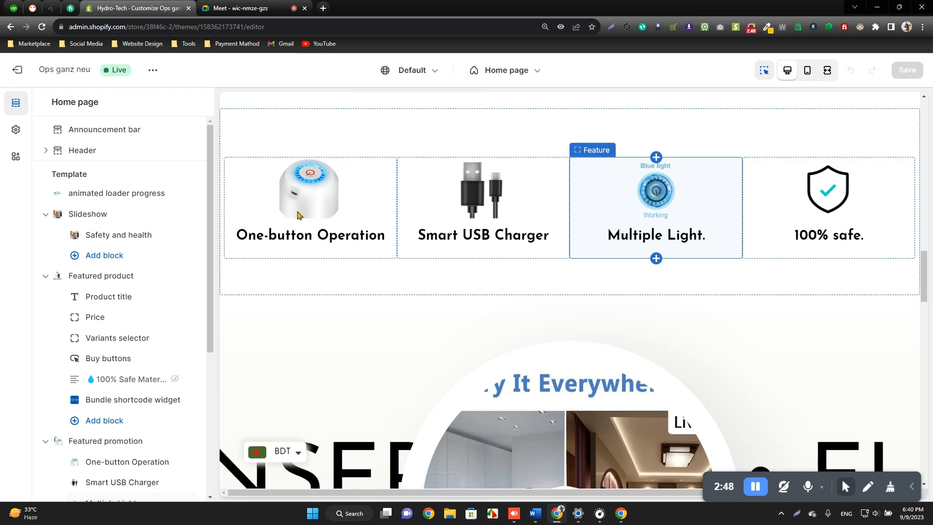
scroll(811, 209, down, 5)
scroll(812, 214, down, 13)
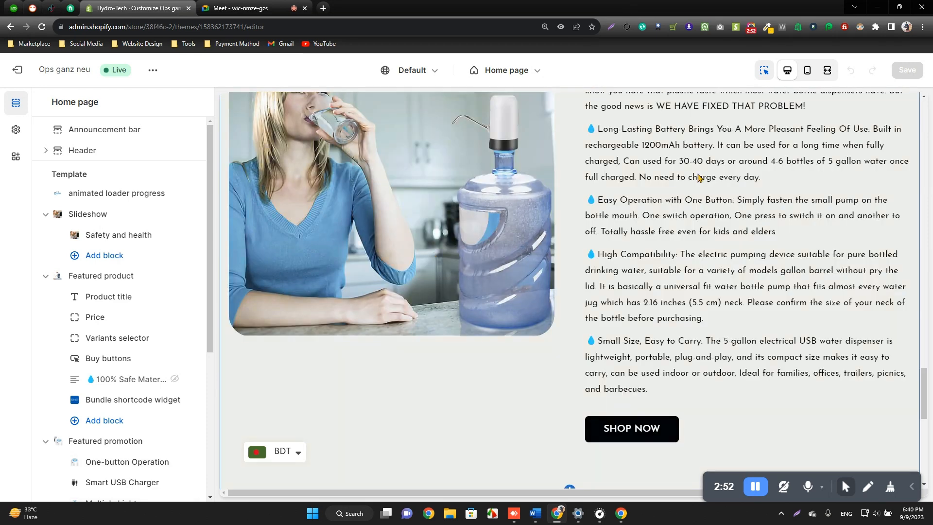
scroll(563, 223, down, 15)
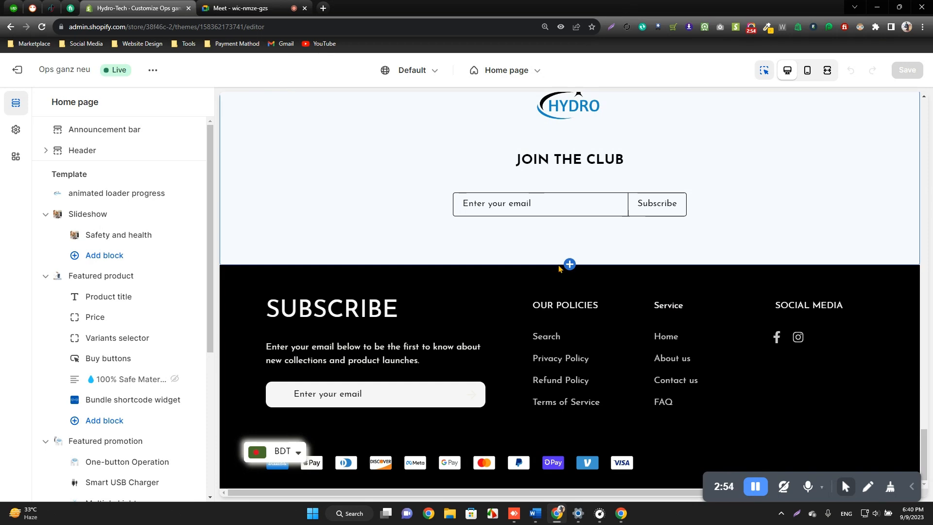
scroll(573, 296, up, 12)
scroll(587, 322, up, 15)
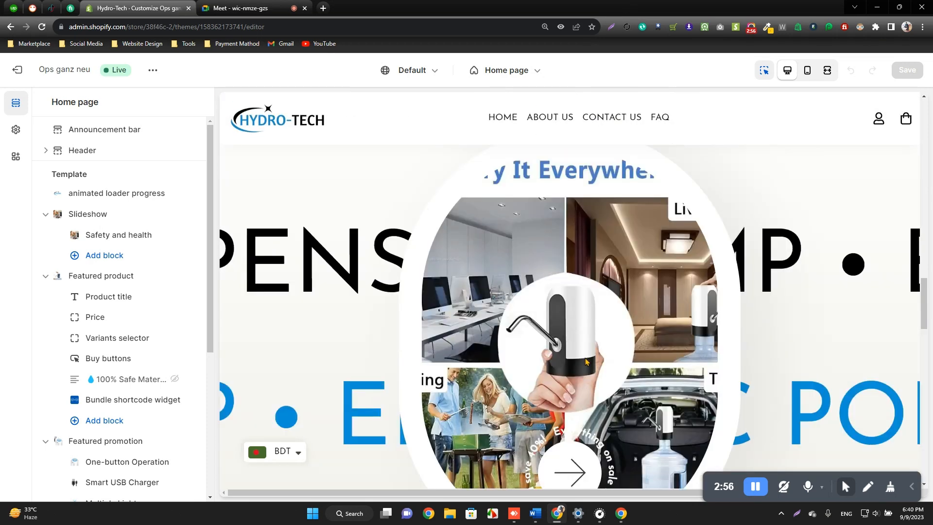
scroll(586, 359, up, 5)
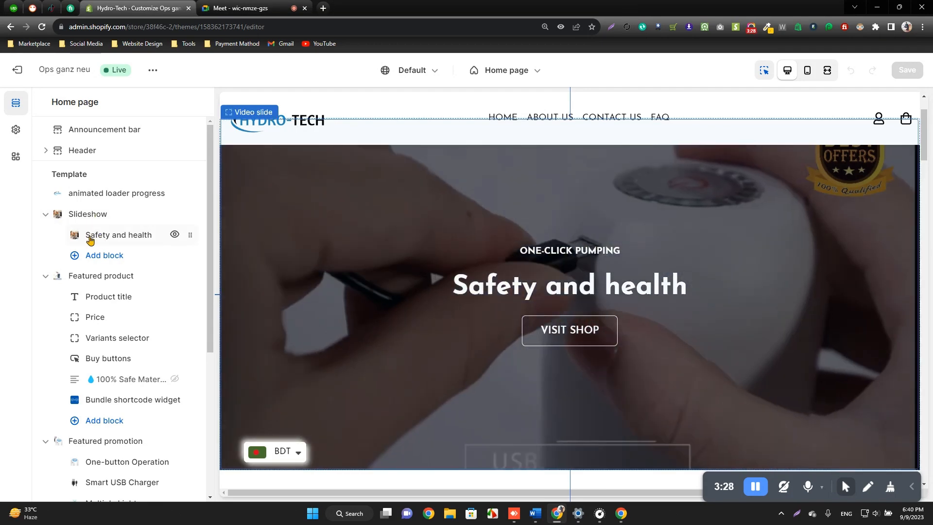
Step: Add an Image slide block to the Slideshow section
scroll(508, 279, up, 5)
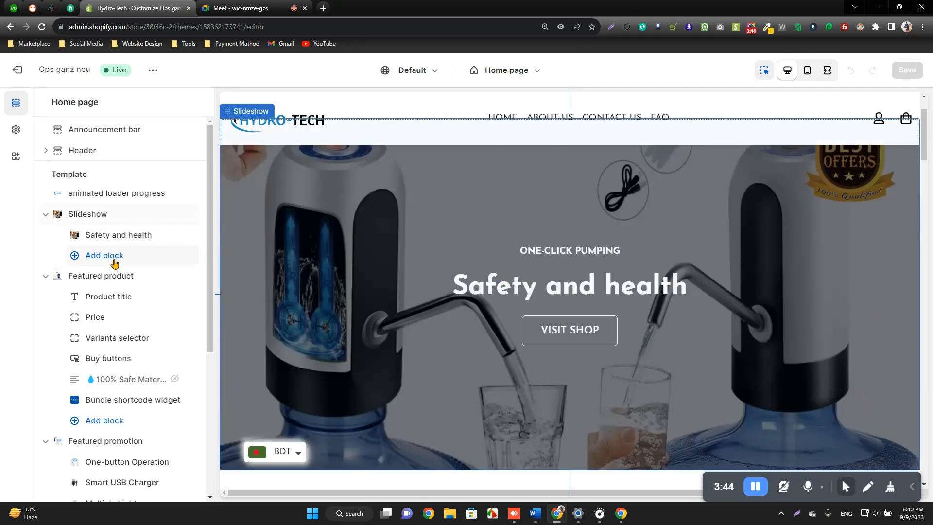
click(117, 256)
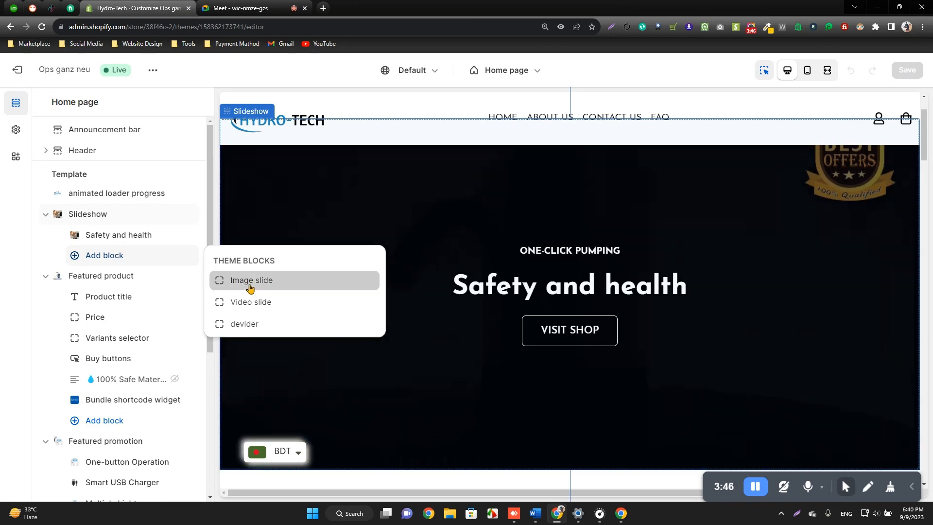
click(250, 282)
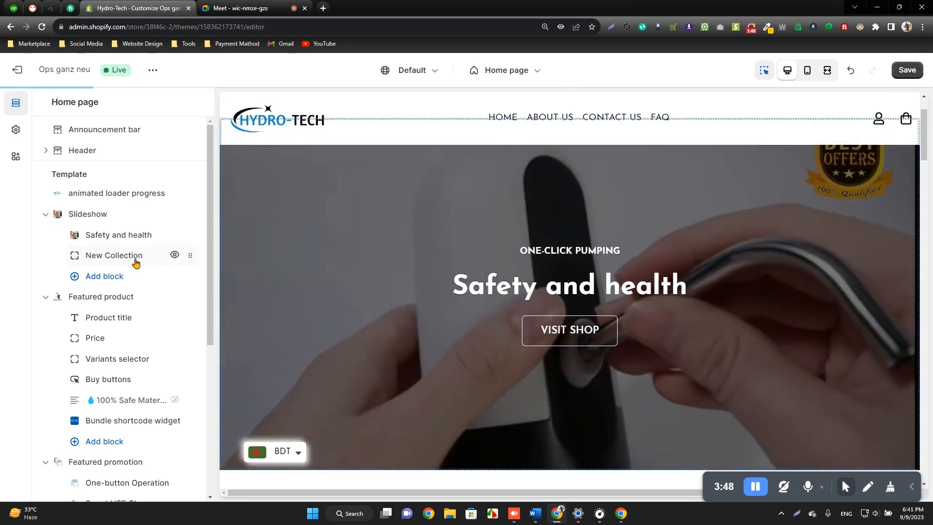
Step: Open the new image slide's settings and check the recommended size for its desktop image
click(92, 257)
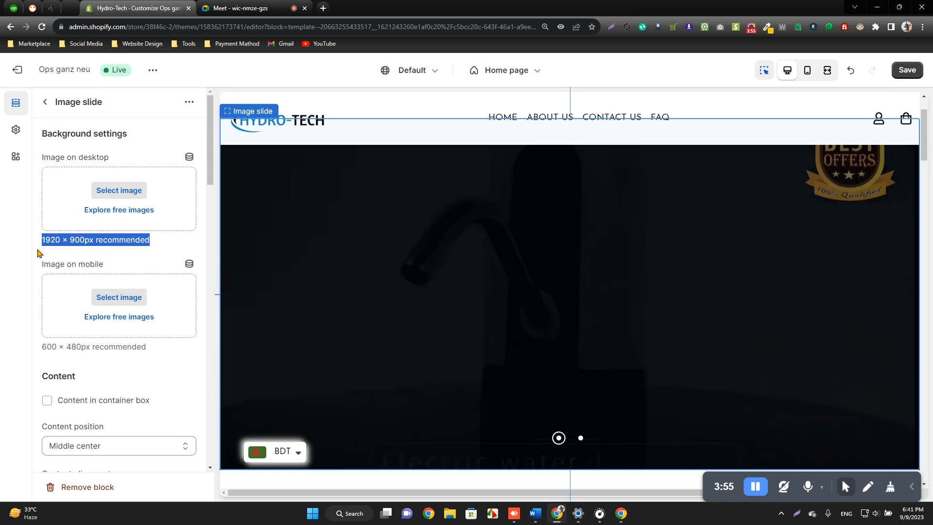
click(28, 285)
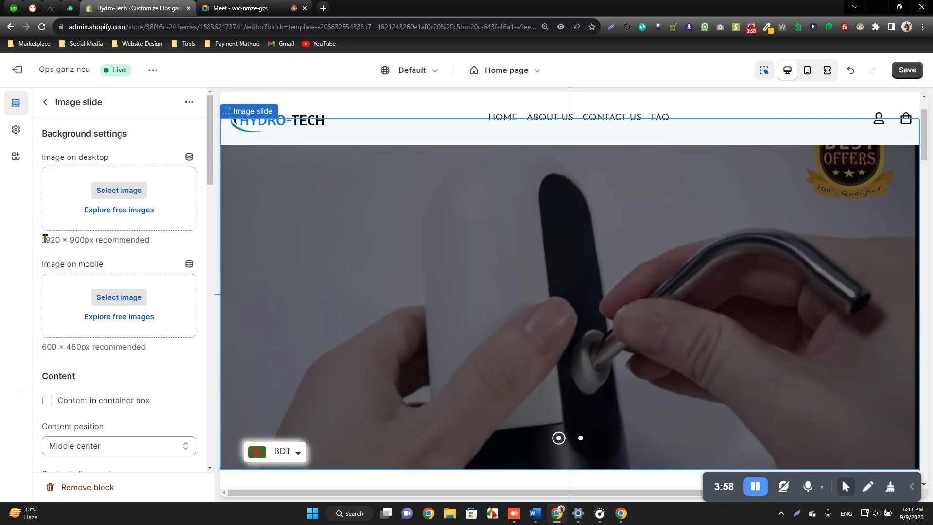
drag(43, 239, 84, 240)
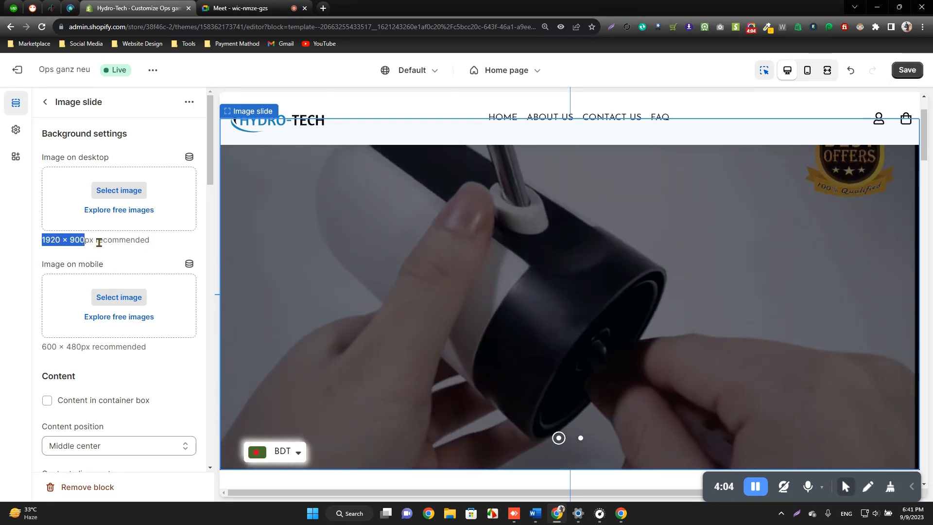
double_click(115, 240)
click(65, 238)
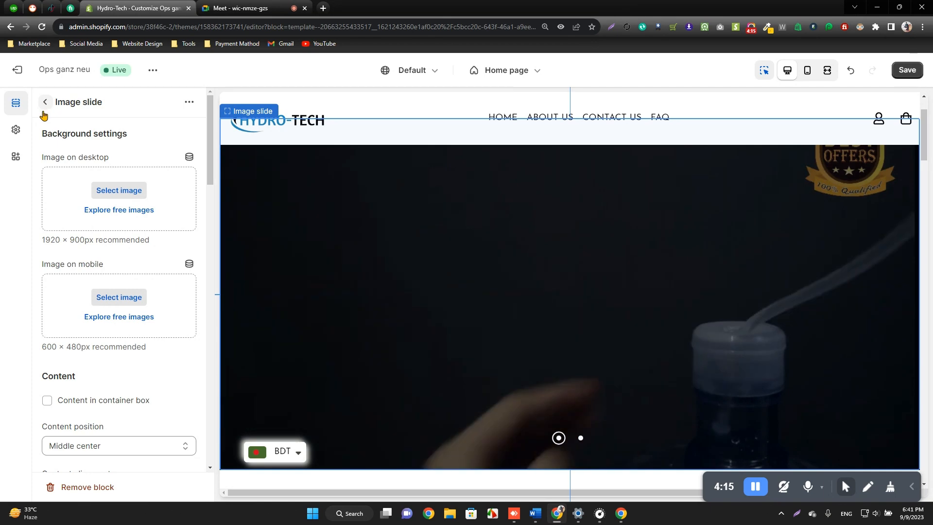
Step: Remove the New Collection image slide from the Slideshow section
click(44, 101)
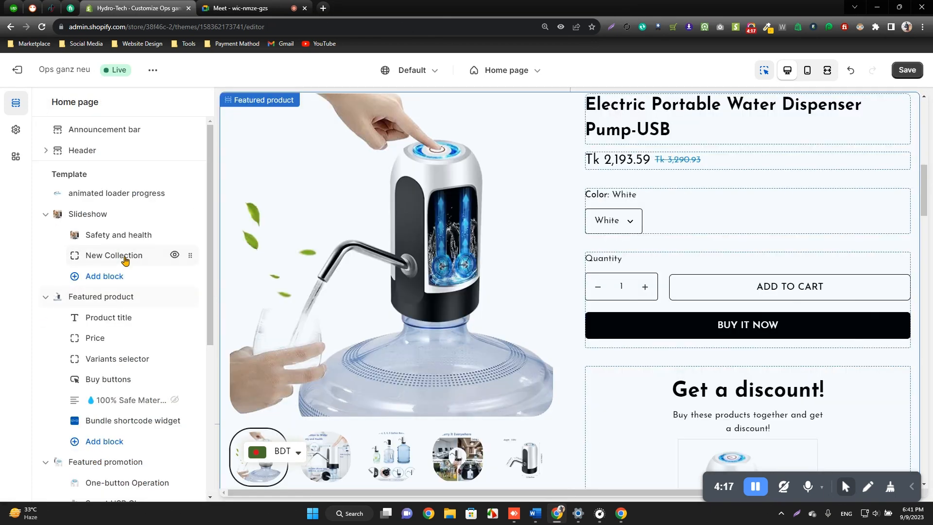
click(124, 256)
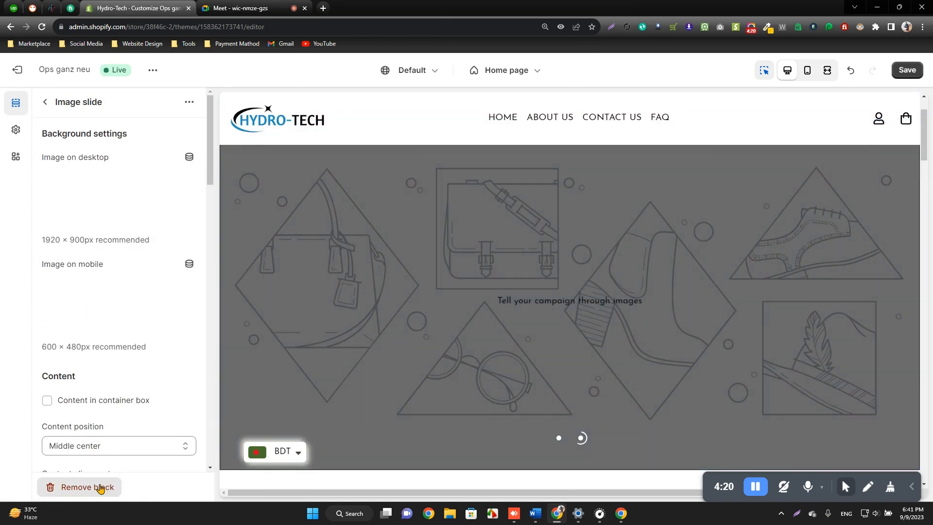
click(104, 486)
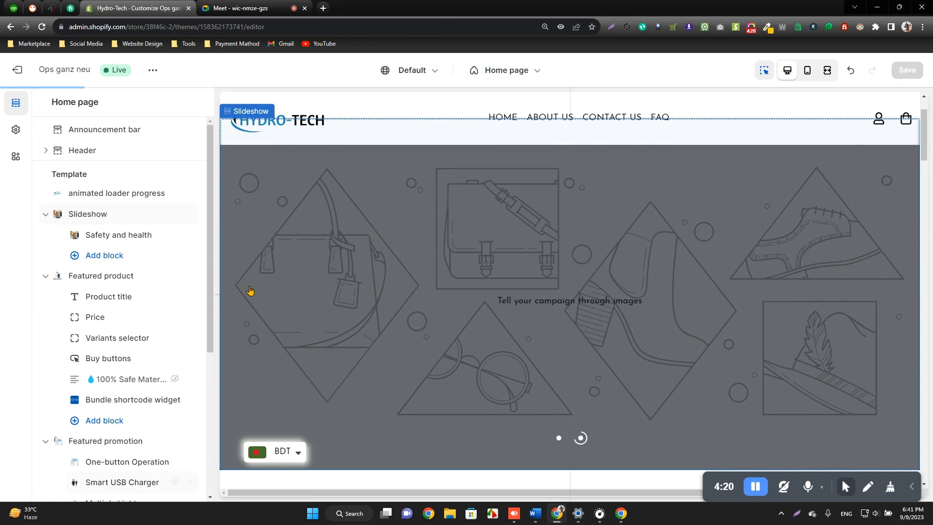
scroll(308, 276, down, 5)
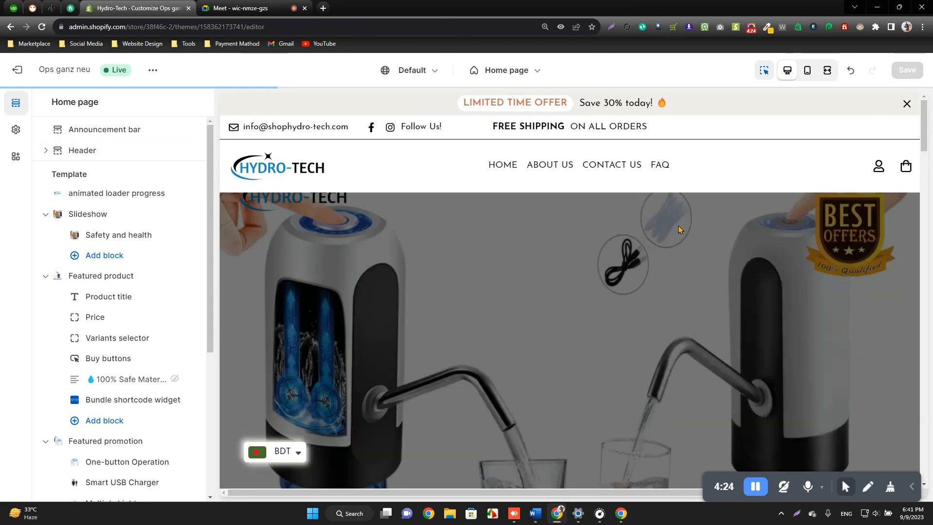
Step: Examine the header and the slideshow video in the home page preview
scroll(538, 360, down, 3)
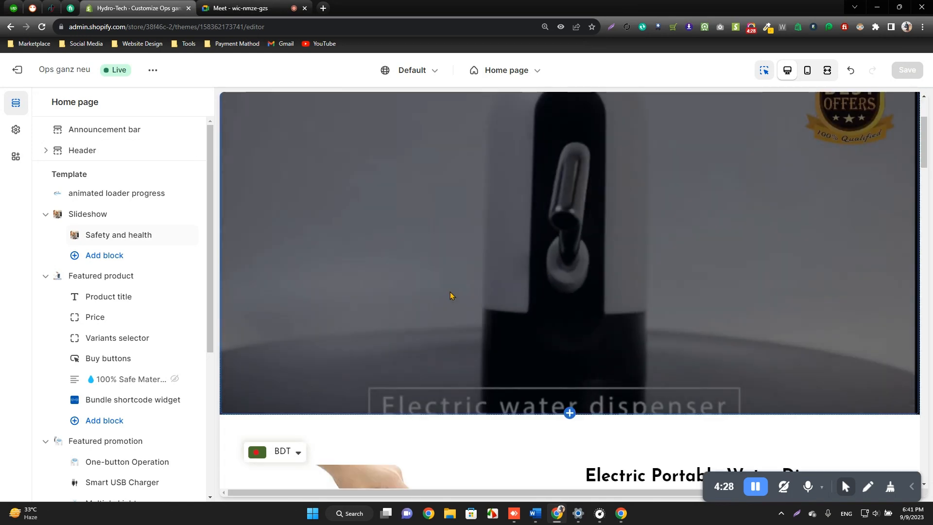
scroll(452, 293, down, 3)
scroll(353, 335, up, 4)
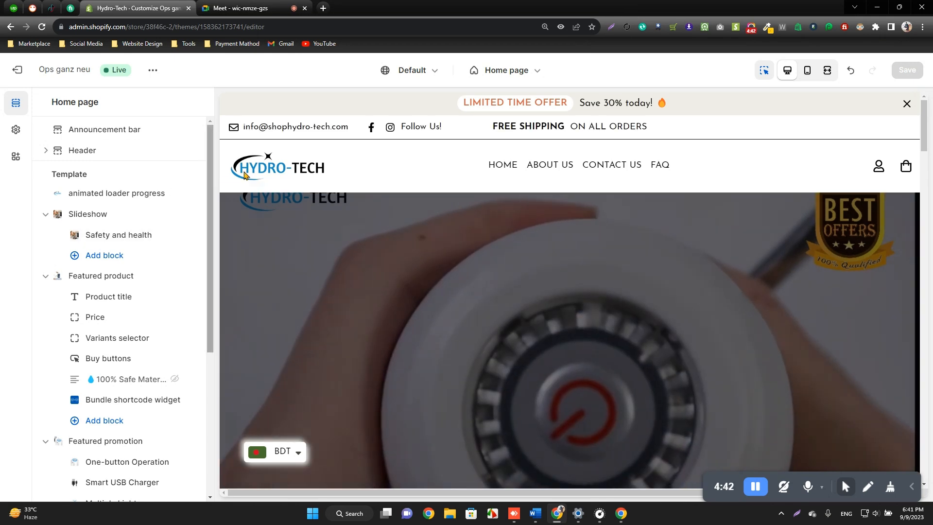
scroll(539, 345, down, 3)
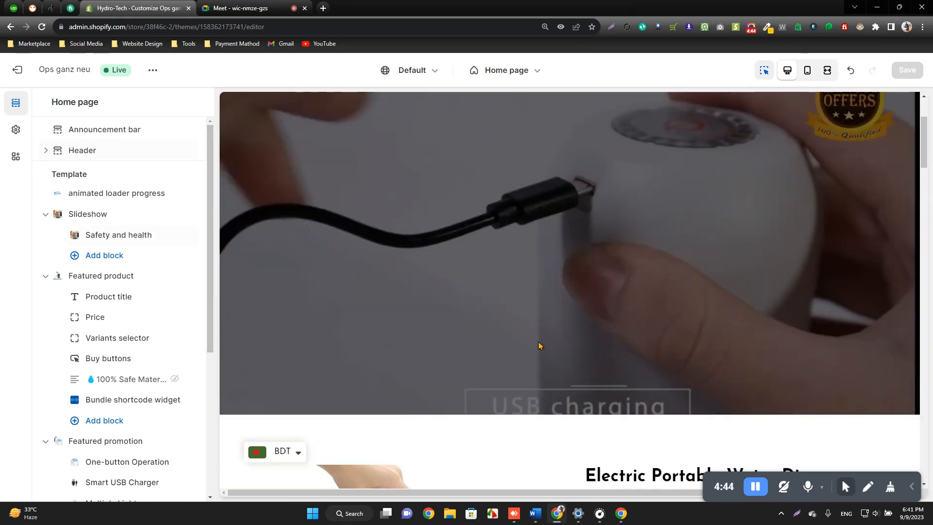
scroll(539, 345, up, 3)
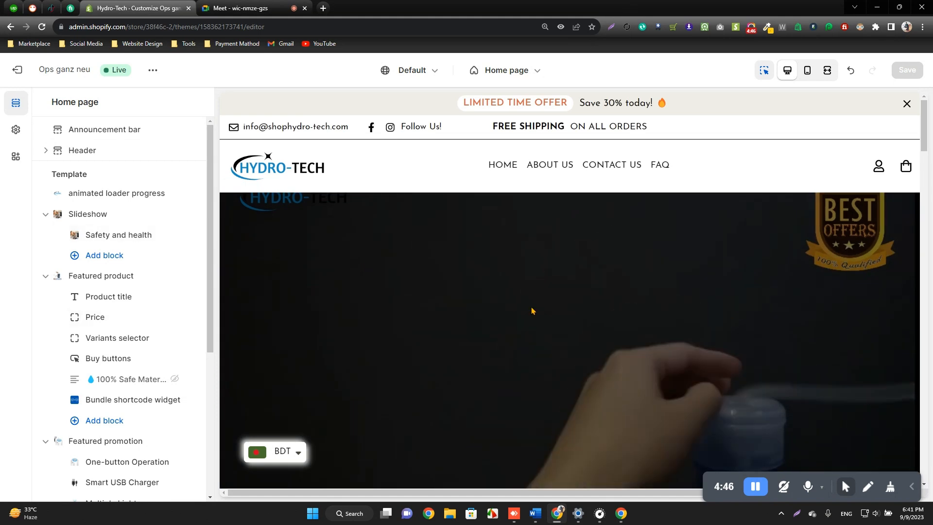
scroll(486, 319, down, 3)
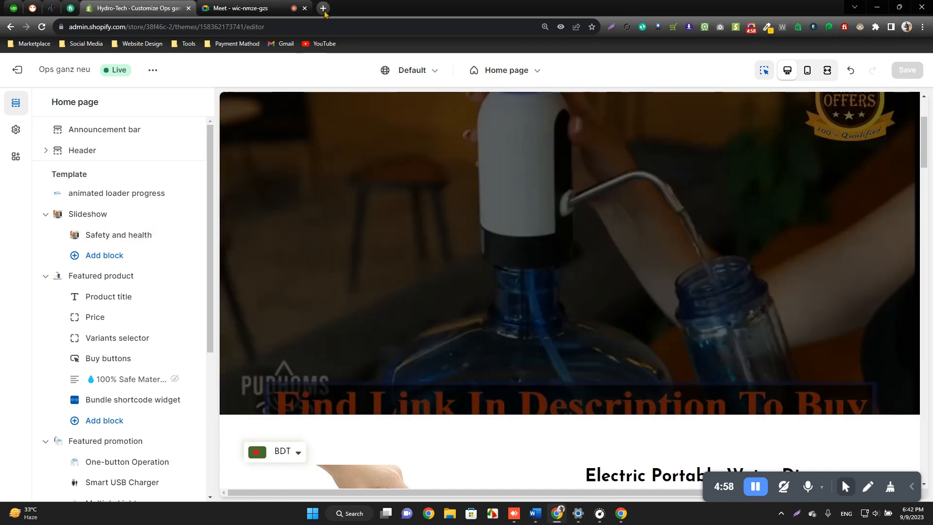
Step: Open Canva in a new browser tab from the saved bookmarks
click(323, 7)
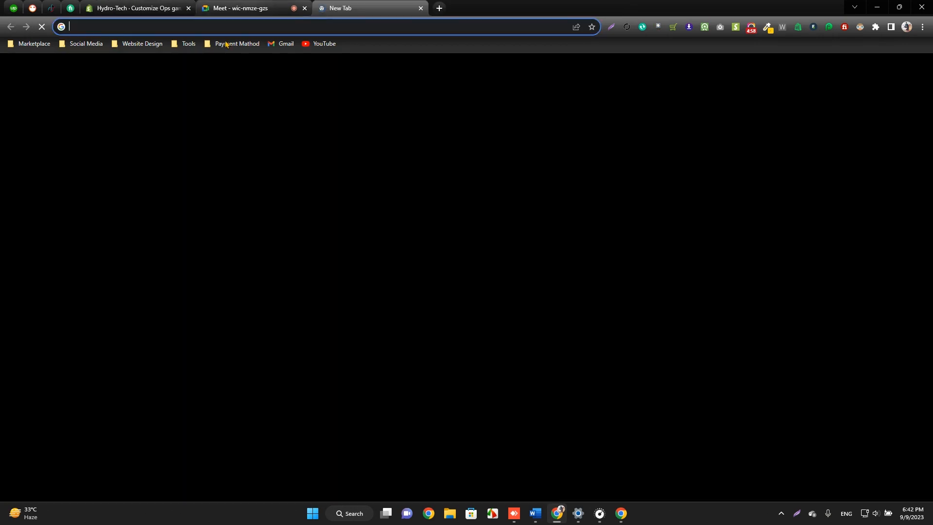
click(187, 44)
key(Escape)
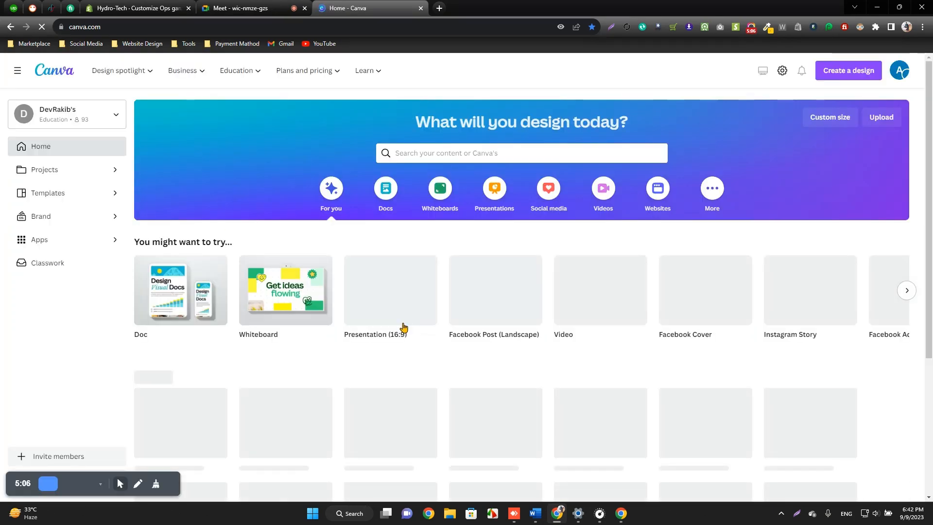
click(222, 6)
click(138, 8)
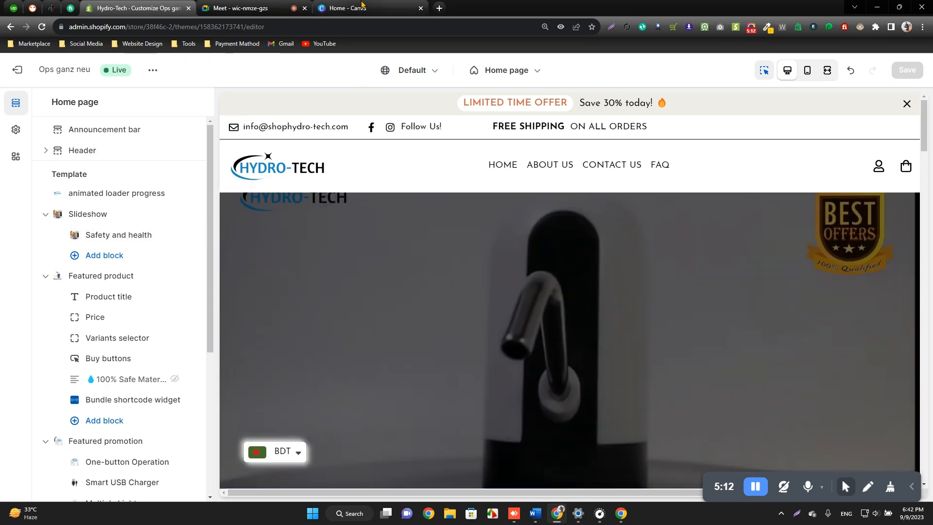
click(362, 7)
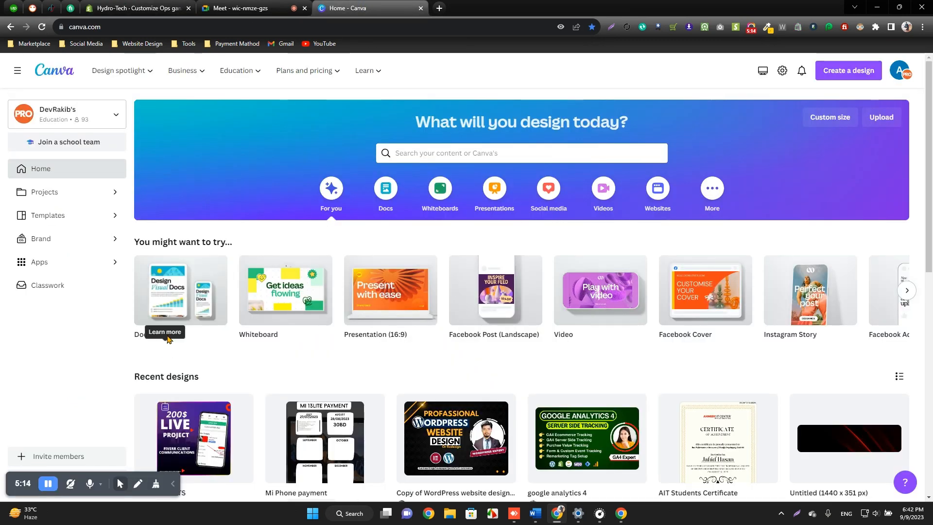
Step: Look through the recent Canva designs for the Hydro-Tech logo and water pump banner images
scroll(462, 281, down, 12)
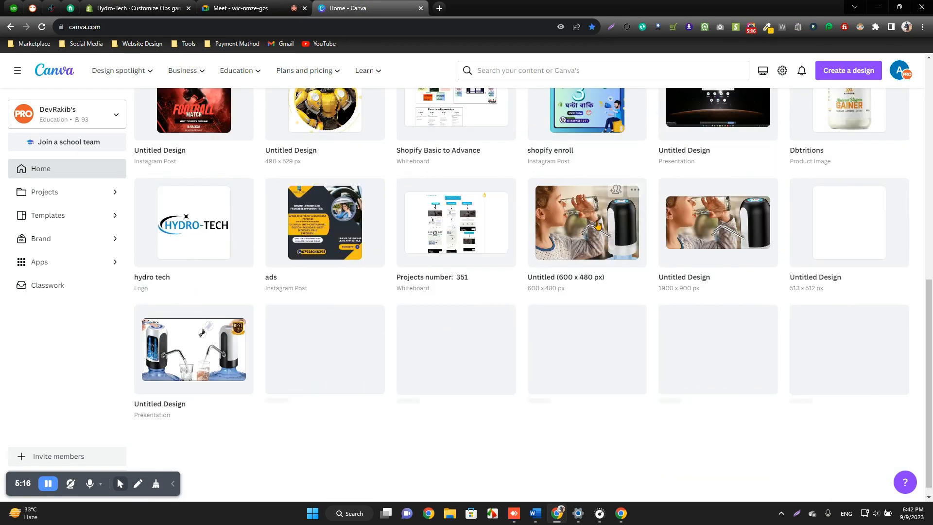
scroll(508, 275, down, 3)
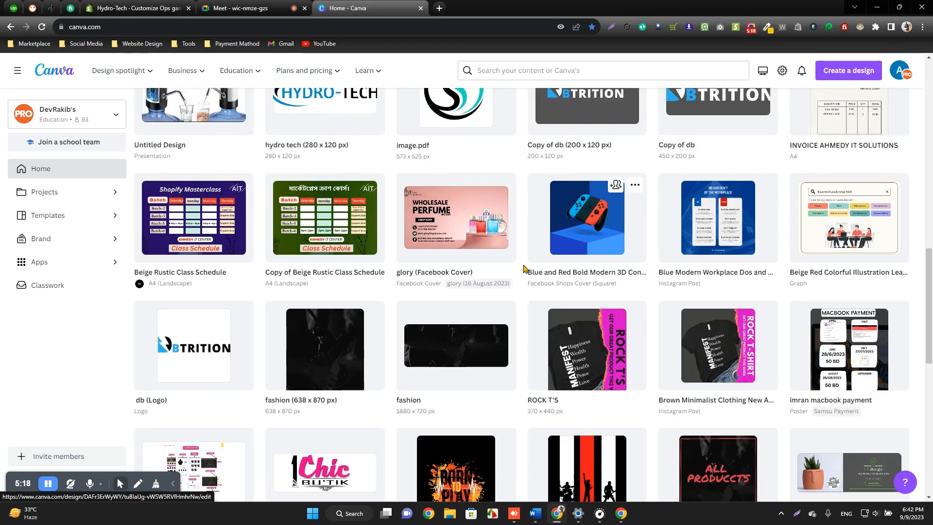
scroll(524, 272, up, 3)
scroll(522, 274, up, 12)
scroll(522, 275, down, 12)
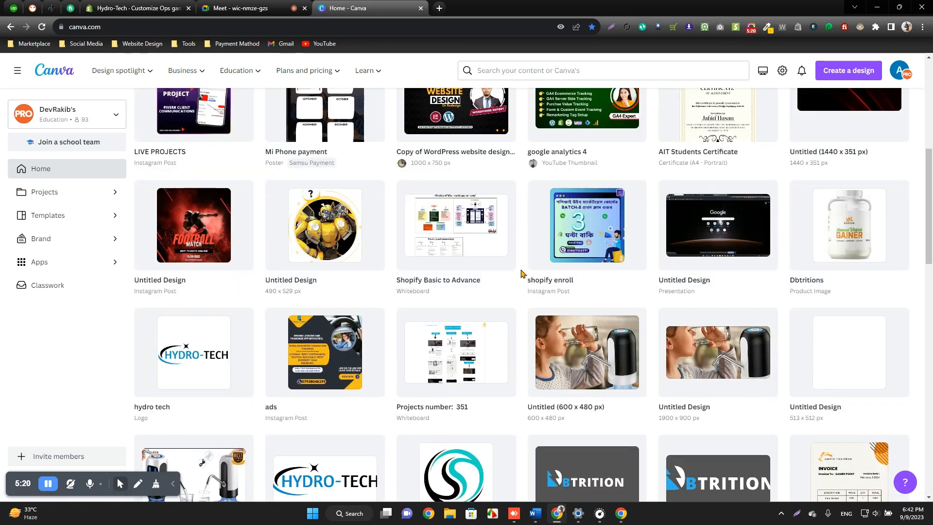
scroll(486, 315, up, 3)
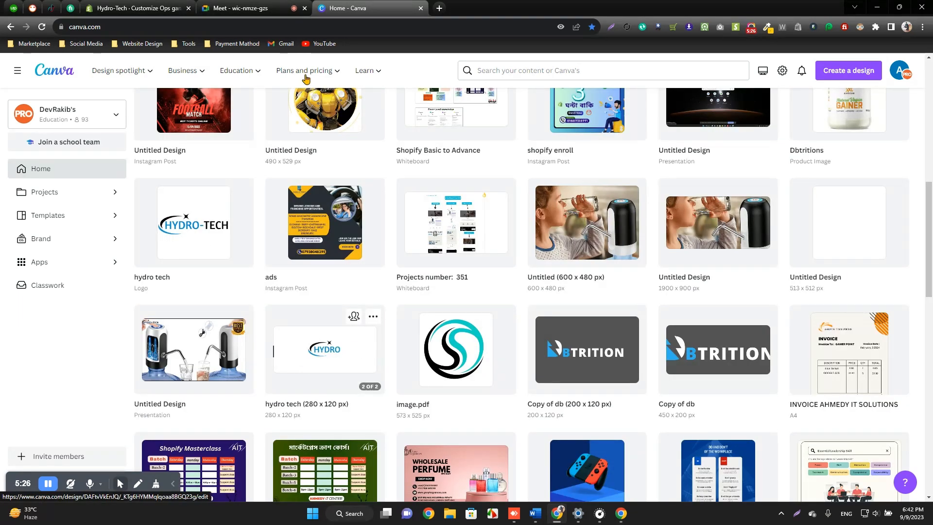
Step: Switch back to the theme editor and show the Featured product section in the preview
click(136, 8)
scroll(471, 317, down, 10)
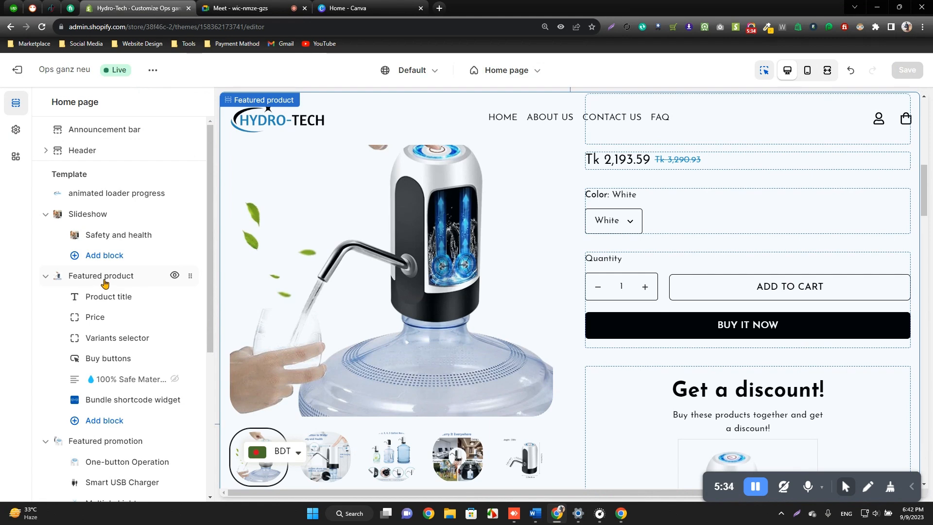
Step: Admit the waiting participant to the Google Meet call and return to the theme editor
click(274, 7)
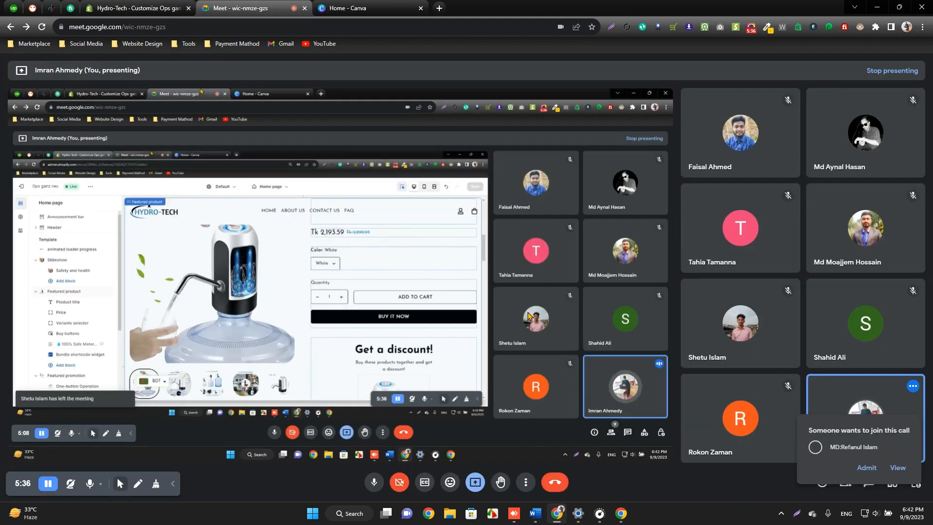
click(863, 453)
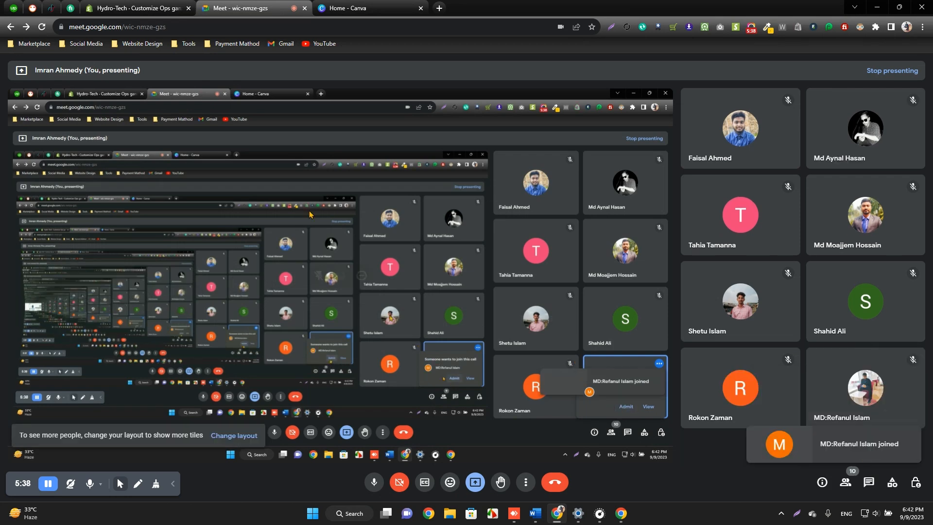
click(119, 9)
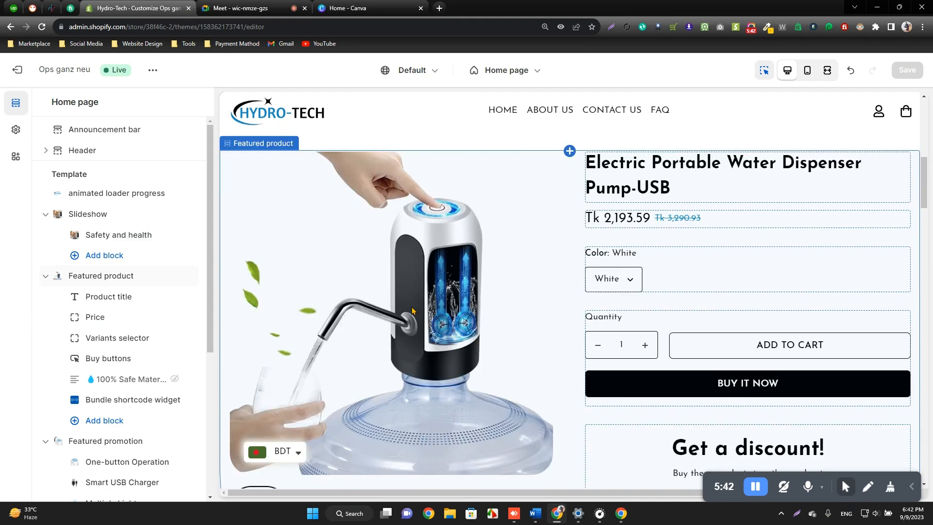
Step: Look over the Featured product section and the block types that can be added to it
scroll(534, 275, down, 1)
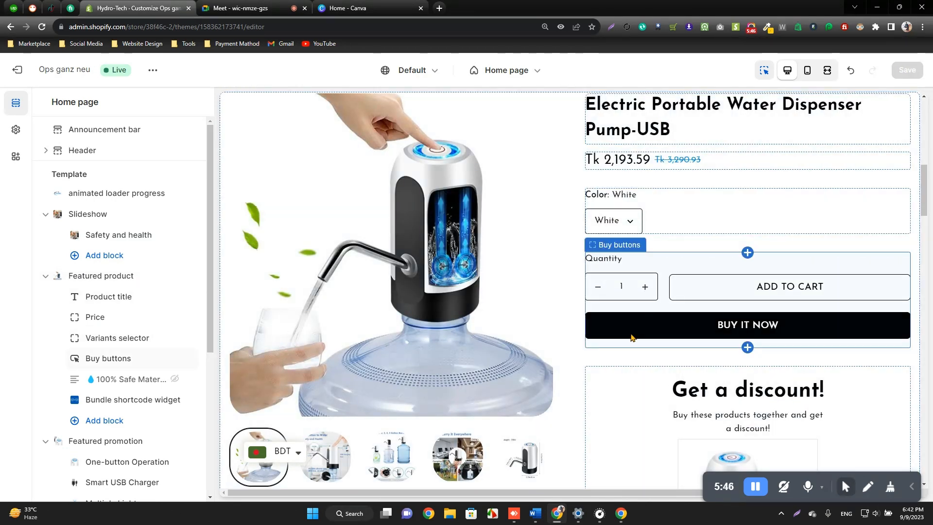
scroll(87, 281, down, 3)
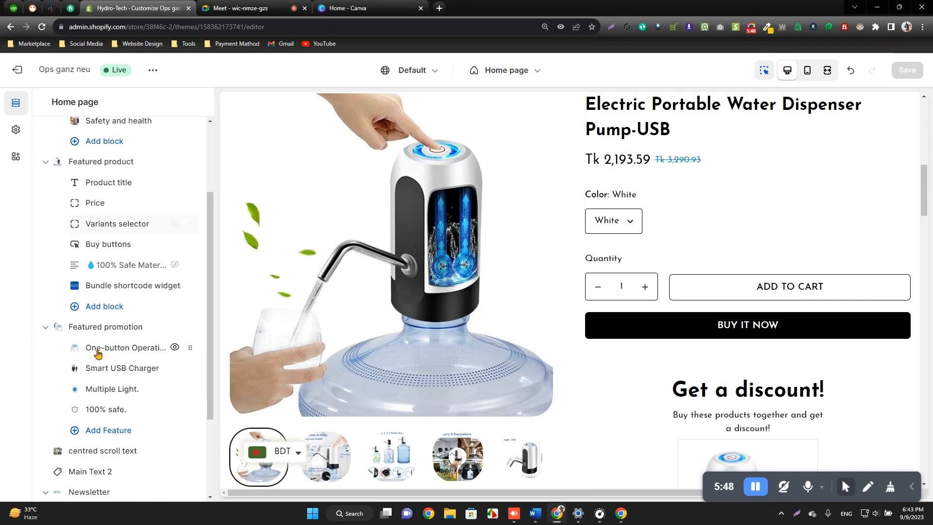
click(88, 292)
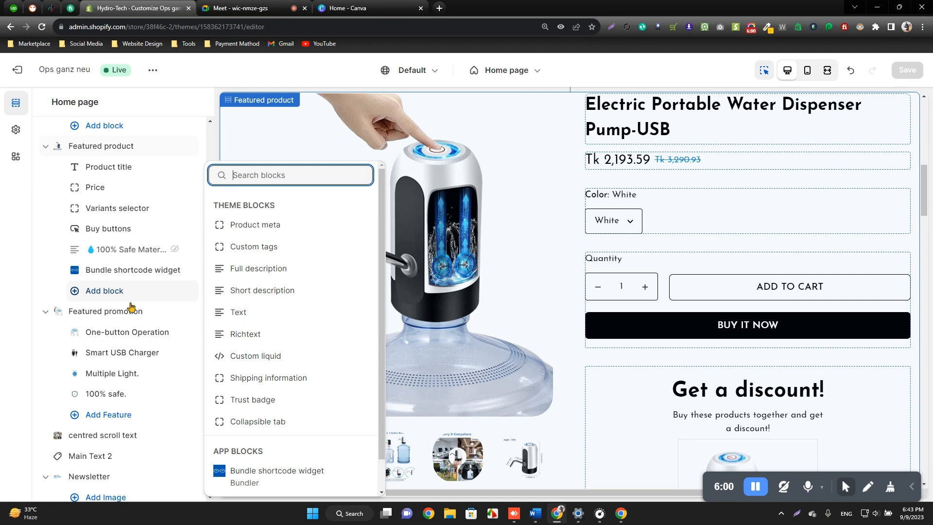
click(32, 246)
Step: Examine the preview from the Featured promotion icons and scrolling text back up to the announcement bar and slideshow
scroll(521, 214, down, 12)
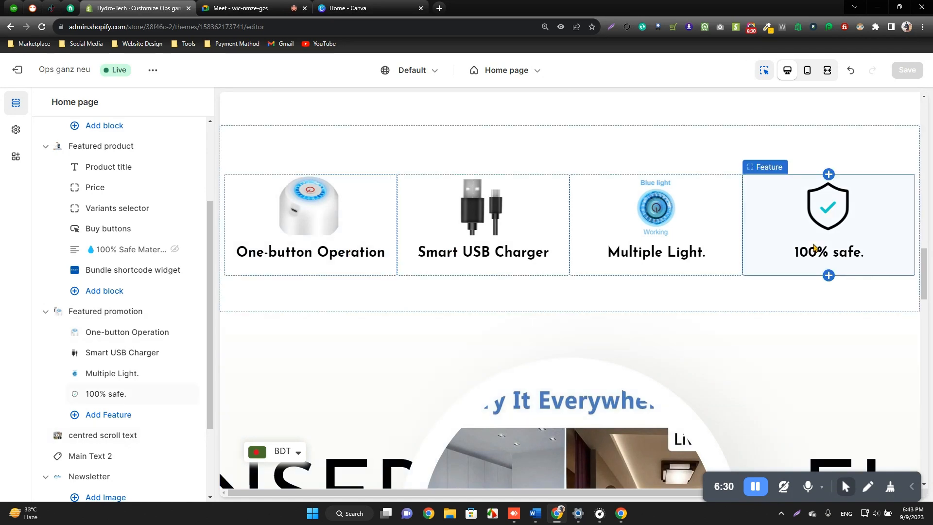
scroll(598, 285, down, 20)
scroll(600, 286, up, 15)
scroll(626, 307, down, 8)
scroll(583, 340, up, 4)
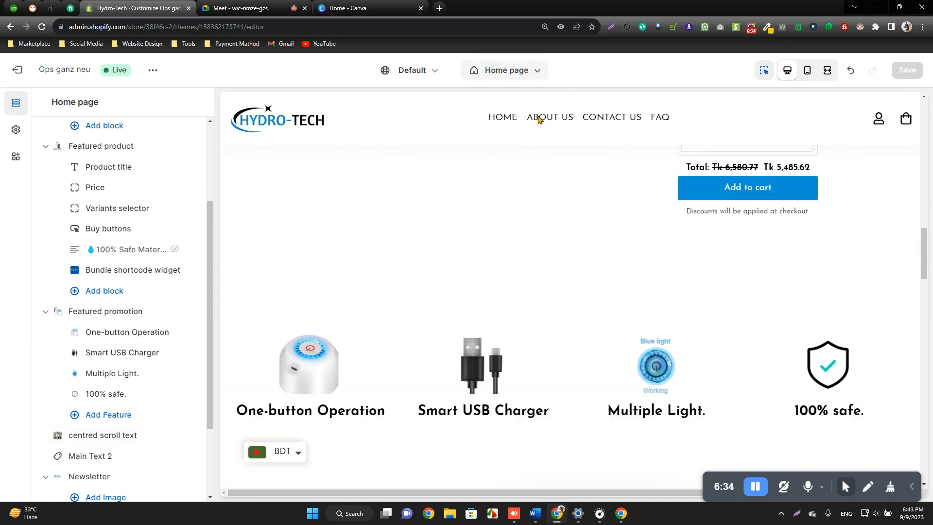
scroll(658, 228, down, 5)
scroll(506, 334, up, 15)
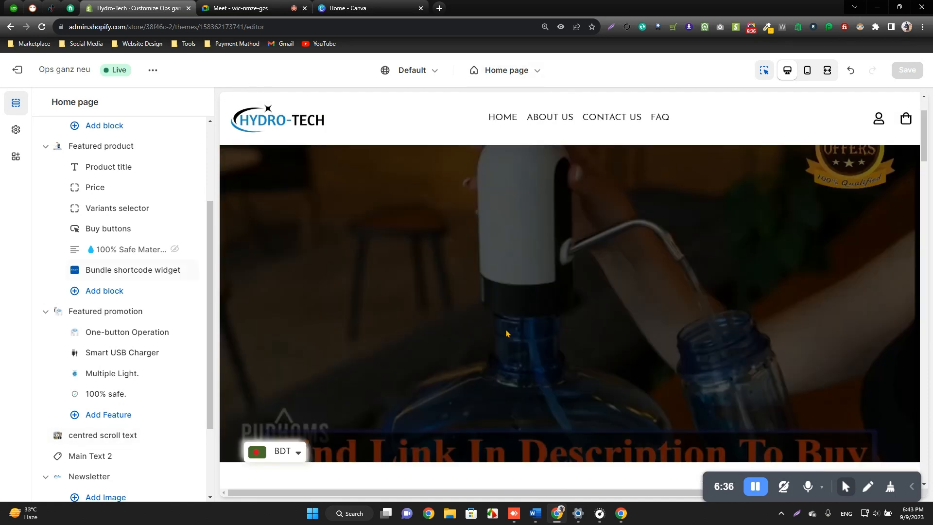
scroll(448, 289, down, 5)
scroll(568, 285, up, 5)
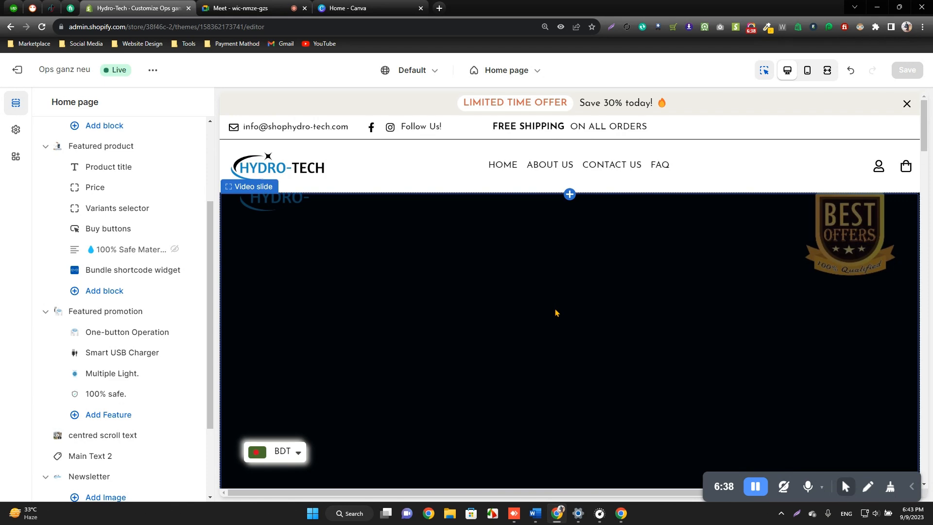
Step: Open the slideshow's Video slide settings and view the live storefront in a new browser tab
click(503, 376)
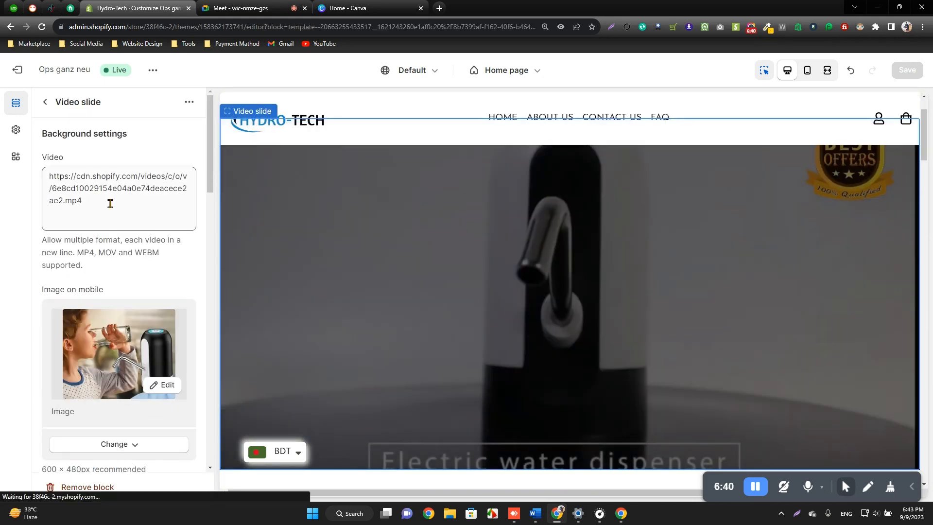
click(152, 70)
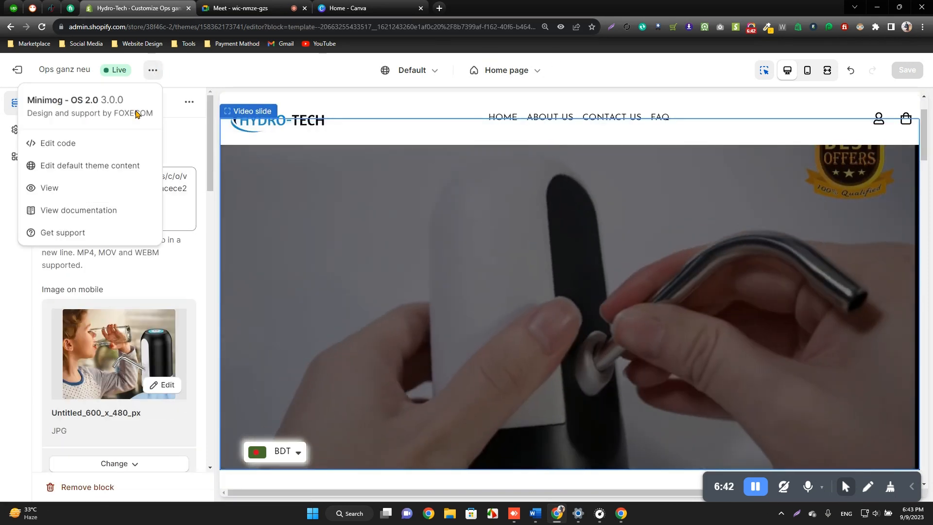
click(49, 188)
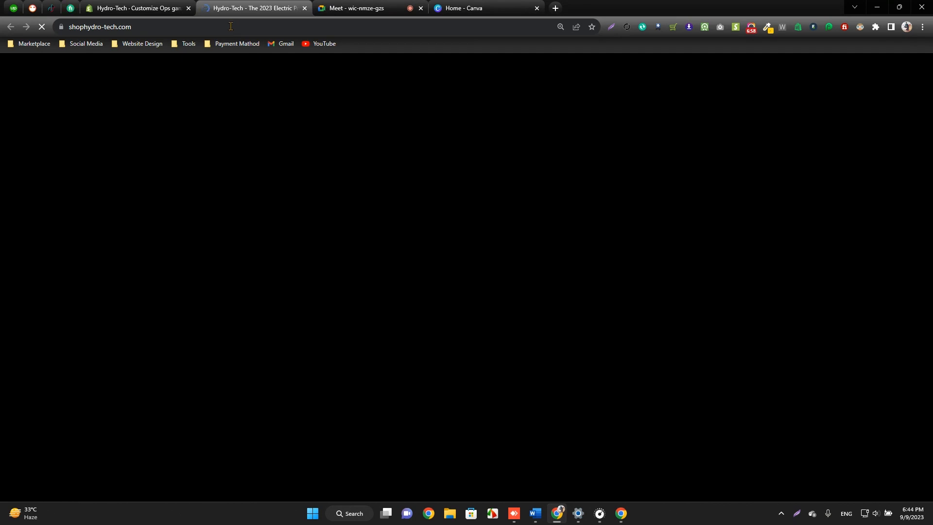
Step: Return to the theme editor and leave the Video slide settings for the home page section list
click(155, 9)
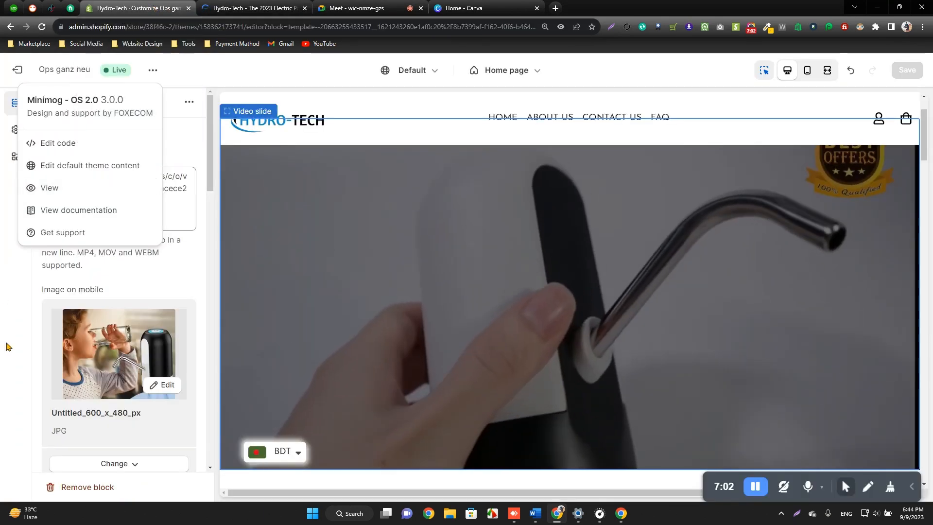
click(88, 276)
click(45, 102)
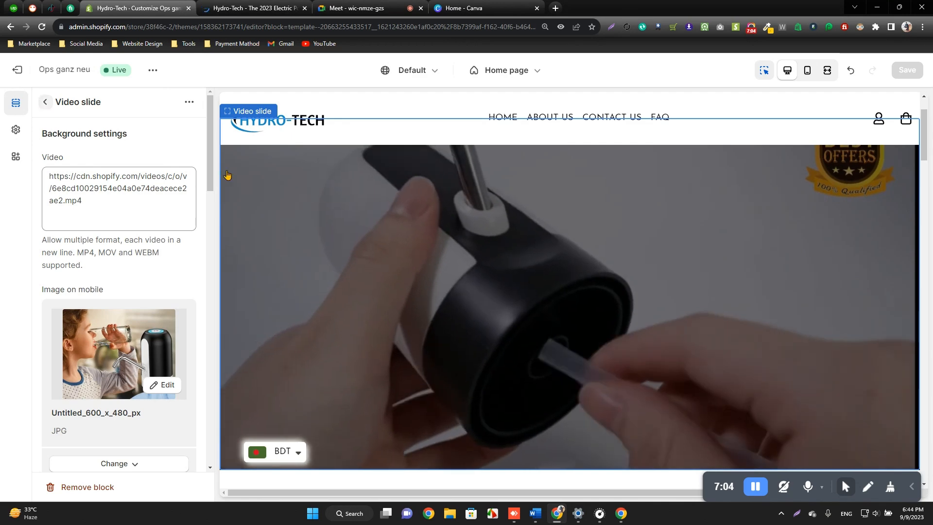
Step: Find the centred scroll text section on the home page and check its padding, color and image settings
scroll(487, 219, down, 15)
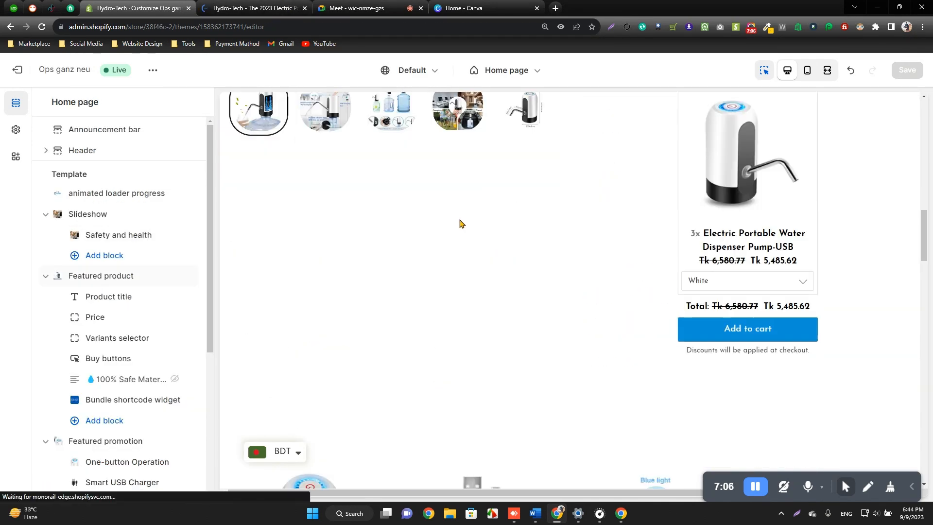
scroll(465, 227, down, 10)
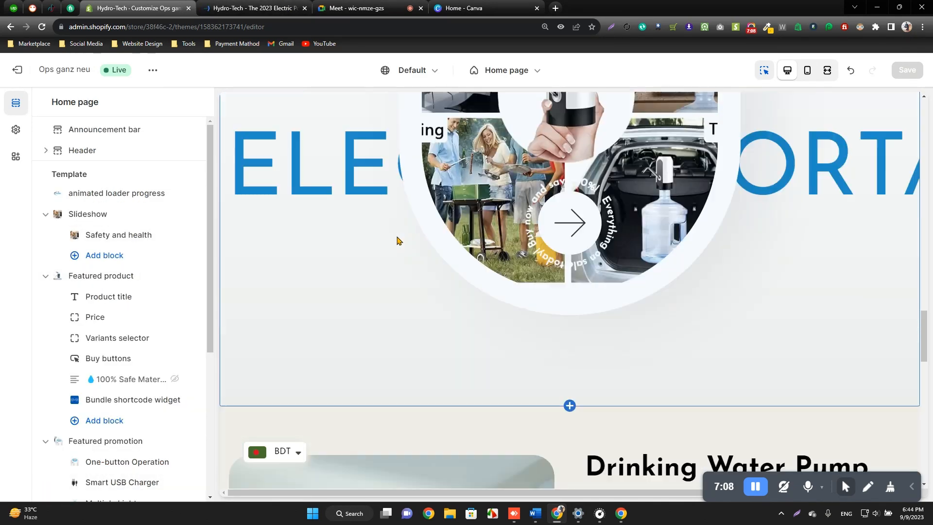
scroll(98, 336, down, 3)
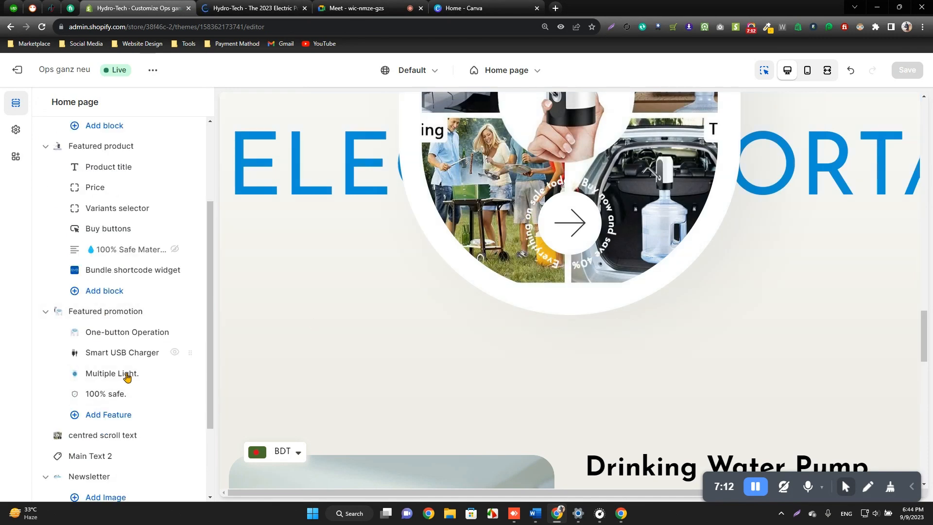
scroll(126, 376, down, 3)
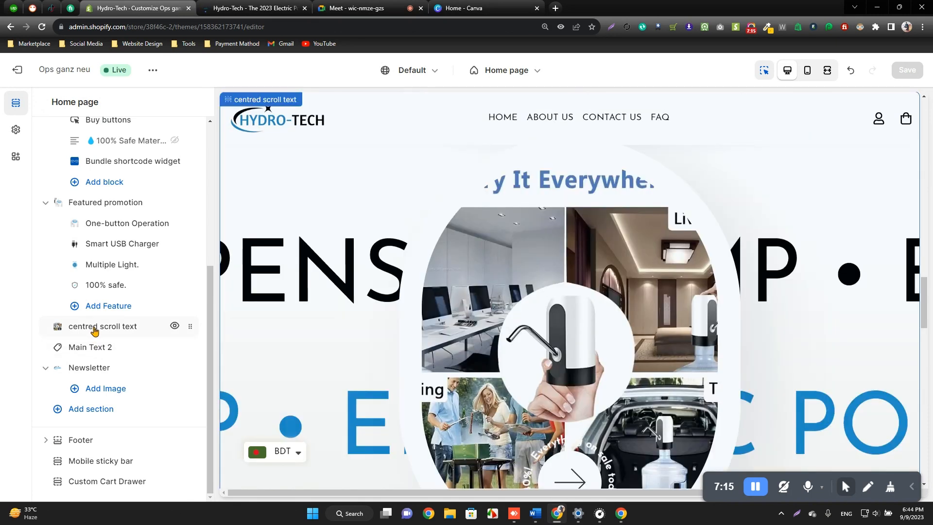
click(92, 330)
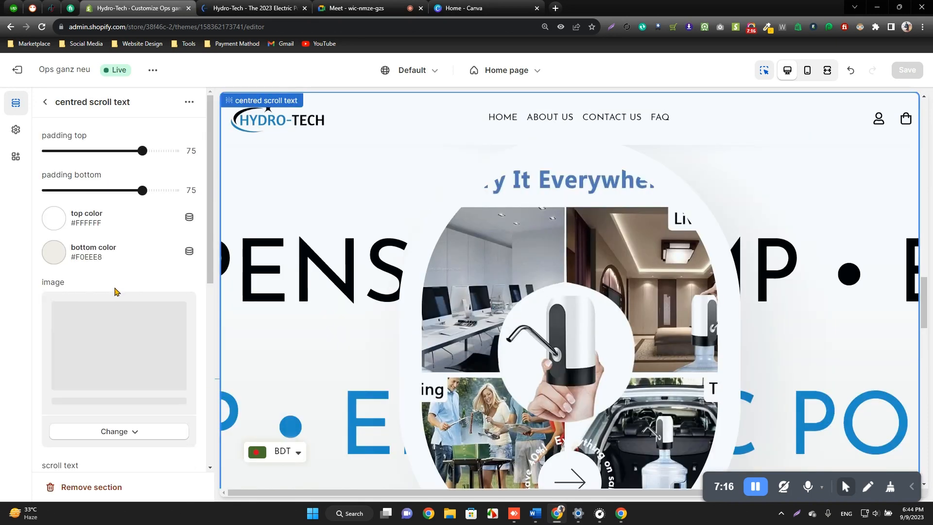
click(45, 102)
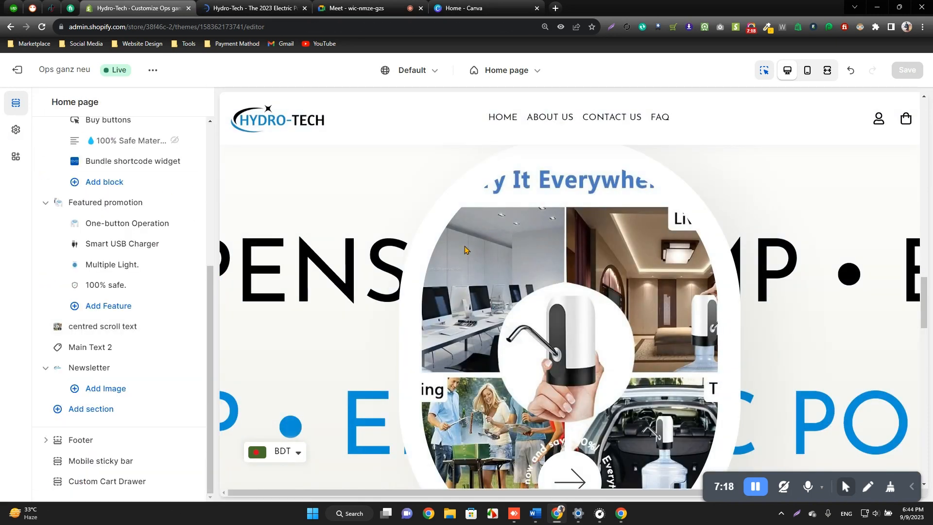
Step: Examine the preview from the centred scroll text section's circular image and scrolling banner down to the Main Text 2 section
scroll(423, 262, down, 3)
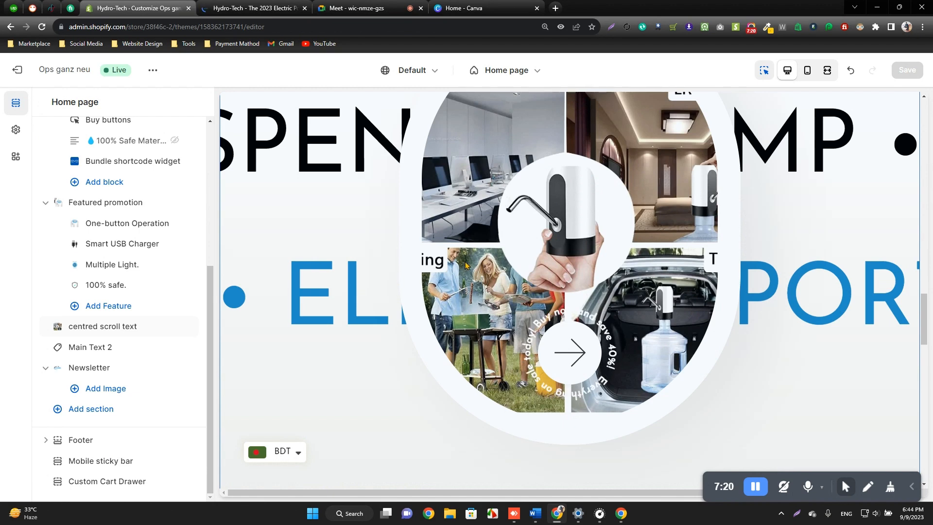
scroll(438, 282, up, 1)
scroll(385, 308, down, 1)
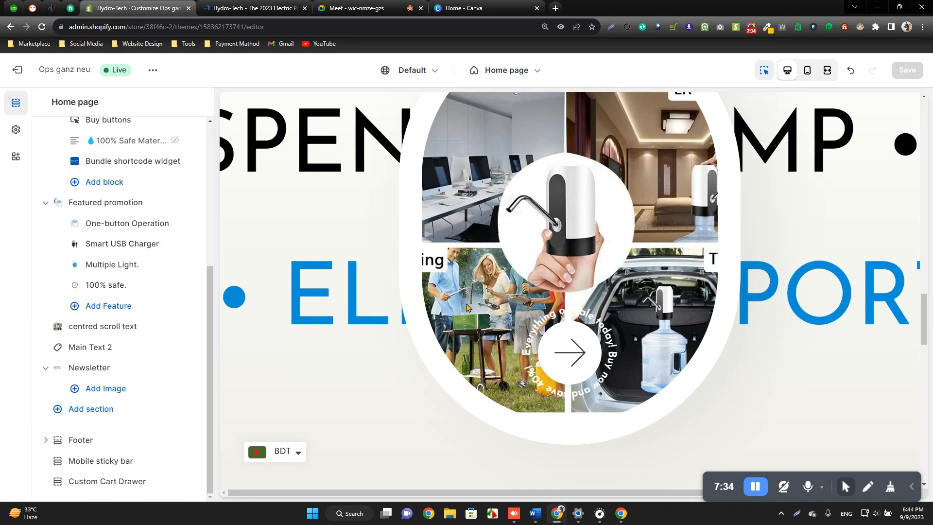
scroll(467, 307, down, 10)
scroll(450, 334, up, 6)
scroll(533, 309, up, 3)
scroll(657, 187, down, 6)
scroll(775, 275, up, 4)
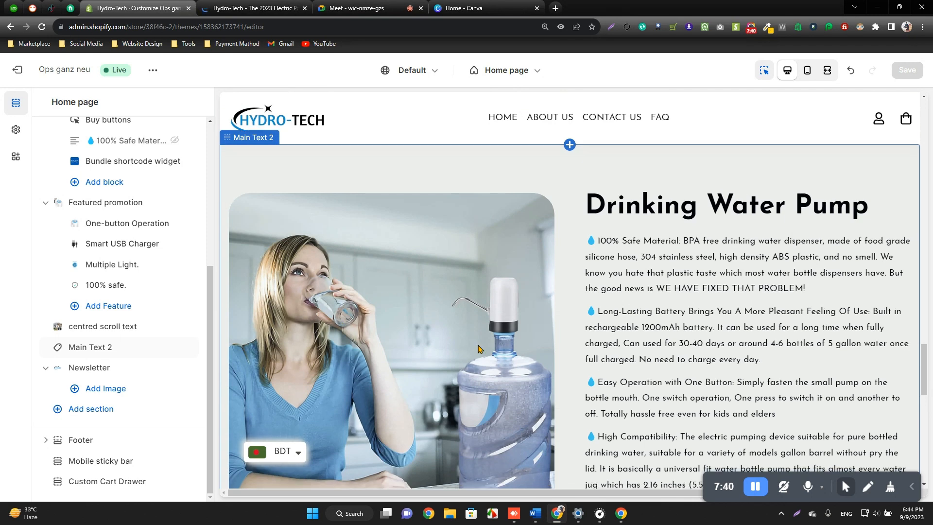
Step: Read the Main Text 2 section's Drinking Water Pump description down to its Shop Now button
scroll(656, 311, down, 3)
scroll(725, 280, up, 2)
scroll(725, 281, up, 1)
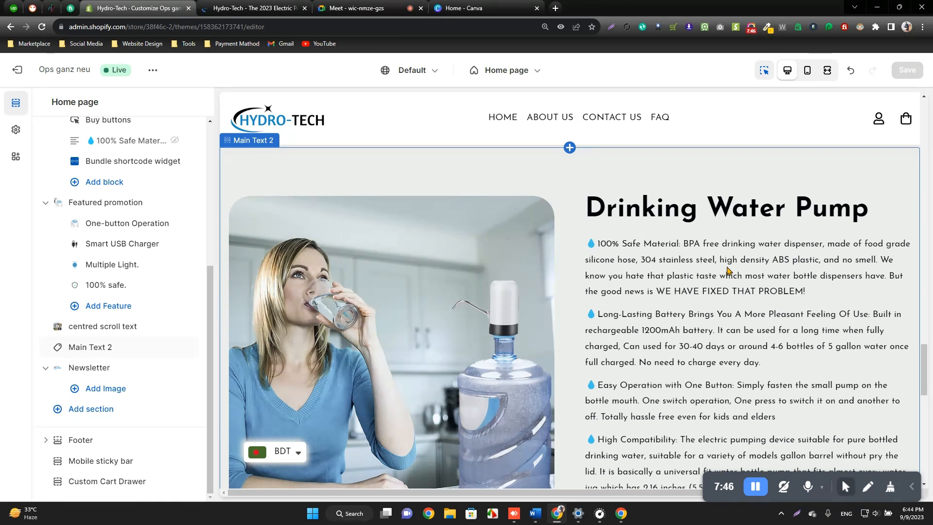
scroll(727, 271, down, 3)
scroll(707, 276, down, 3)
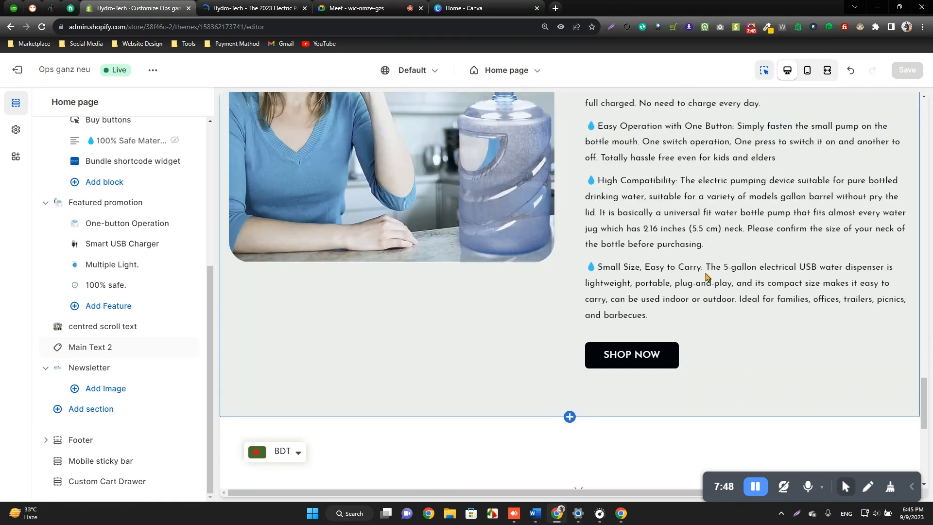
scroll(707, 276, up, 3)
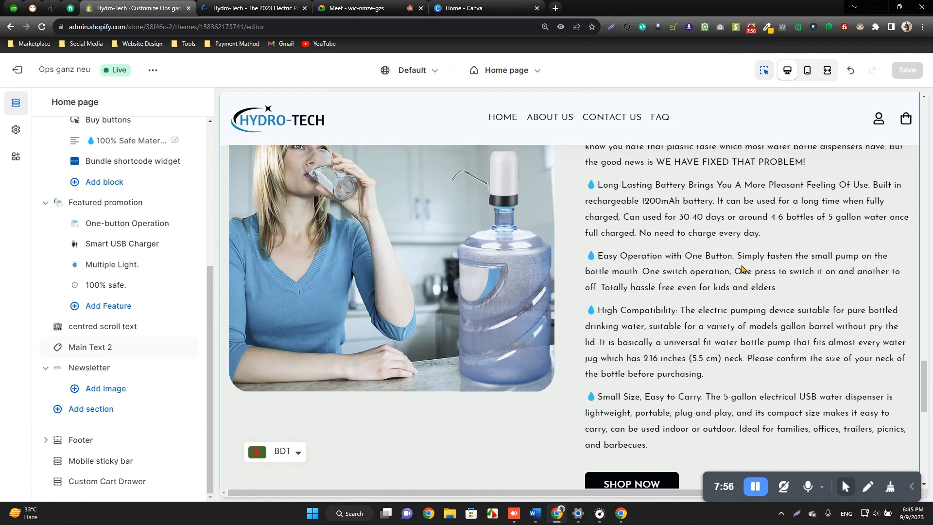
scroll(691, 246, down, 6)
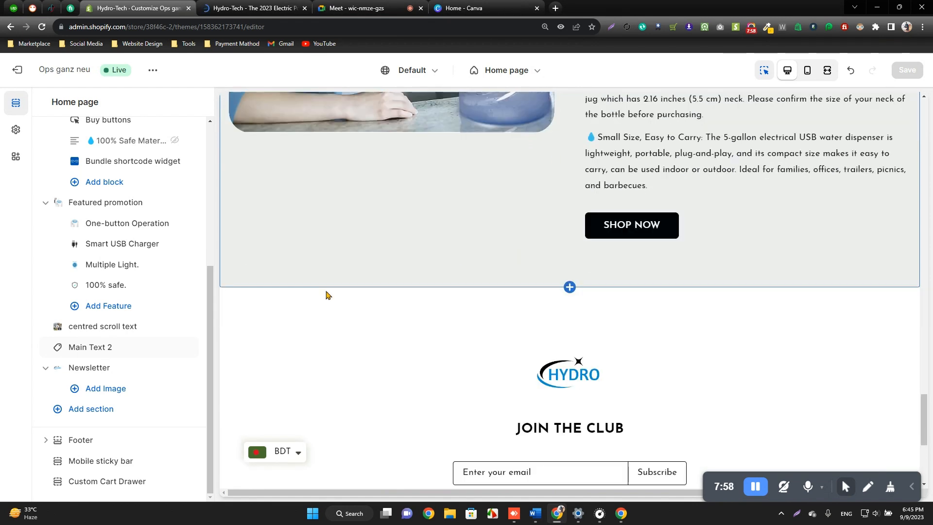
Step: Examine the Newsletter section's logo and sign-up form and the start of the footer in the preview
scroll(602, 327, down, 3)
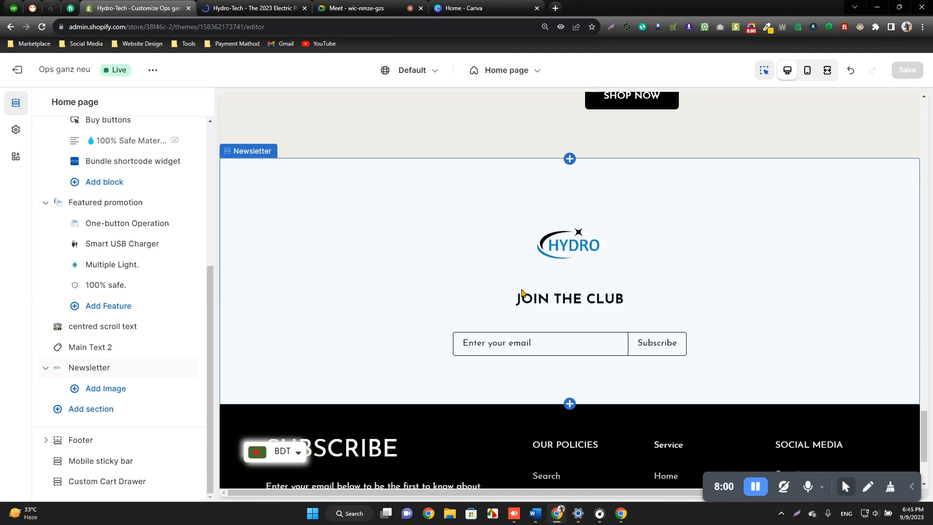
scroll(714, 264, up, 2)
scroll(662, 285, down, 3)
scroll(685, 238, down, 3)
scroll(704, 228, up, 3)
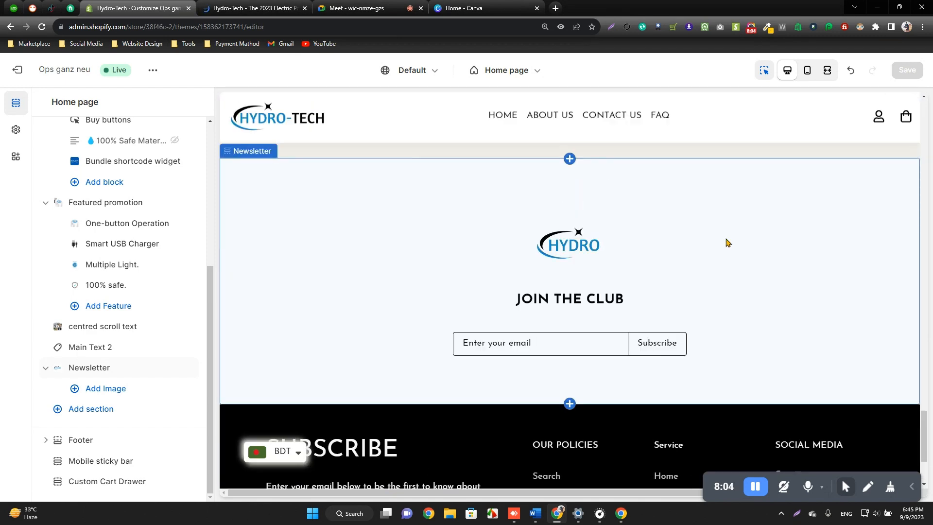
scroll(326, 325, up, 3)
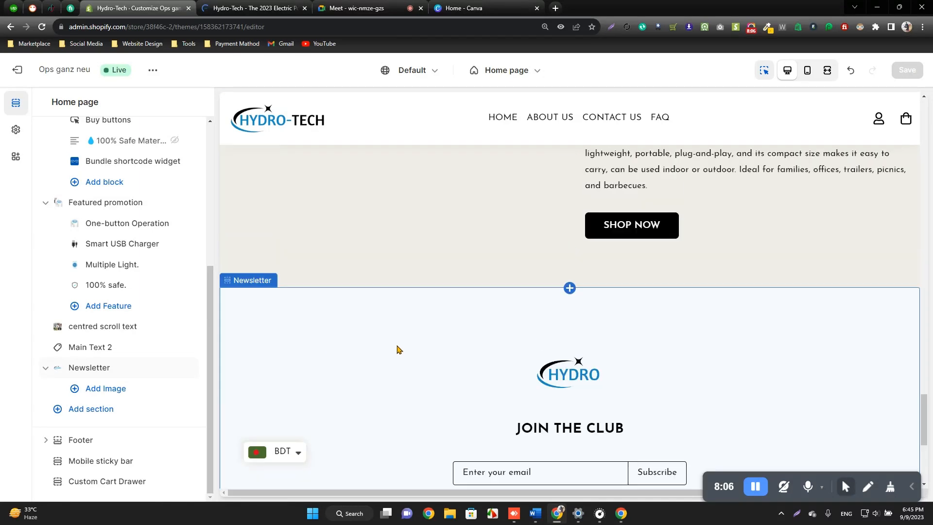
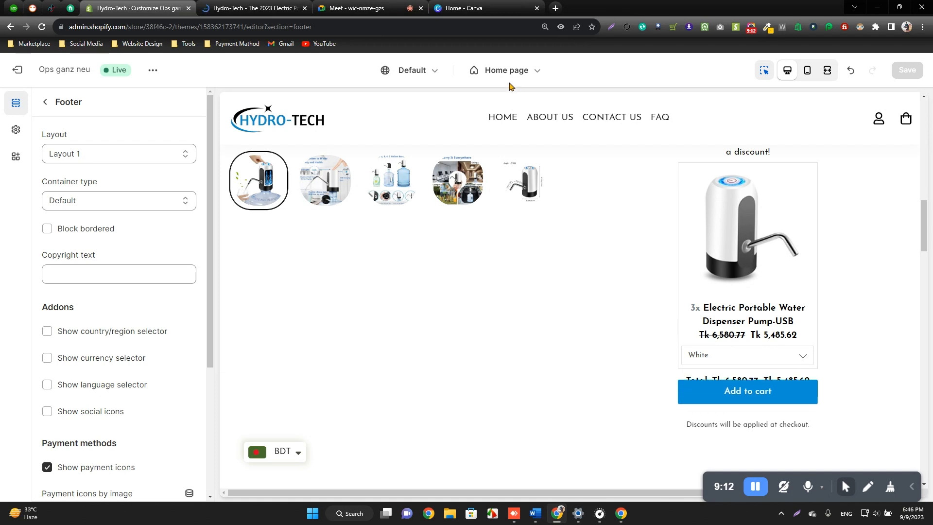
Step: View the list of editable page templates and leave the theme editor for the store's Themes page
click(506, 71)
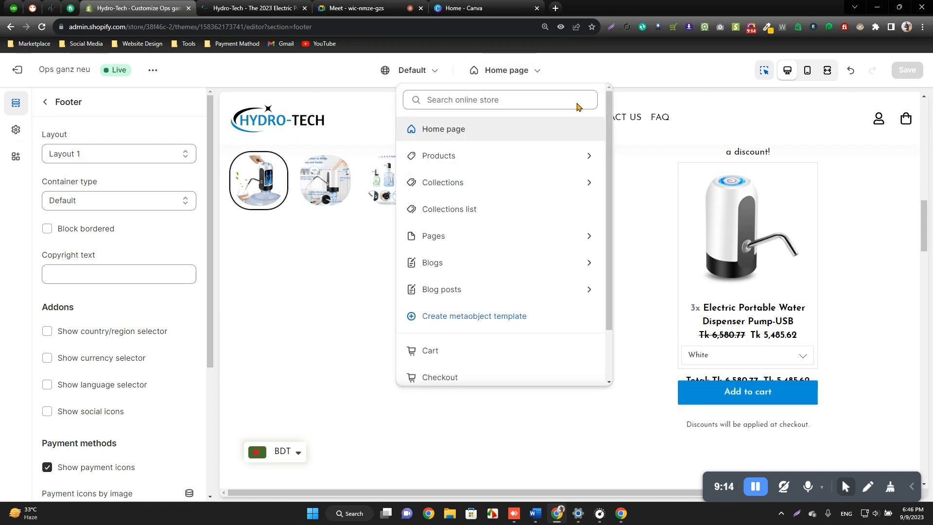
click(17, 69)
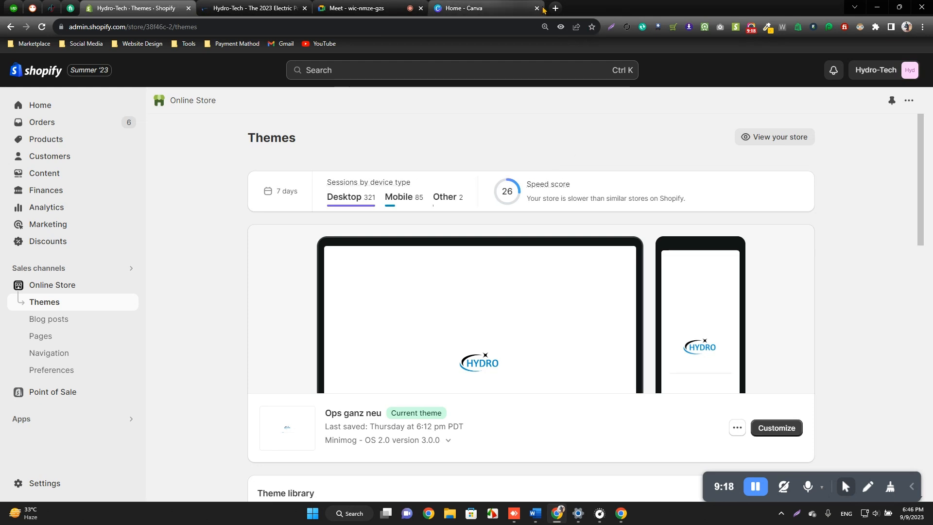
click(554, 7)
text(t)
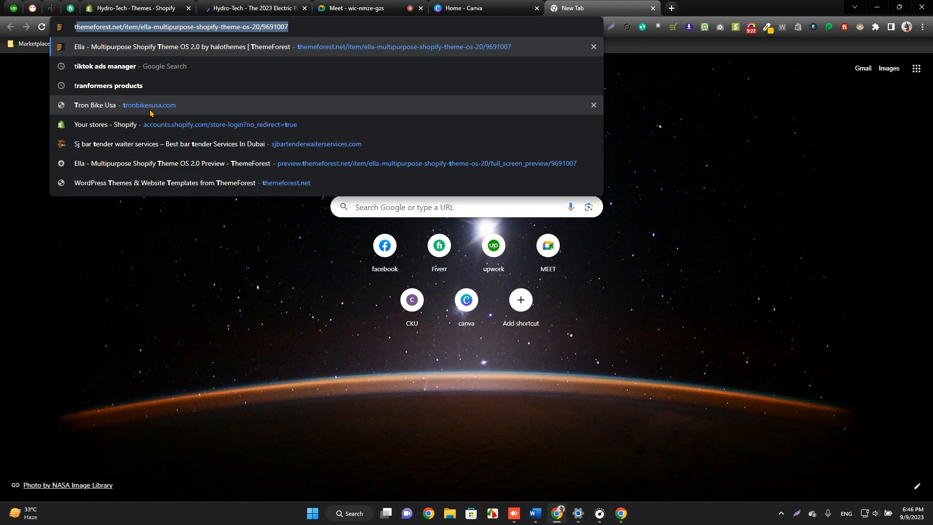
text(r)
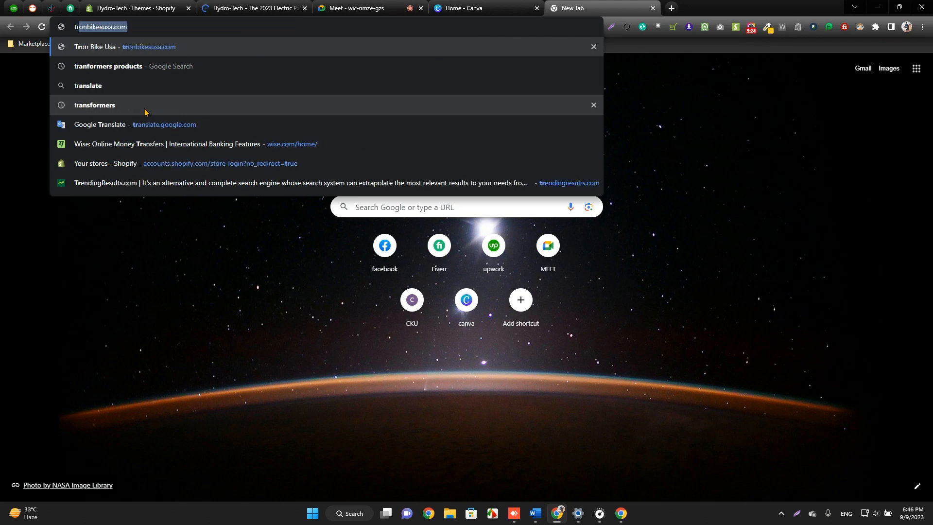
text(a)
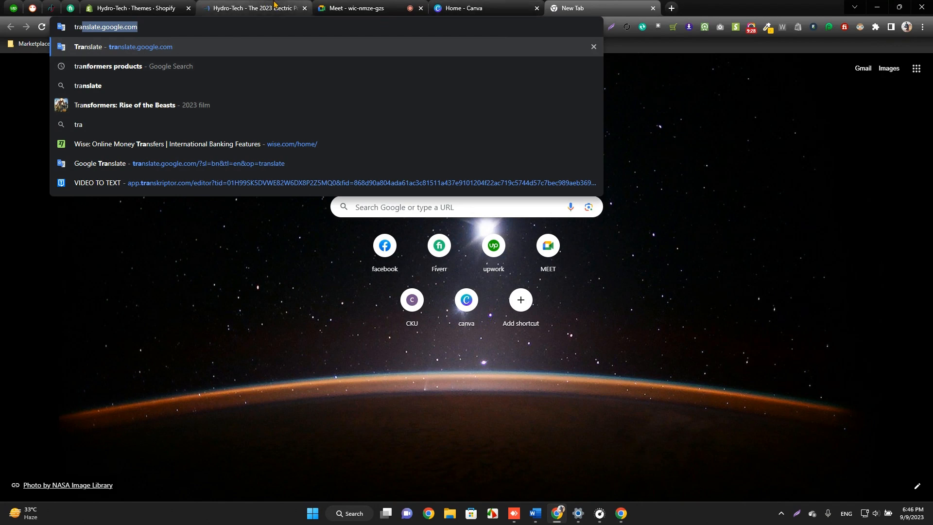
Step: Switch the Shopify admin from Hydro-Tech to My Store and open its live online store in a new browser tab
click(145, 8)
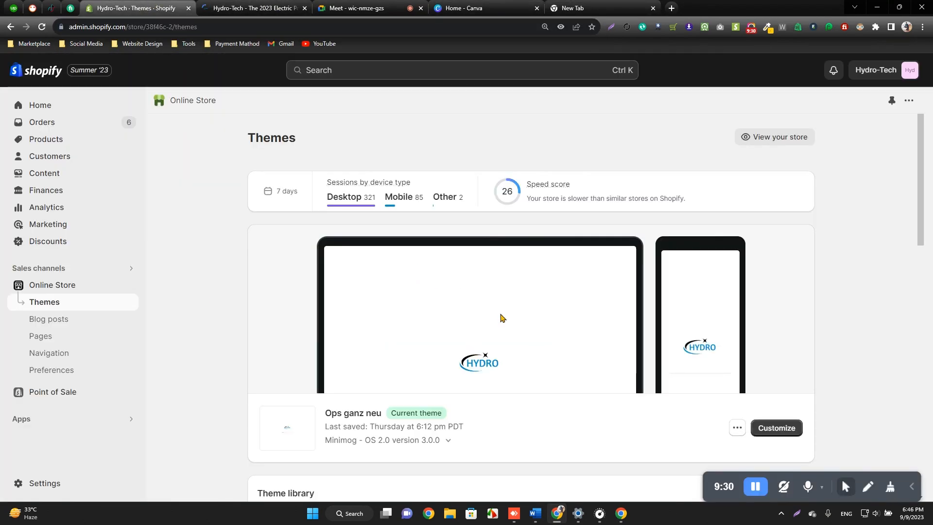
click(877, 72)
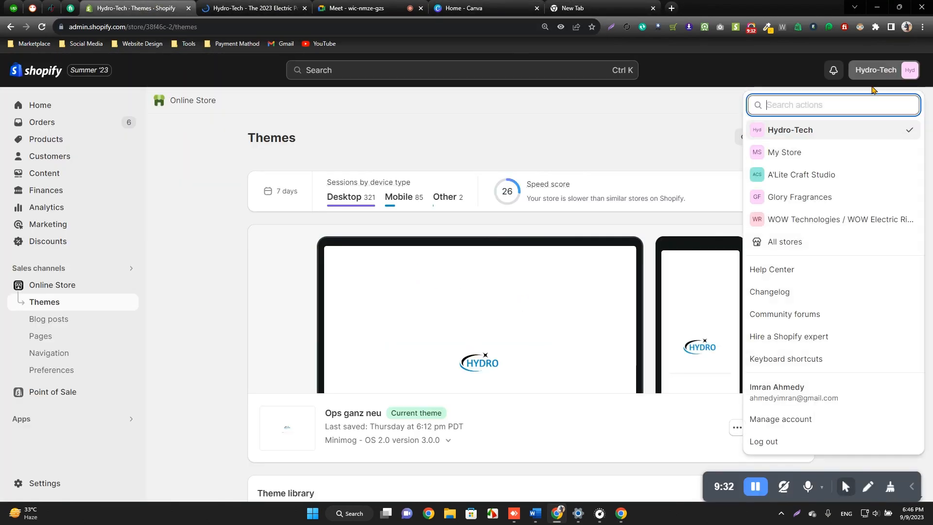
click(802, 158)
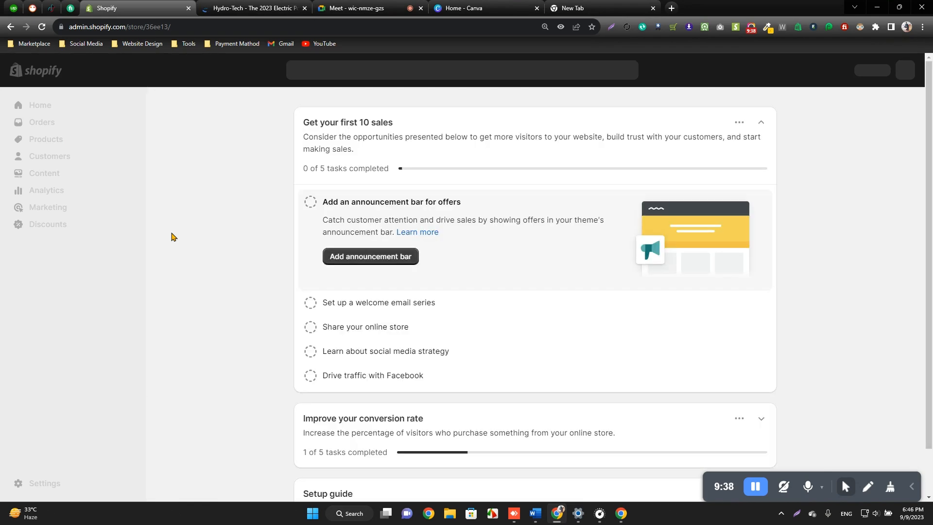
click(132, 271)
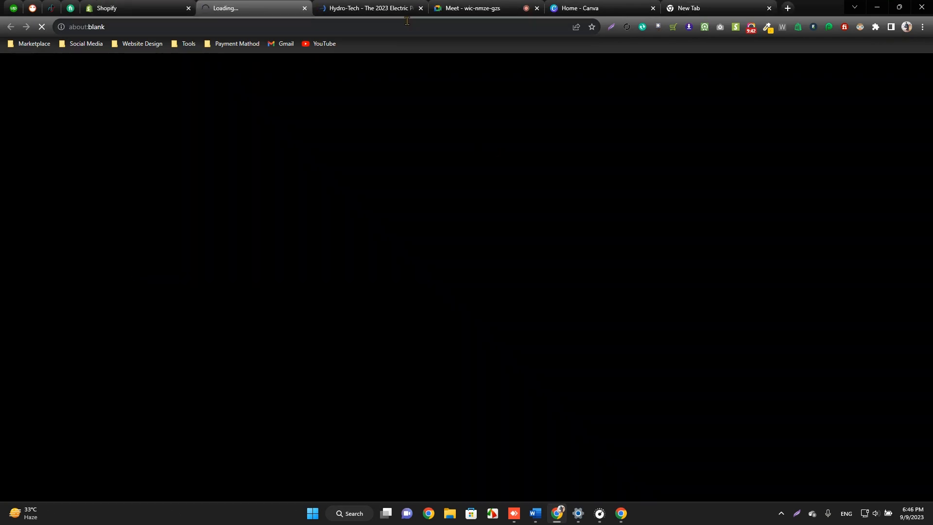
Step: Close the Hydro-Tech storefront, Canva and blank browser tabs and return to the Bumble Tunes storefront
click(385, 5)
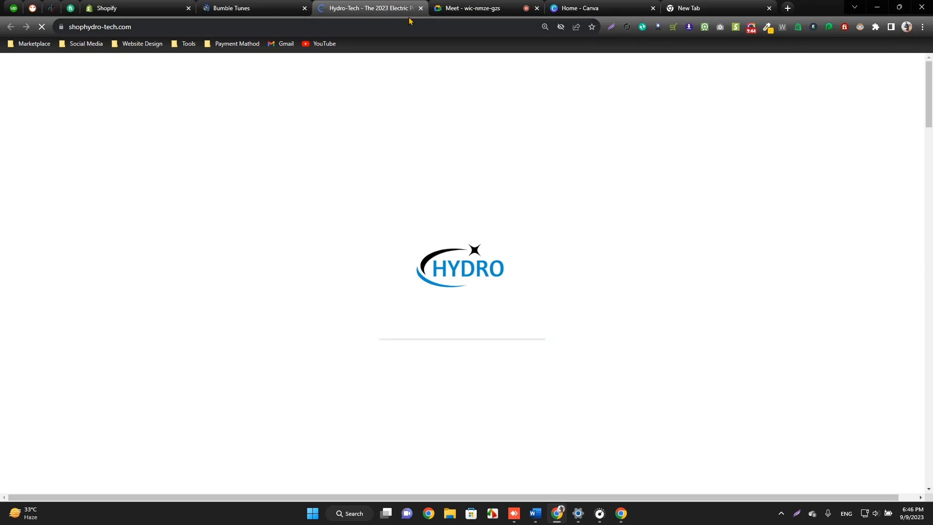
click(421, 7)
click(515, 8)
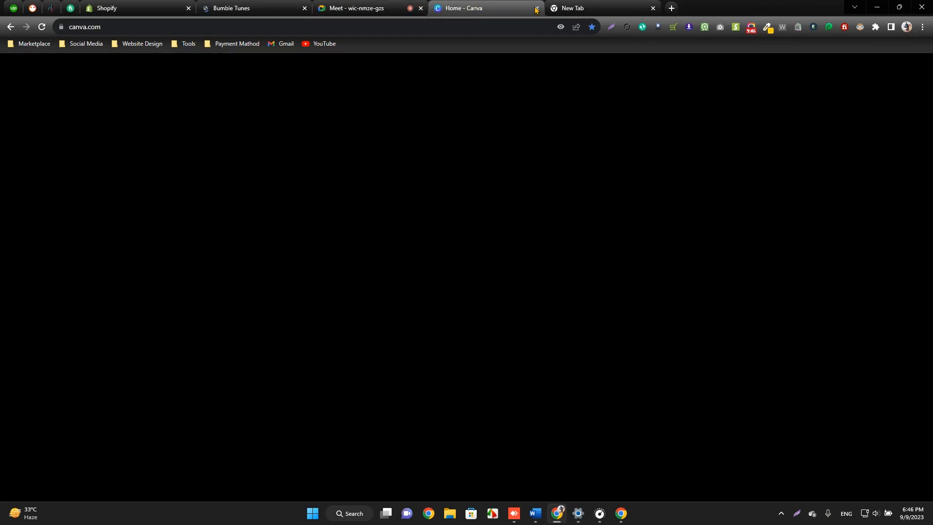
click(537, 9)
text(tra)
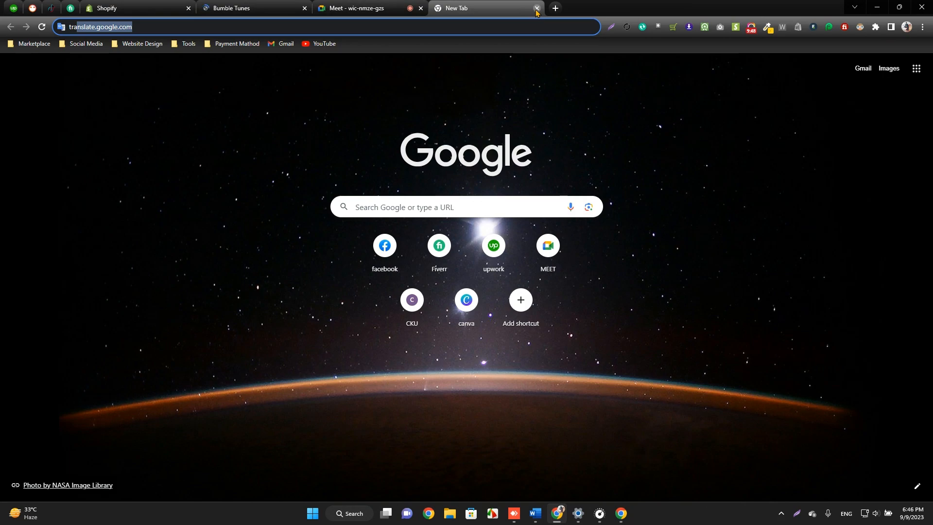
click(536, 9)
click(235, 9)
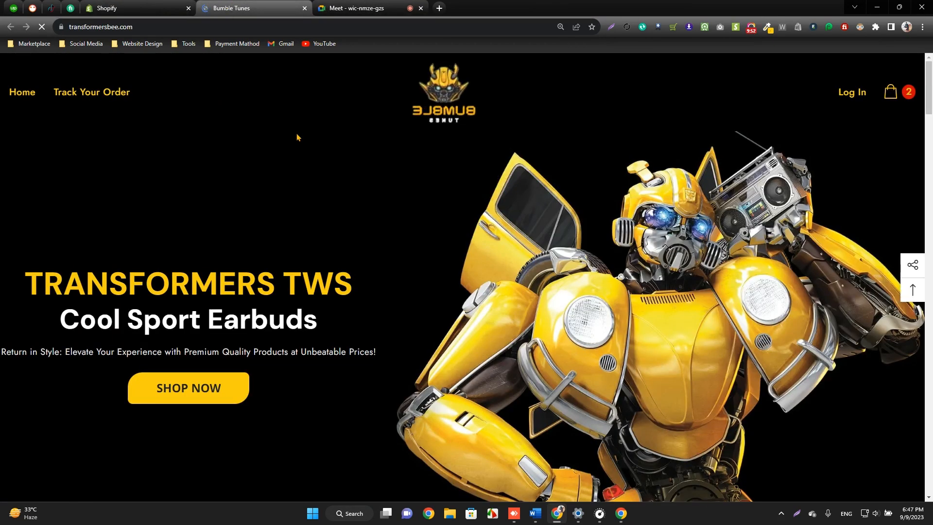
Step: Examine the Bumble Tunes home page's Transformers TWS banner and the gaming headset product section below it
scroll(297, 136, down, 7)
scroll(297, 137, down, 3)
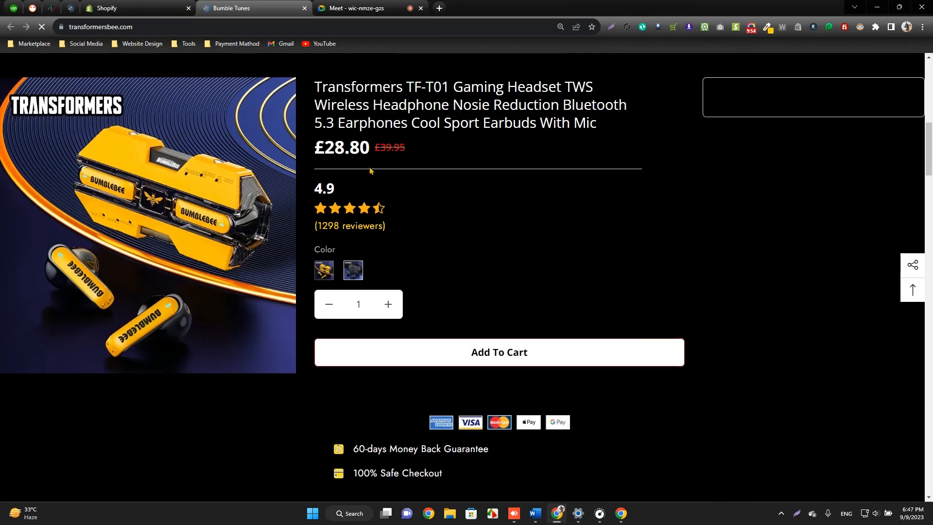
scroll(370, 170, up, 10)
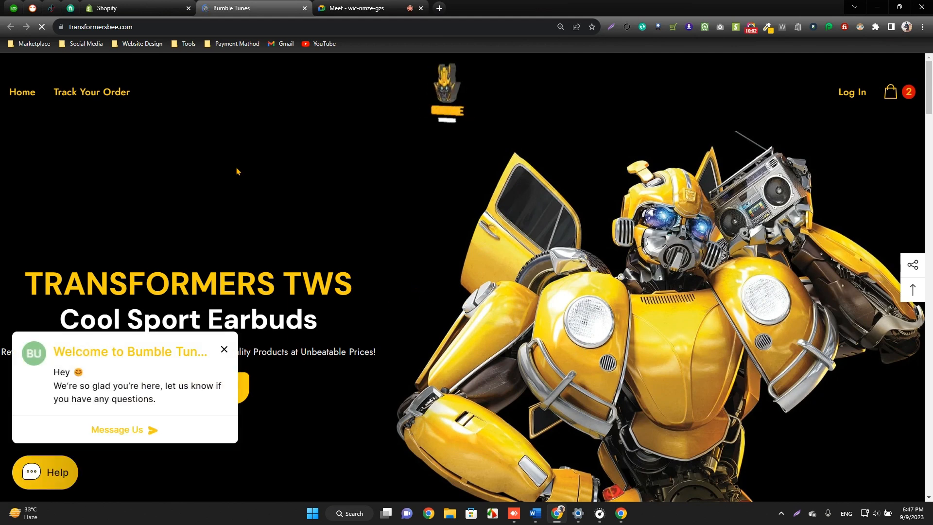
scroll(318, 203, down, 3)
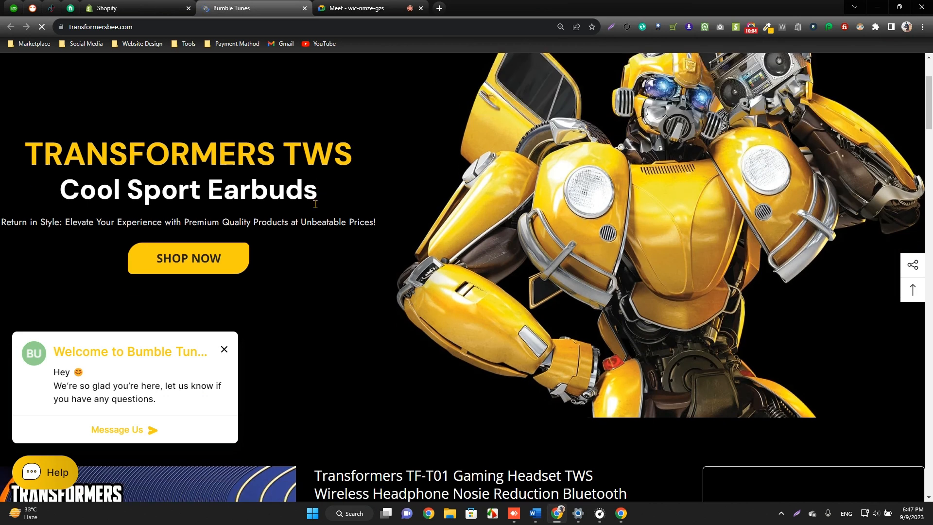
scroll(322, 203, up, 3)
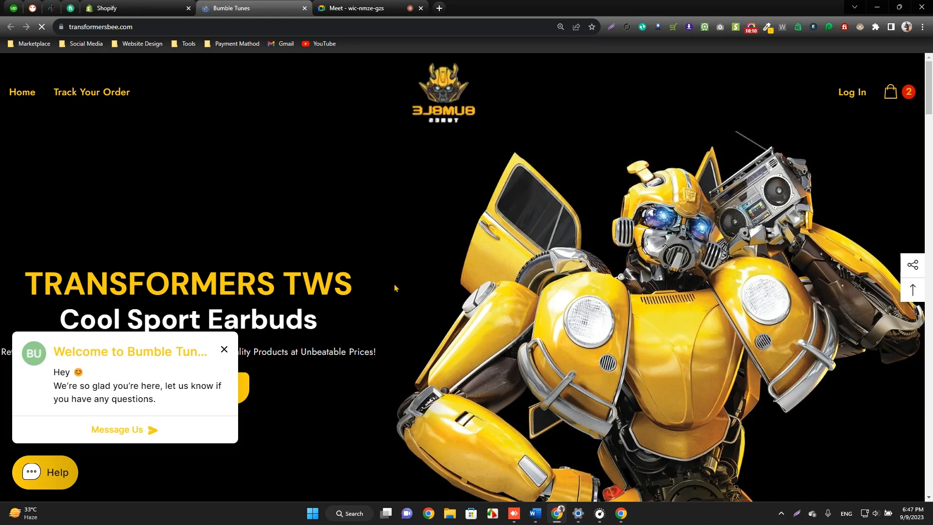
scroll(265, 270, down, 2)
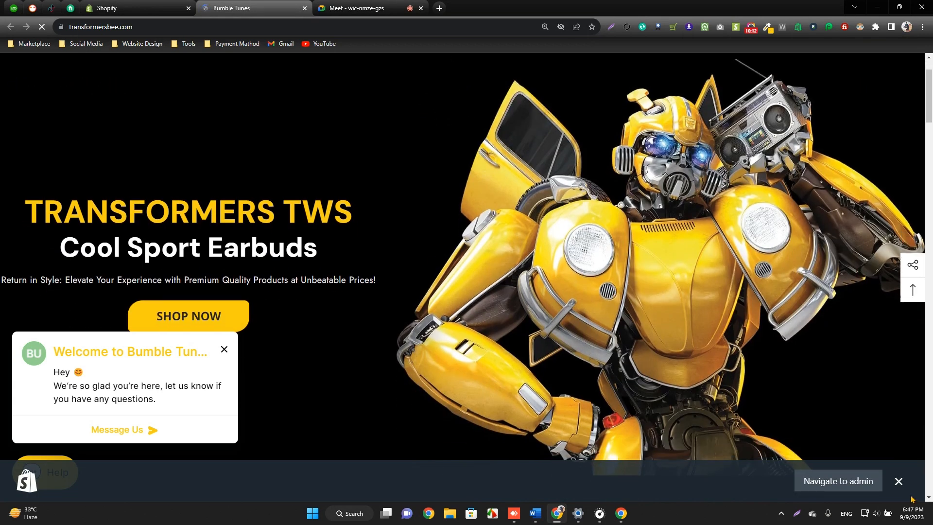
Step: Dismiss the storefront's admin bar, chat greeting and mailing list pop-up
click(898, 481)
scroll(179, 376, down, 2)
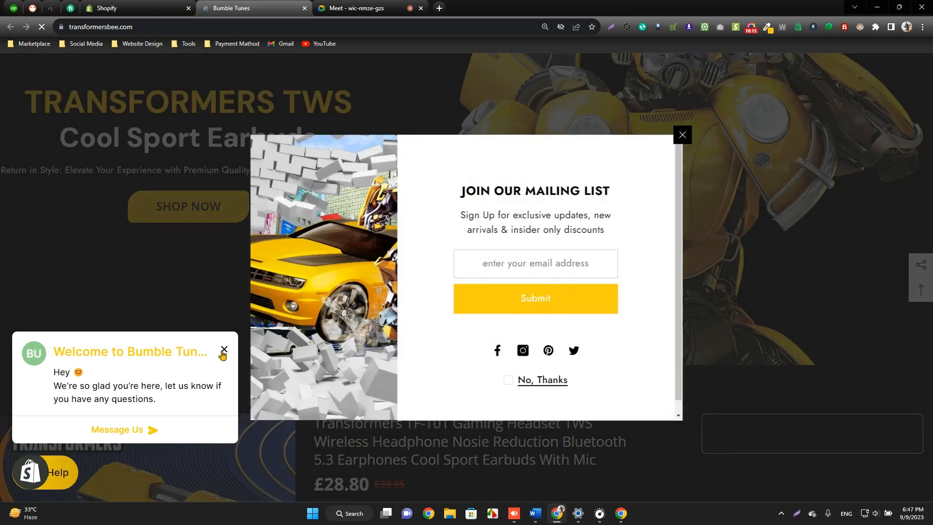
click(224, 348)
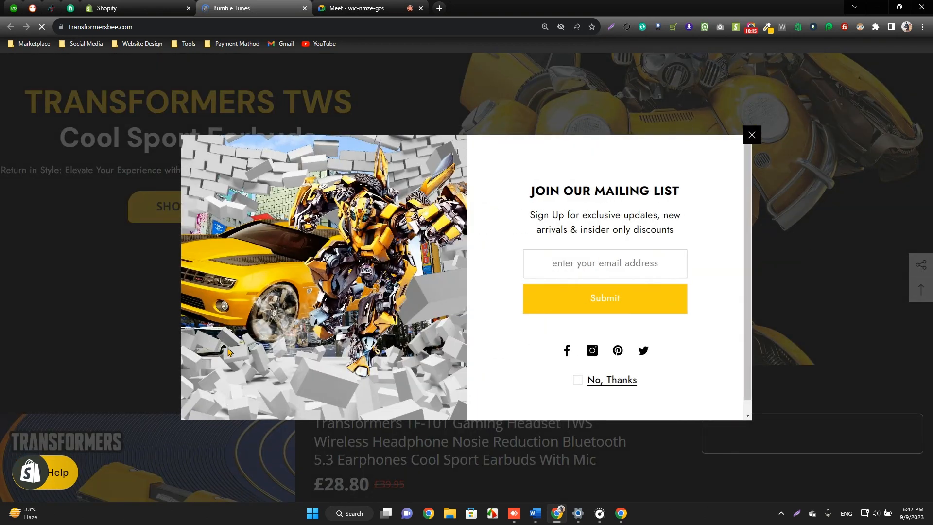
click(751, 136)
scroll(509, 162, down, 2)
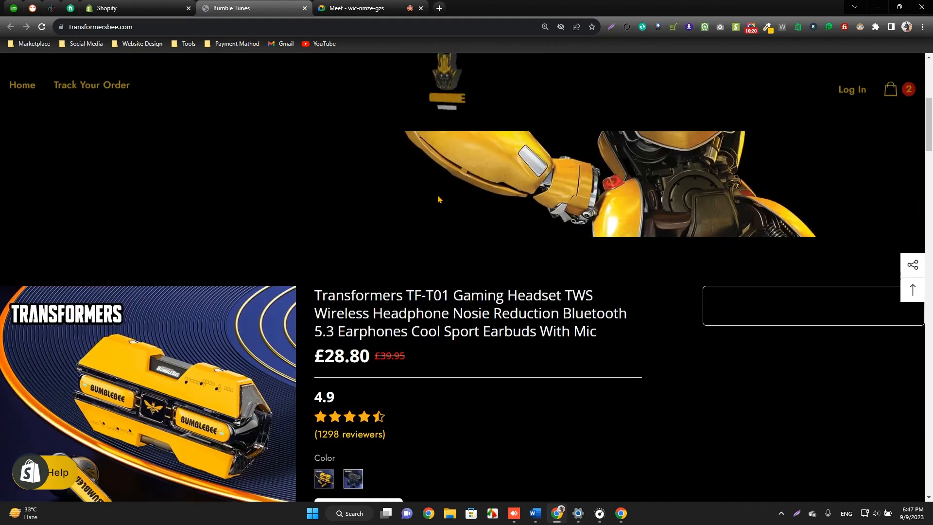
Step: Look through the Bumble Tunes home page from the hero banner past the product section to the About Us section
scroll(432, 208, down, 10)
scroll(475, 189, up, 6)
scroll(470, 199, up, 4)
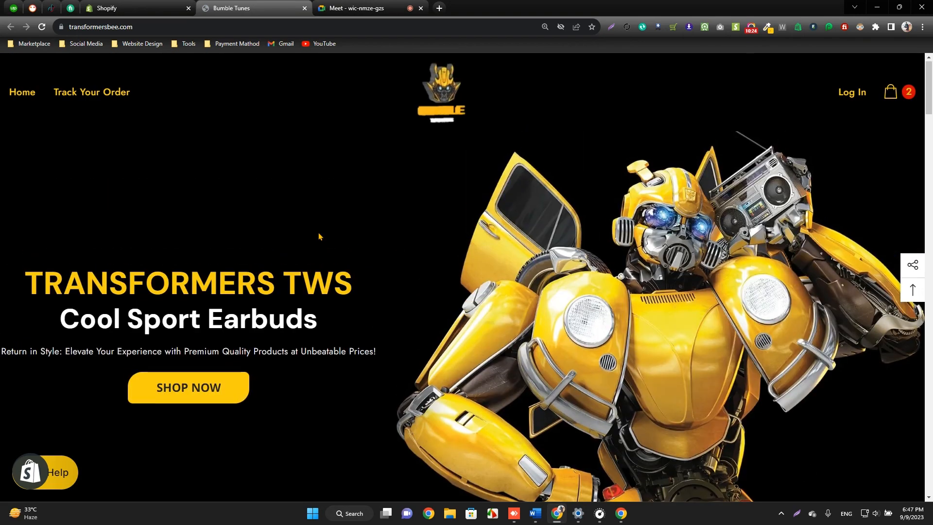
scroll(410, 289, down, 12)
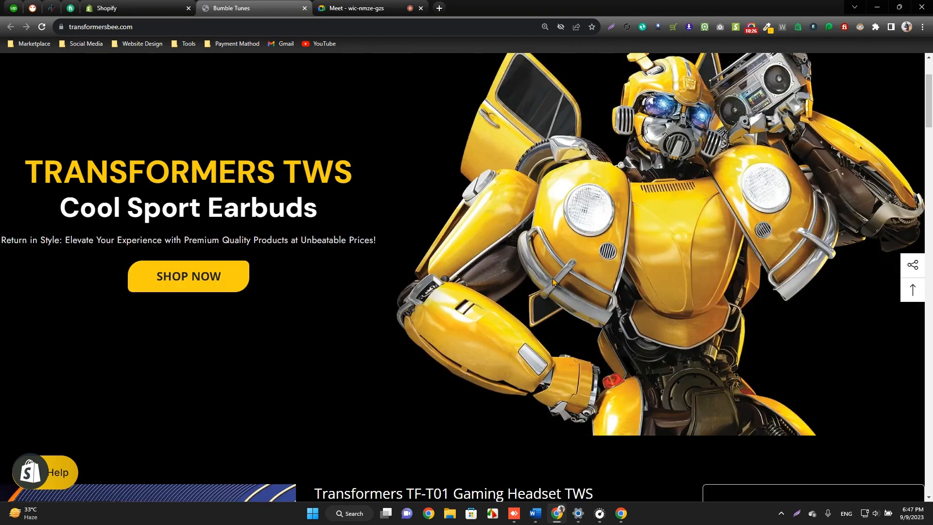
scroll(415, 226, down, 5)
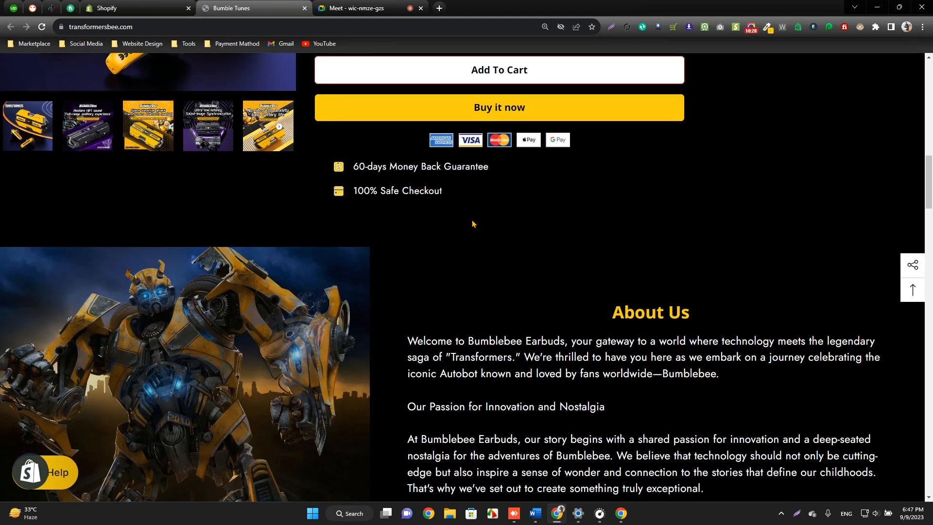
Step: Compare the product section's purchase options and guarantees with the About Us section on the Bumble Tunes home page
scroll(475, 226, down, 1)
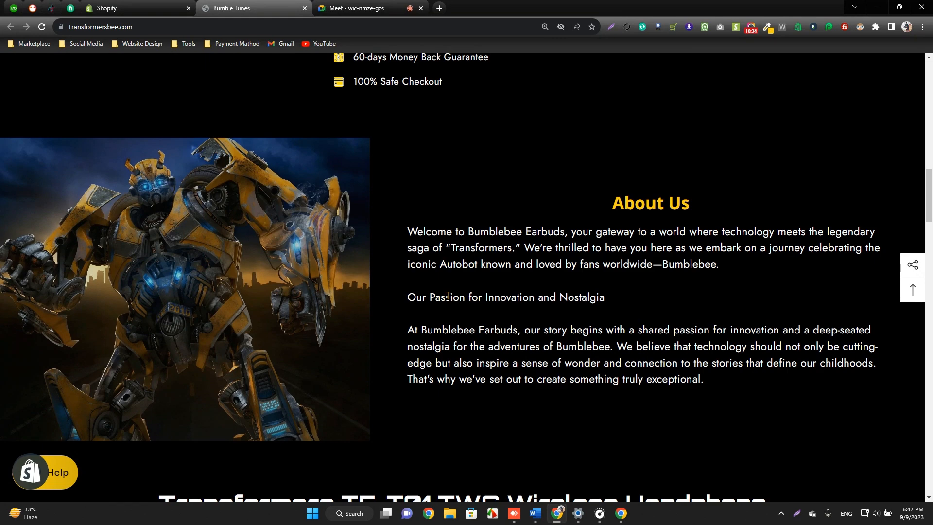
scroll(448, 296, up, 5)
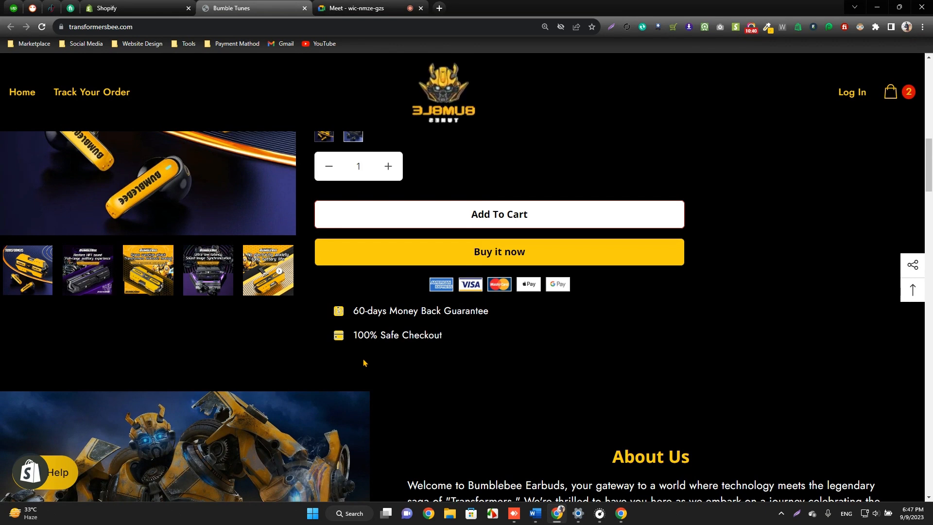
scroll(573, 342, down, 2)
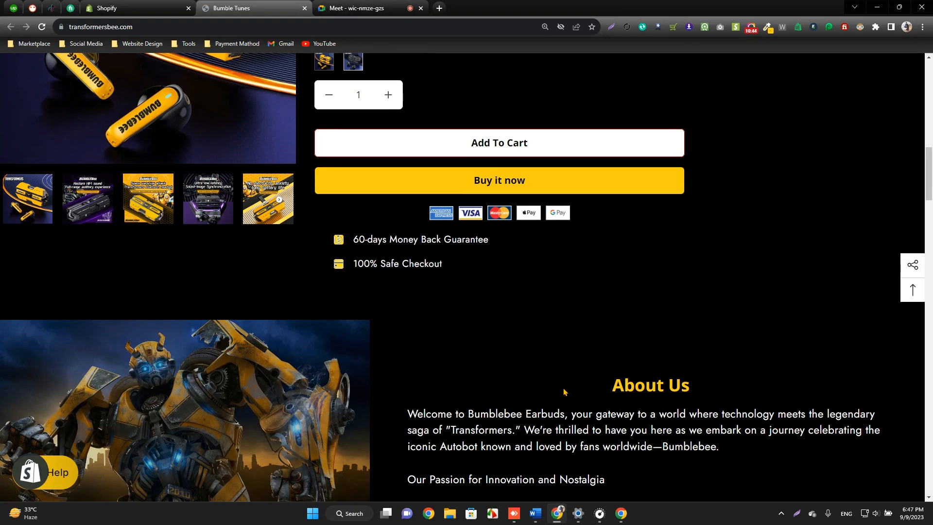
scroll(535, 331, down, 1)
scroll(454, 334, up, 3)
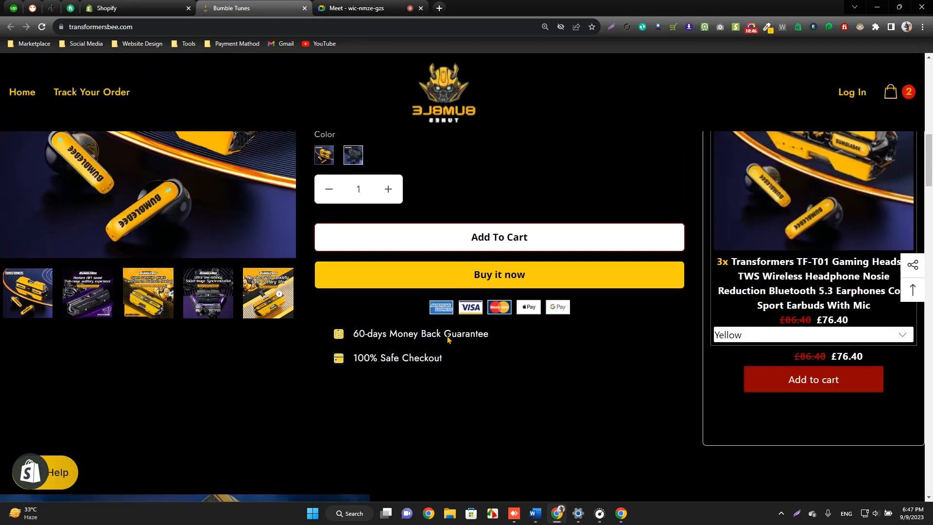
scroll(448, 338, up, 10)
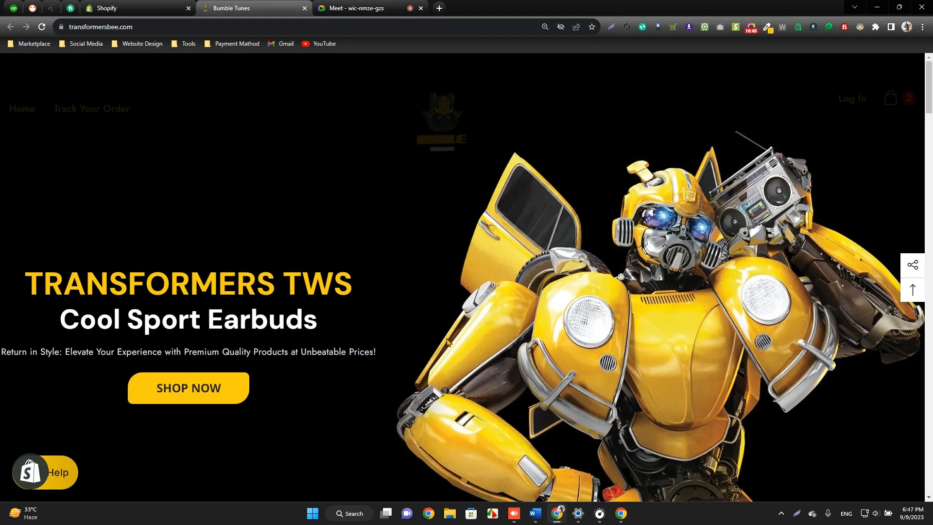
Step: Review the home page layout from the Transformers TWS banner through About Us to the TF-T01 TWS Wireless Headphone feature section
scroll(447, 339, down, 2)
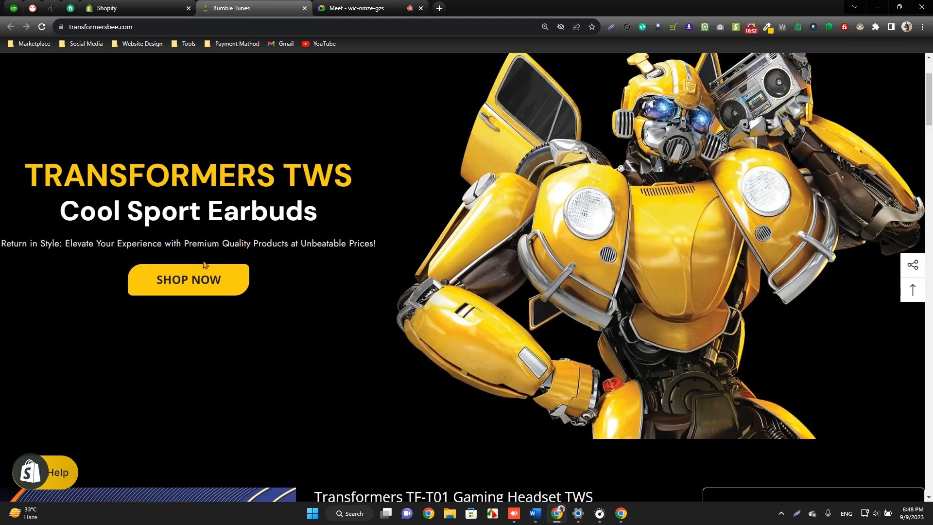
scroll(359, 207, down, 9)
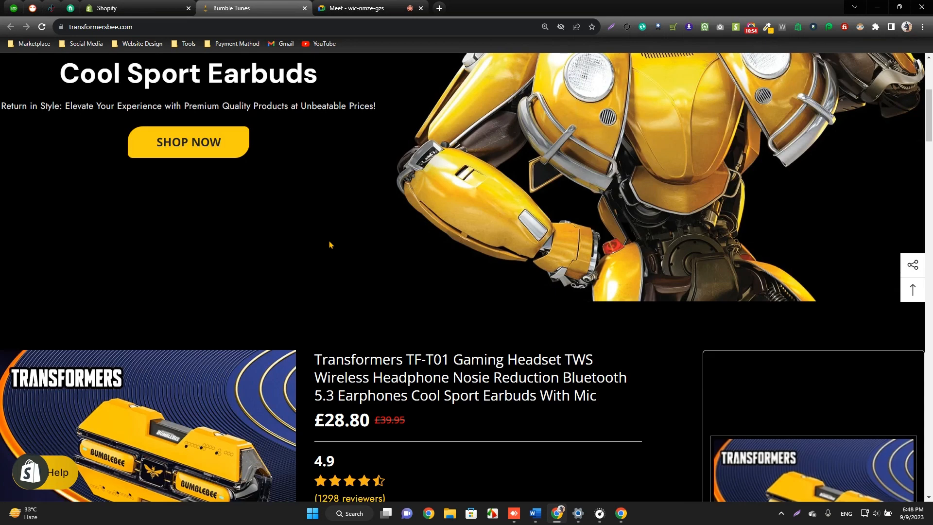
scroll(258, 278, down, 2)
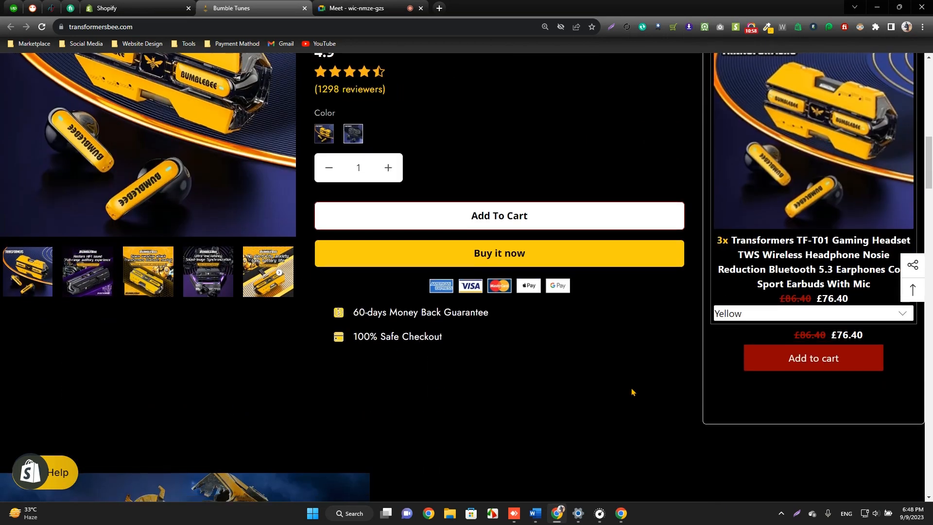
scroll(308, 289, down, 5)
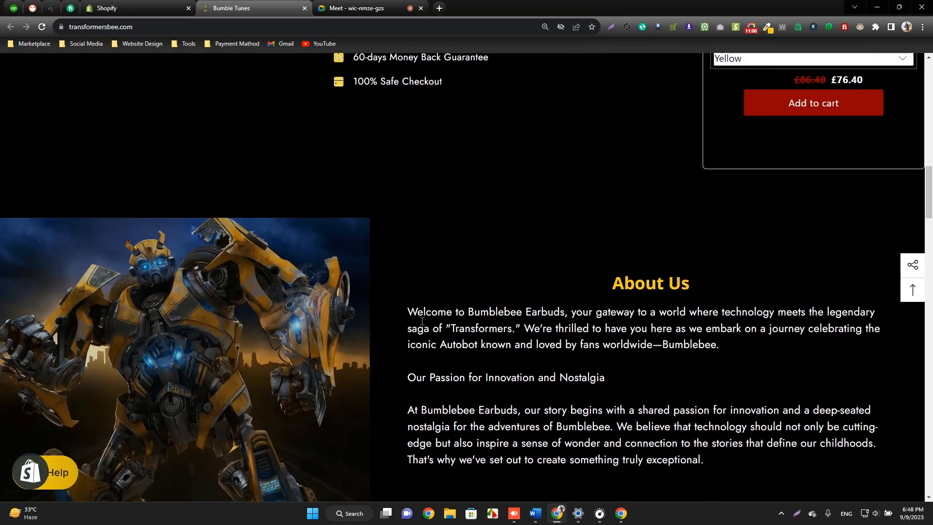
scroll(422, 321, down, 4)
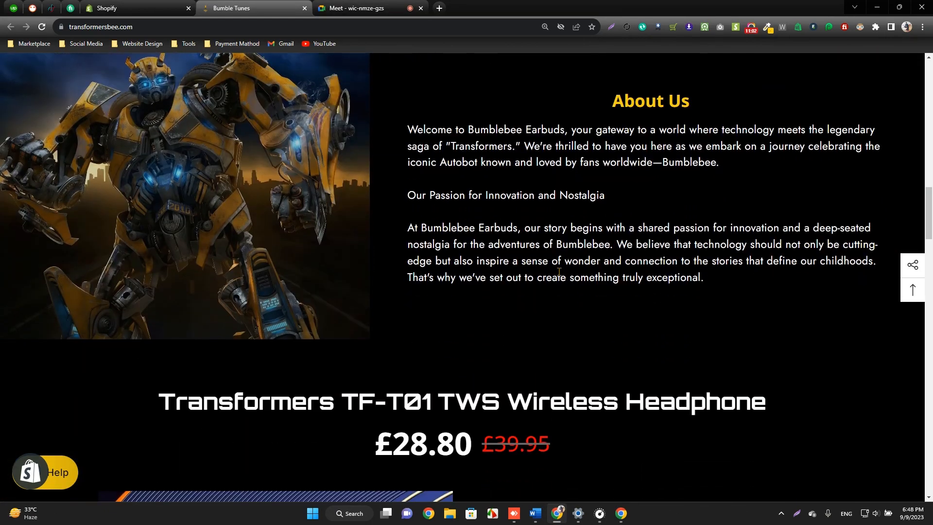
scroll(559, 272, down, 7)
scroll(632, 209, down, 3)
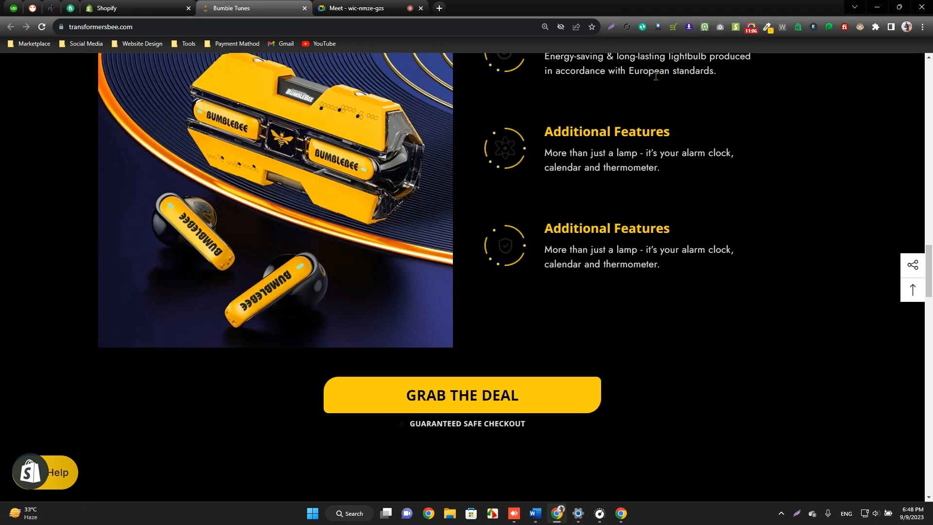
Step: View the Bumble Tunes promotional video section below the Grab the Deal offer
scroll(658, 75, down, 5)
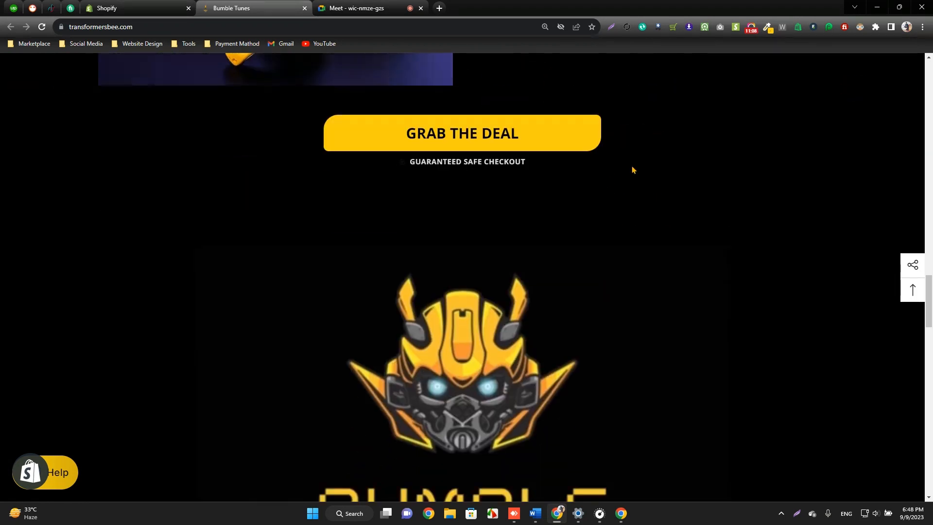
scroll(632, 172, down, 5)
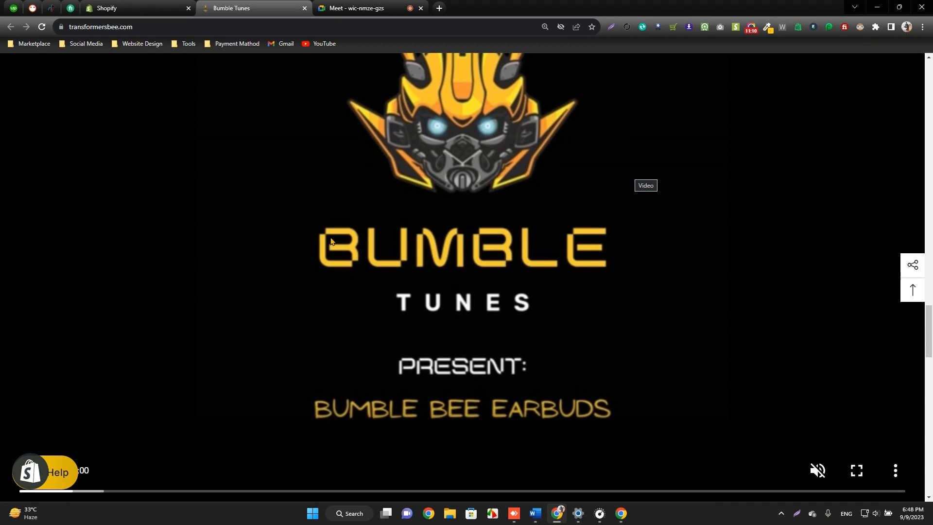
scroll(354, 278, down, 1)
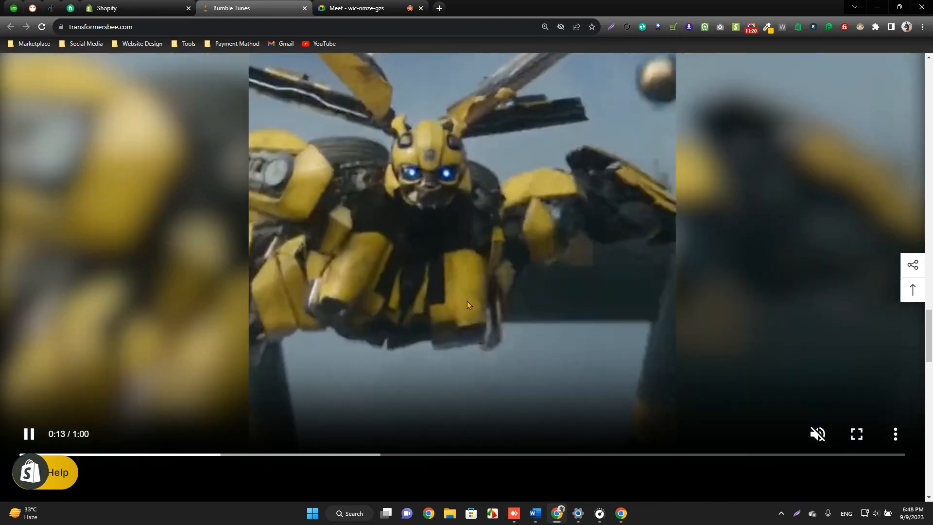
scroll(478, 301, down, 1)
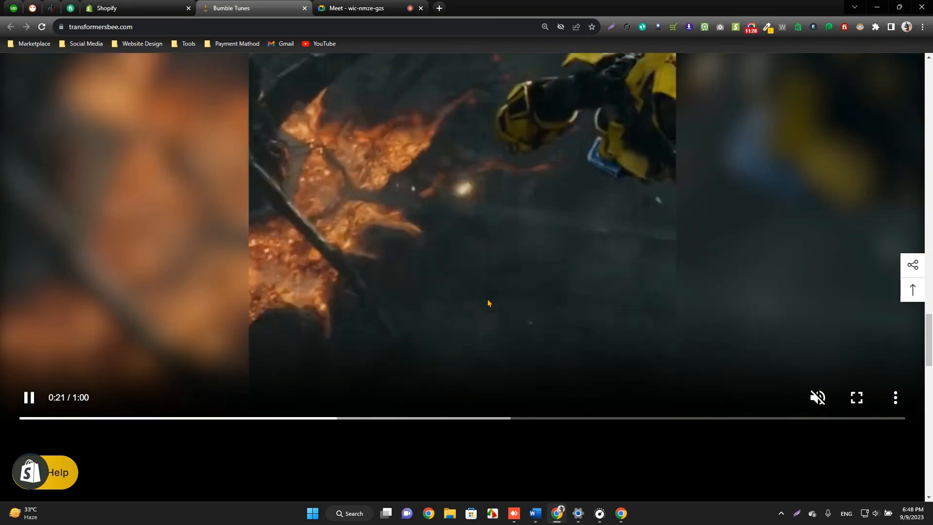
scroll(486, 307, down, 1)
Step: Examine the Join Our Community section, the statistics boxes and the Commonly asked section on the home page
scroll(487, 309, down, 7)
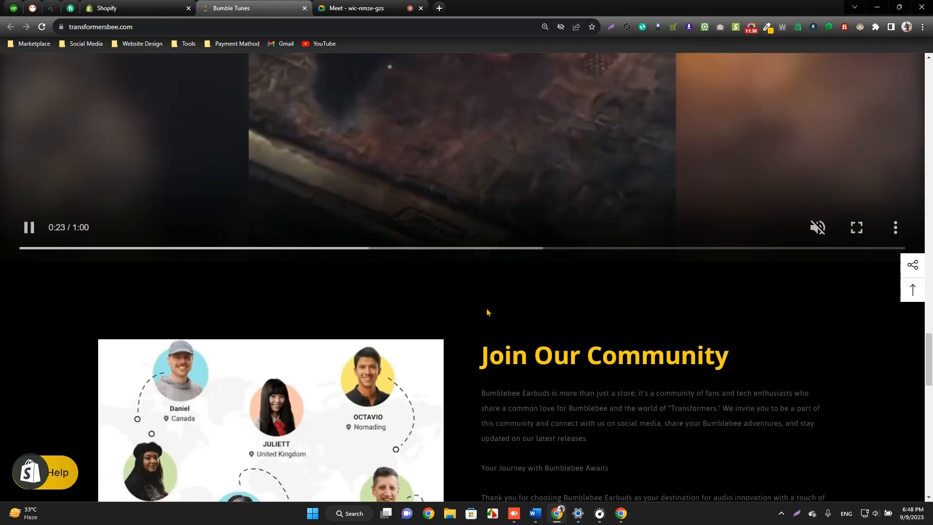
scroll(486, 308, down, 1)
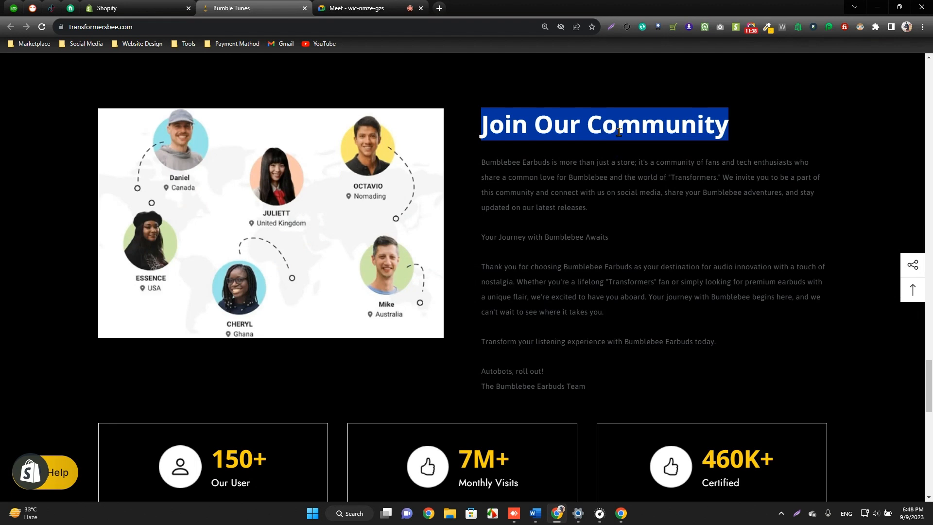
click(497, 176)
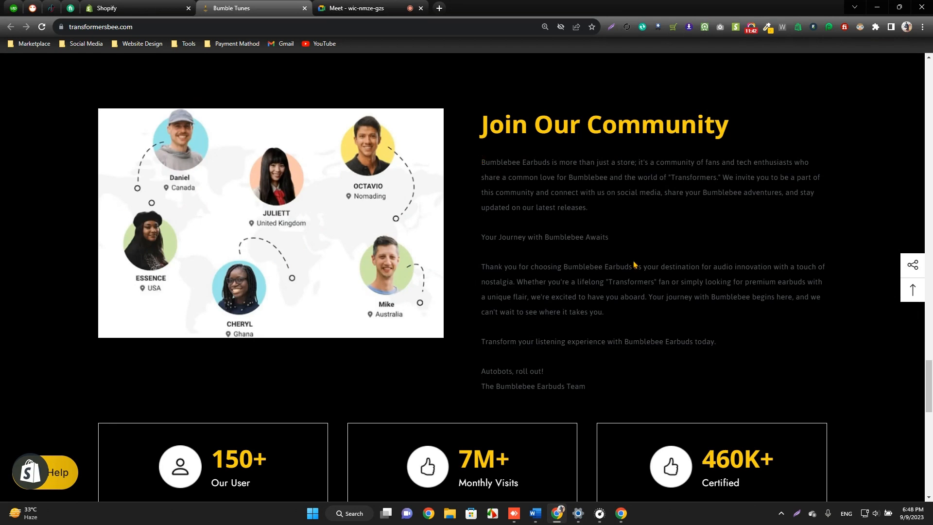
scroll(566, 323, down, 1)
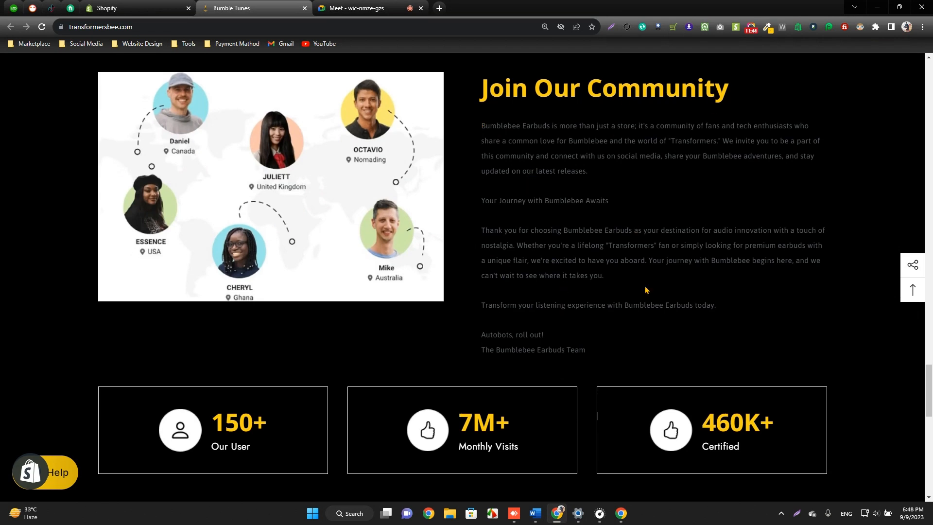
scroll(680, 226, down, 10)
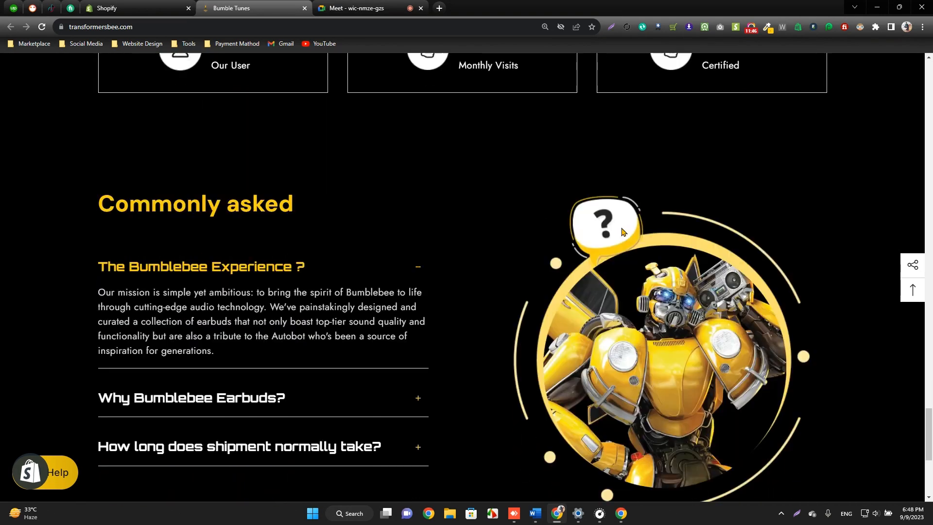
scroll(559, 239, down, 2)
Step: Return to the page header, open the shopping cart to look over its contents, and close the cart
scroll(479, 260, up, 15)
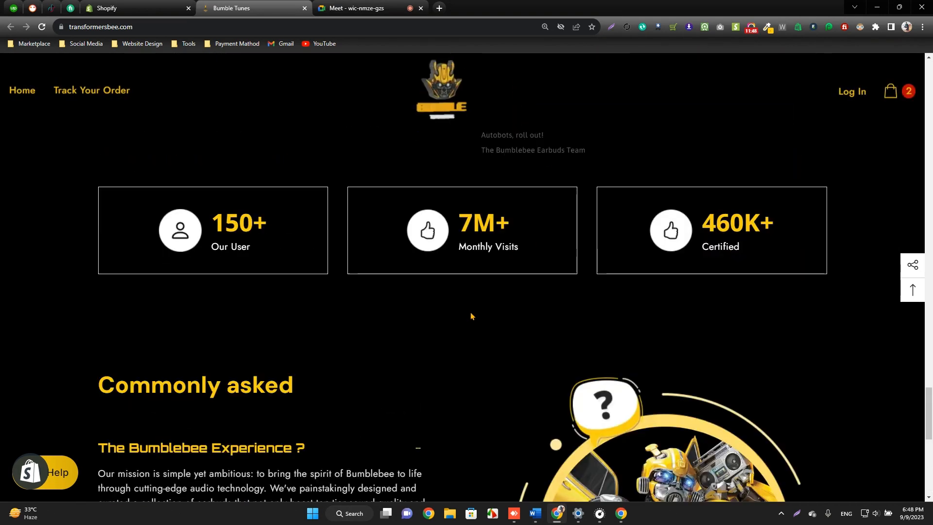
scroll(403, 404, up, 15)
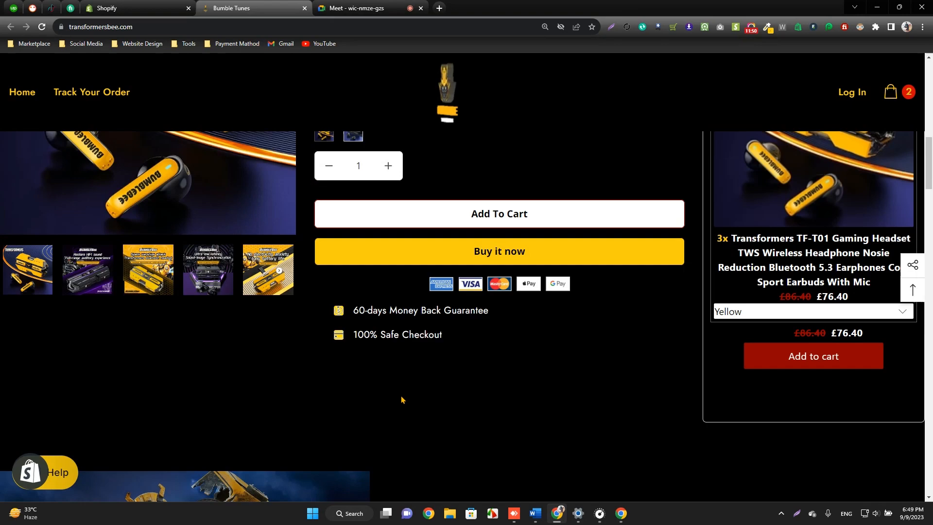
scroll(403, 403, up, 5)
scroll(901, 250, down, 1)
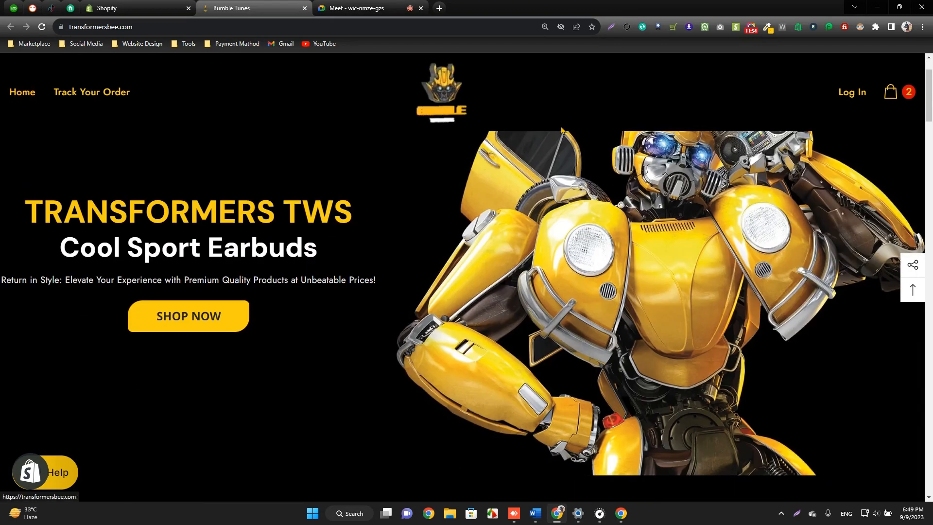
click(890, 93)
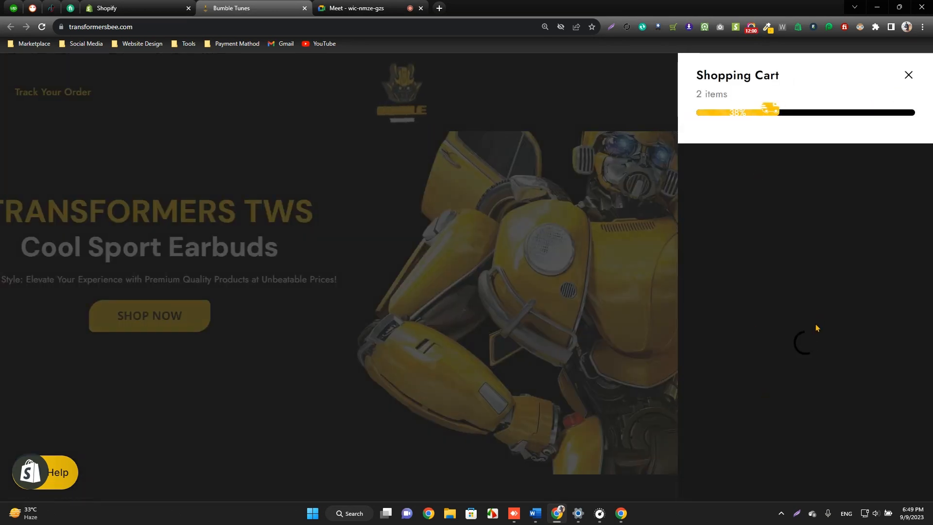
scroll(786, 325, down, 1)
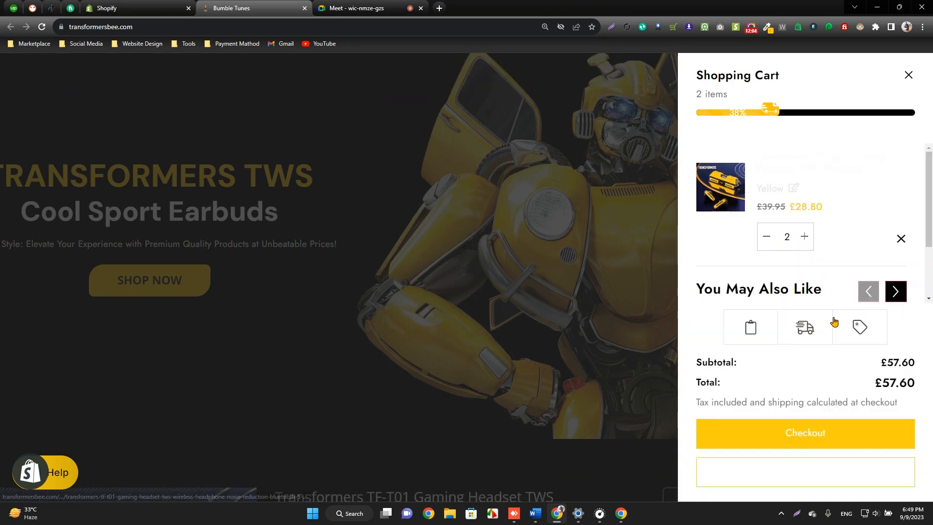
scroll(739, 416, down, 2)
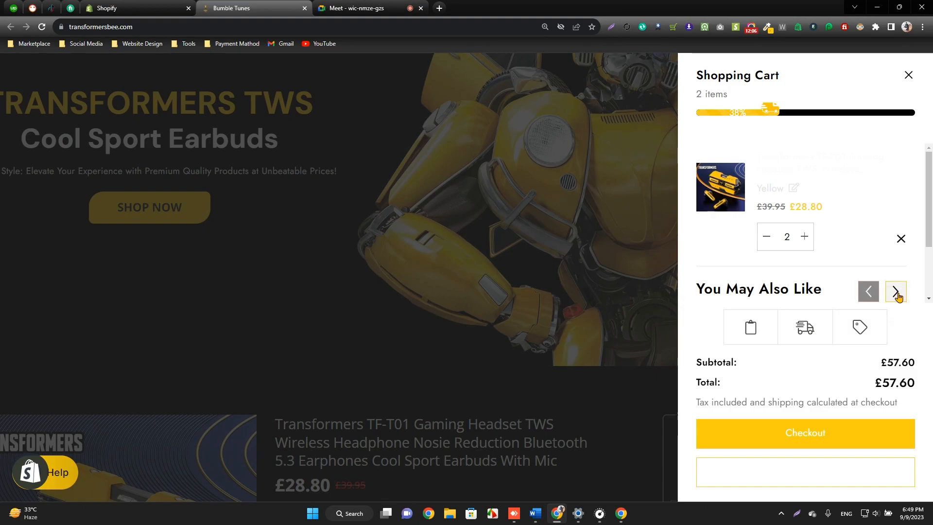
click(907, 76)
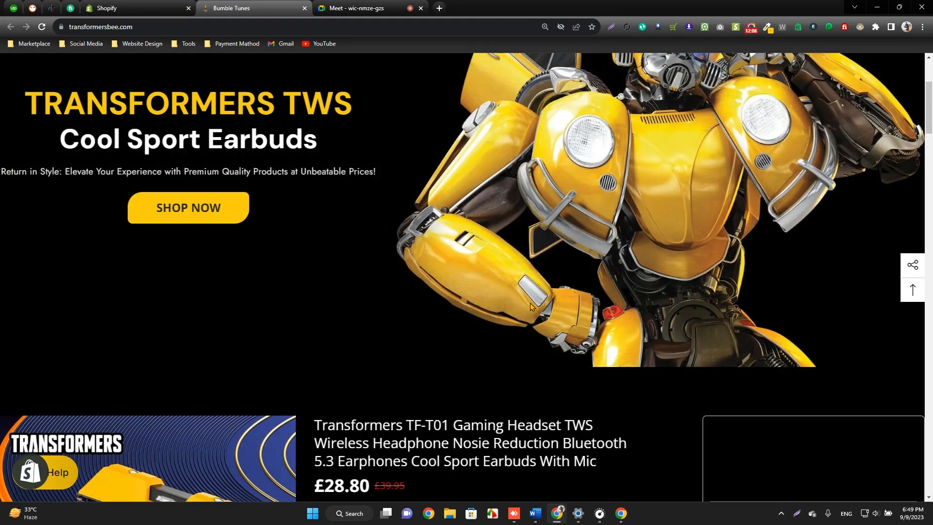
Step: Look through the home page once more from the hero banner to the promotional video
scroll(529, 306, down, 4)
scroll(530, 306, down, 20)
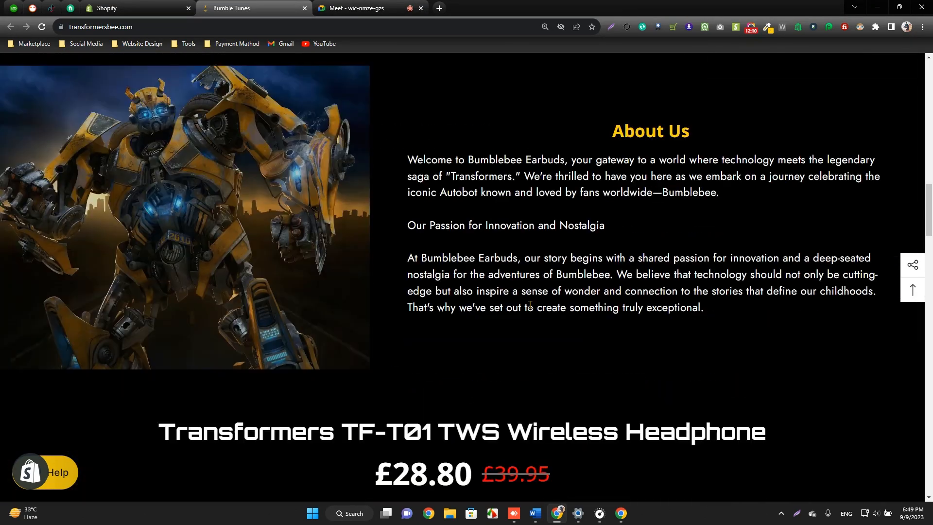
scroll(532, 305, down, 6)
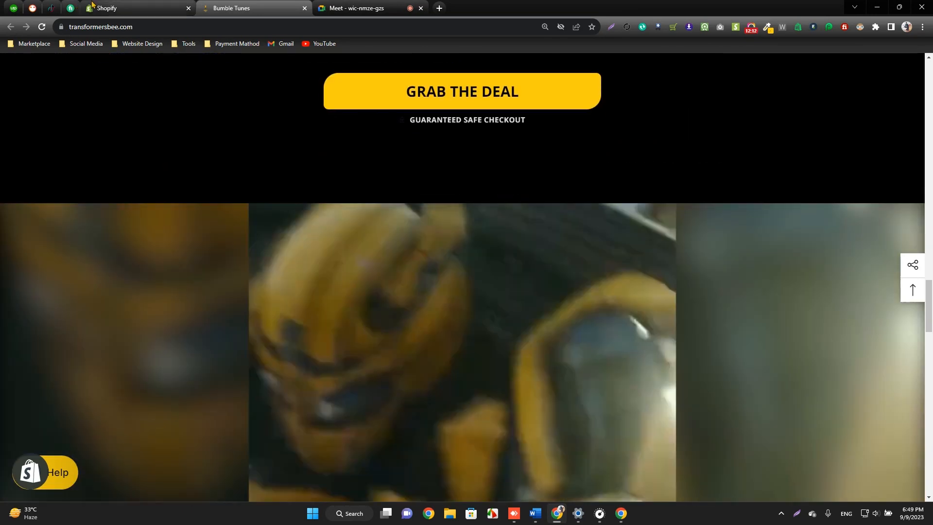
Step: In the Shopify admin, switch from Bumble Tunes to the Glory Fragrances store, and choose the WOW Technologies store
click(112, 7)
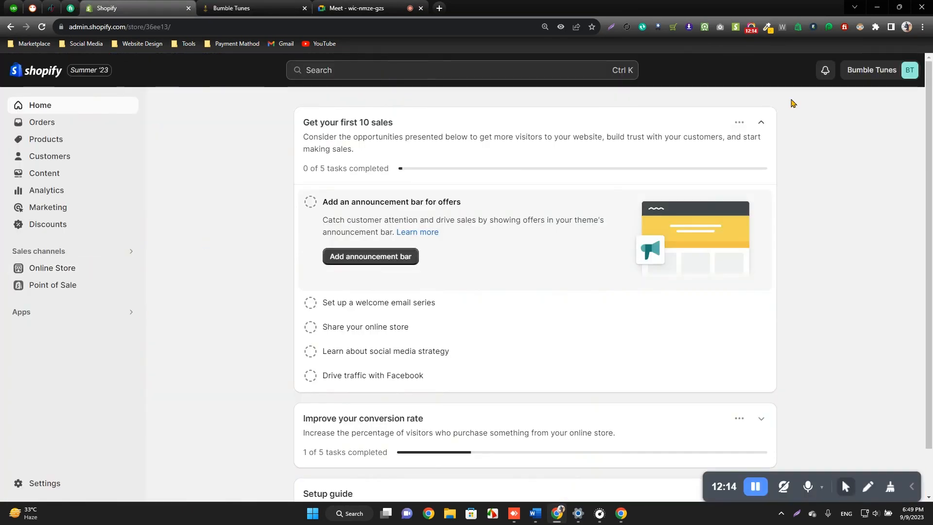
click(874, 74)
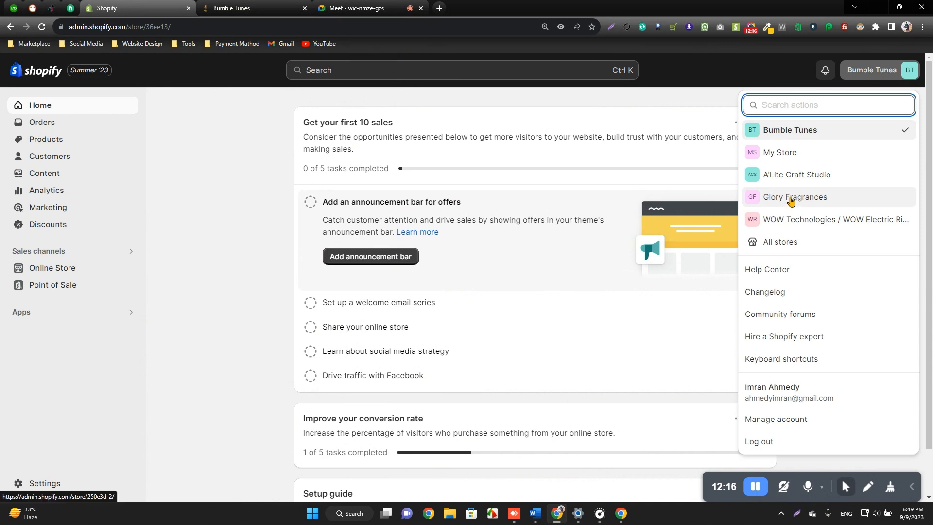
click(790, 199)
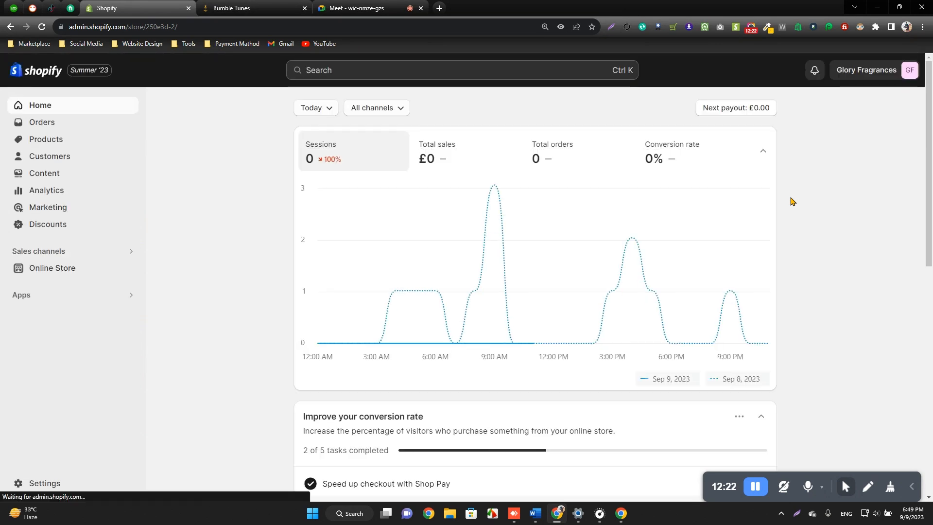
click(864, 77)
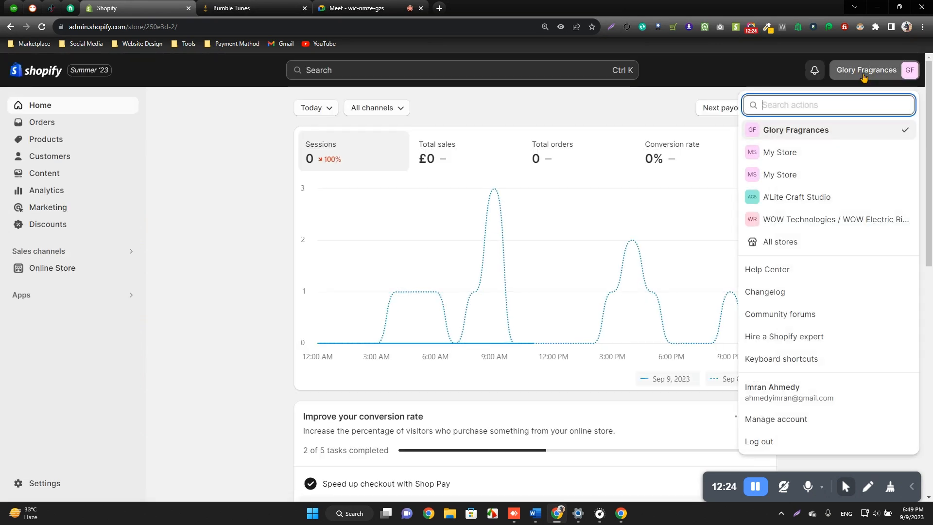
click(821, 225)
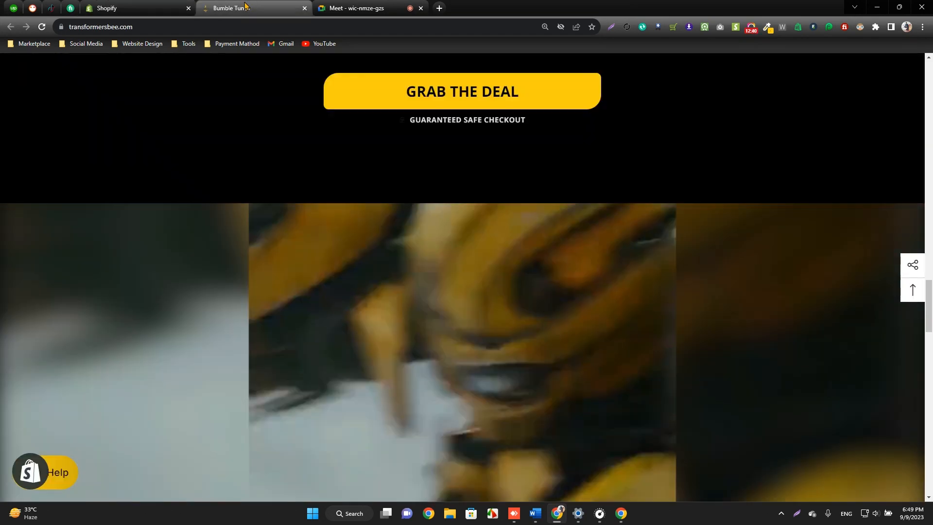
Step: Examine the Bumble Tunes home page from the hero banner through the featured earbuds product to the About Us section
scroll(705, 311, up, 20)
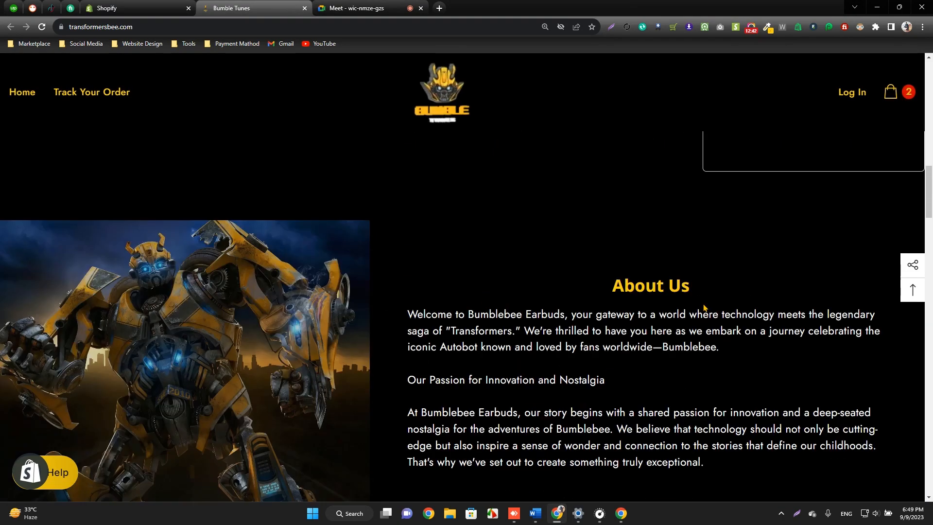
scroll(535, 268, up, 5)
scroll(339, 311, down, 5)
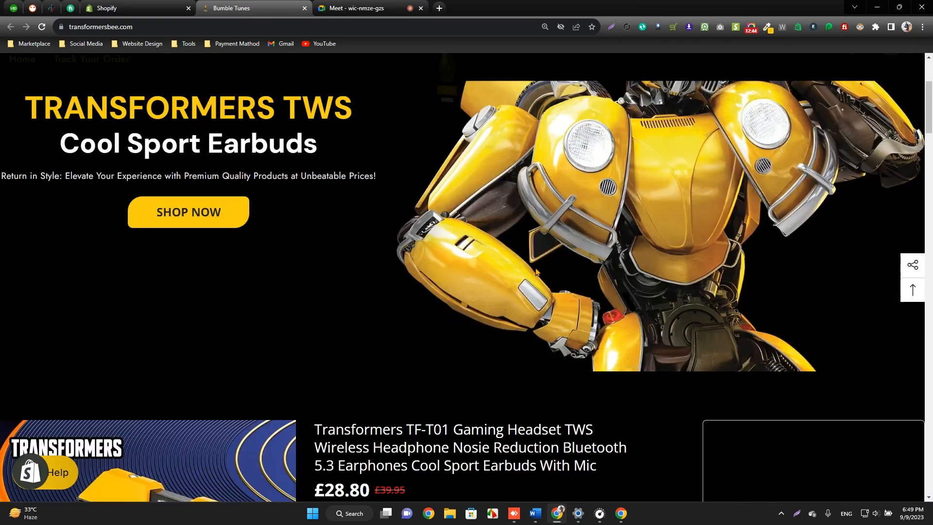
scroll(339, 311, down, 4)
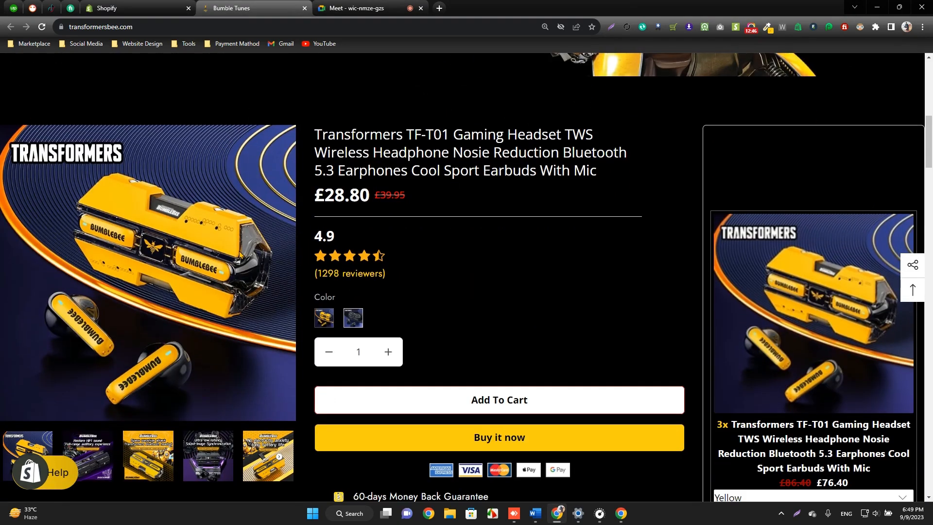
scroll(317, 302, down, 5)
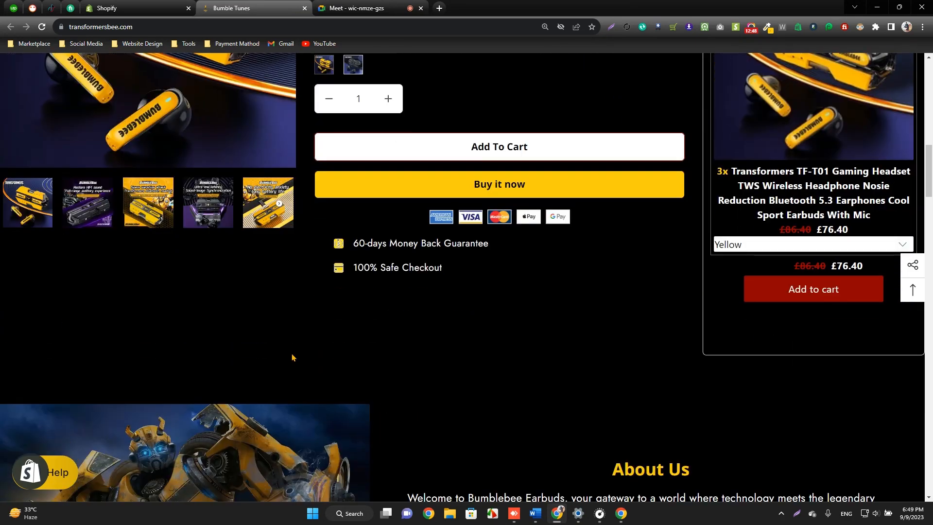
scroll(379, 291, down, 15)
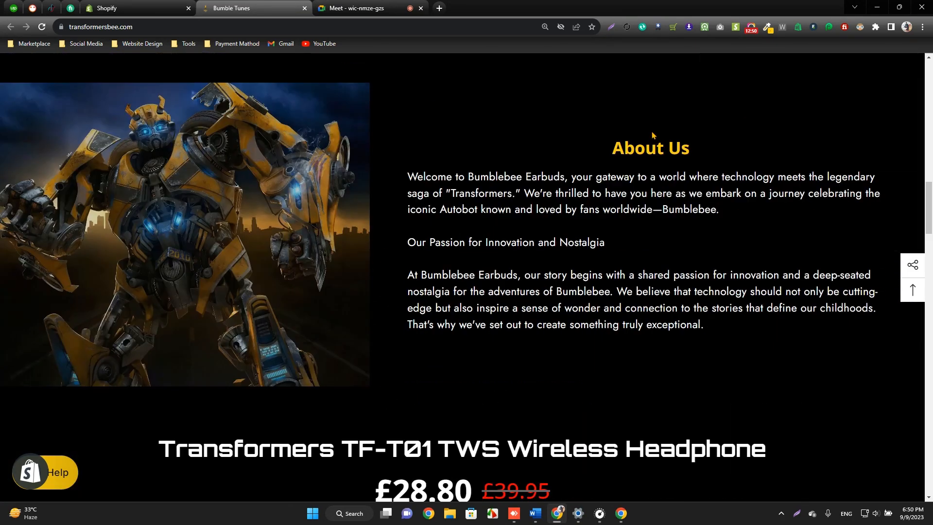
scroll(355, 271, down, 1)
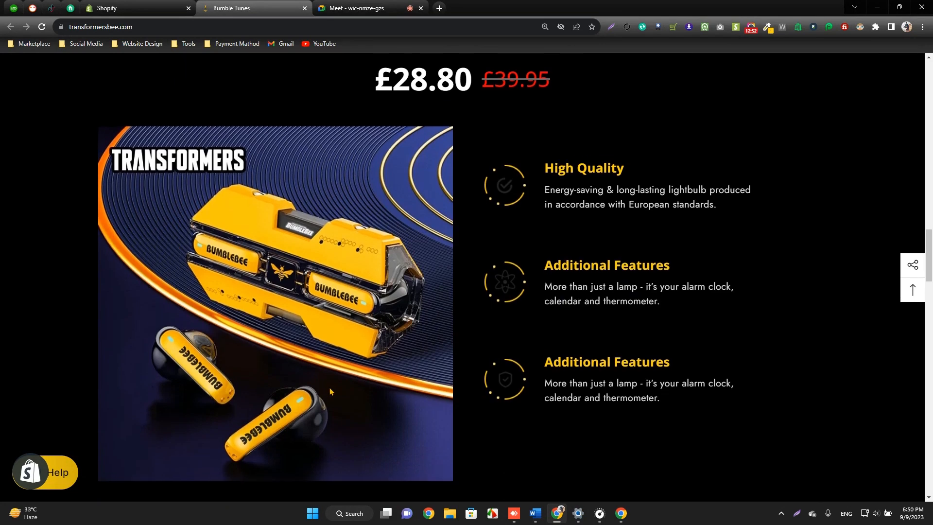
Step: Look over the product features, promotional video, Join Our Community, Commonly asked and footer sections of the Bumble Tunes page
scroll(532, 221, down, 10)
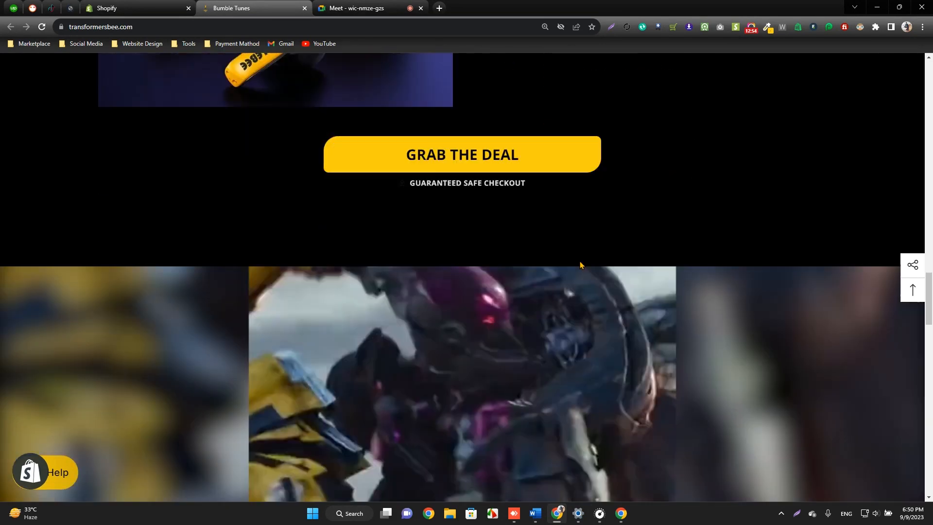
scroll(560, 290, down, 12)
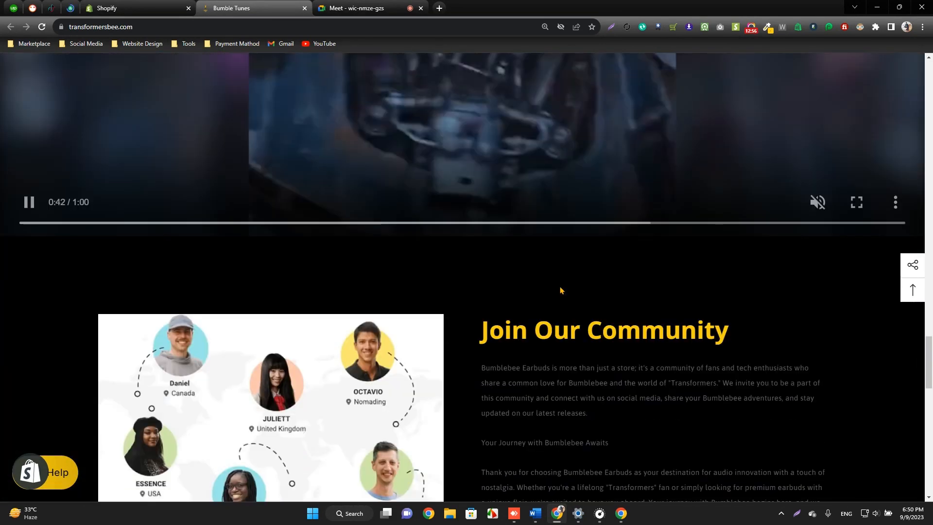
scroll(559, 291, down, 10)
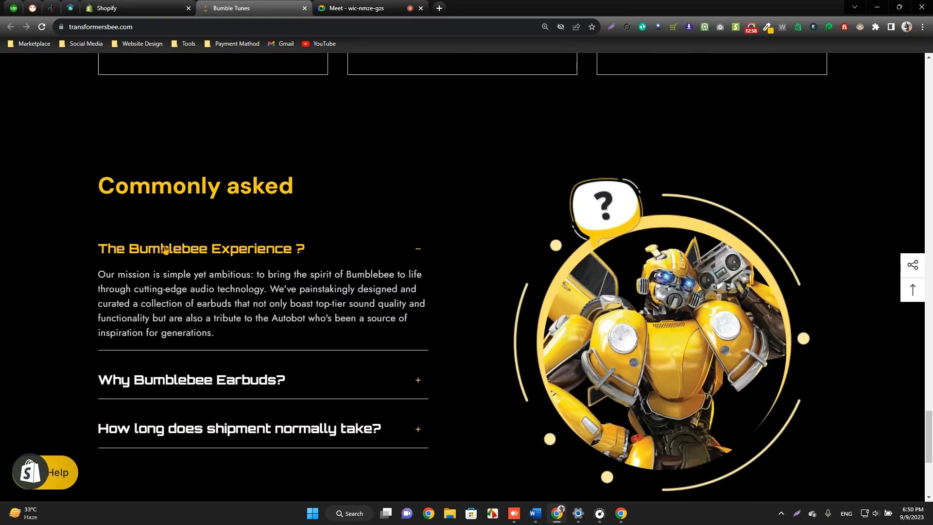
scroll(139, 214, down, 5)
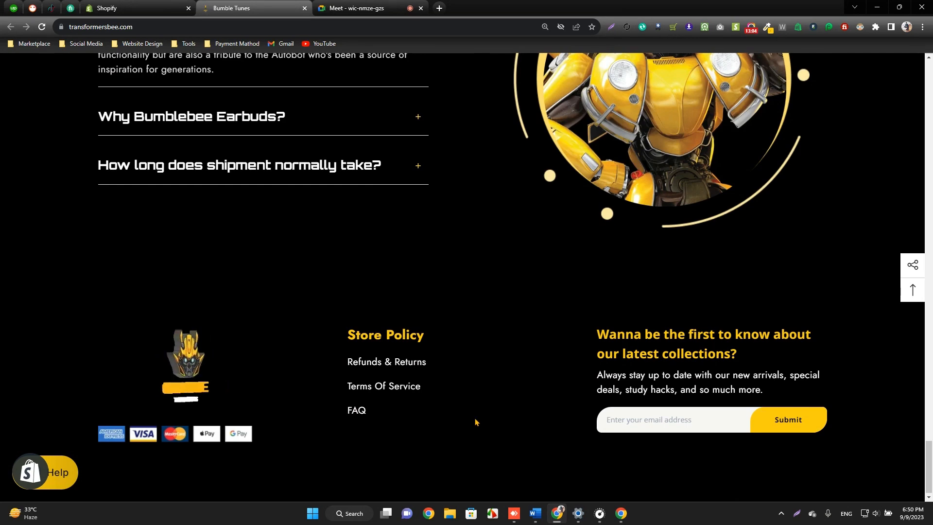
scroll(489, 374, up, 13)
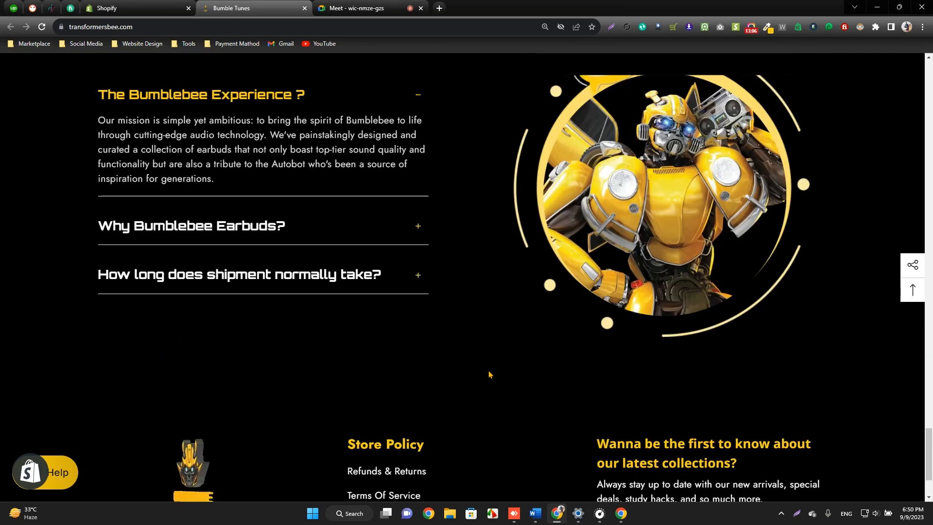
scroll(489, 374, up, 20)
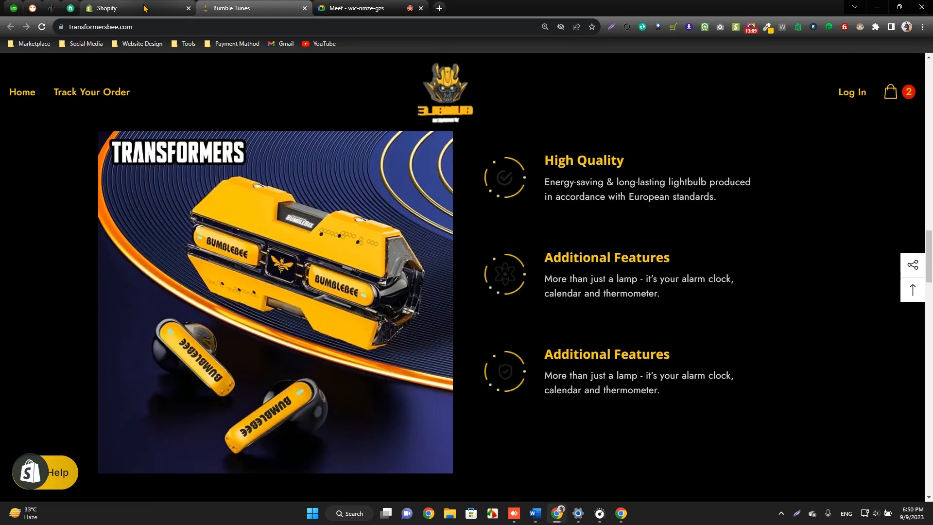
Step: Switch to the WOW Technologies store admin and open its current theme, Ella-5.1.0-sections-ready, in the theme editor
click(144, 8)
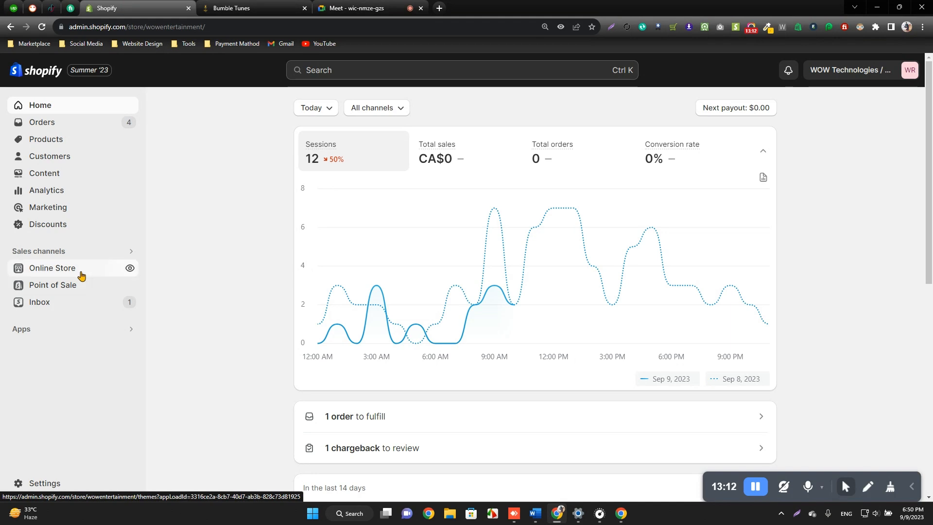
click(87, 277)
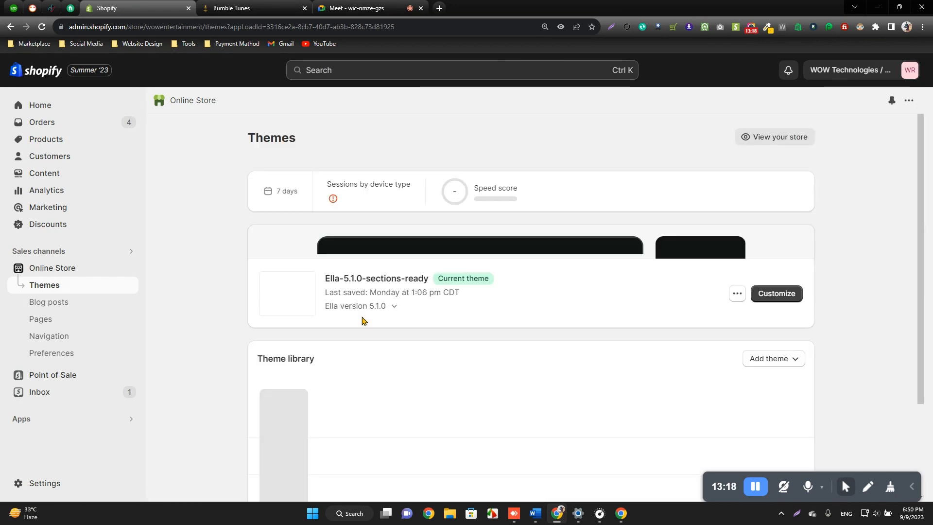
scroll(362, 309, down, 3)
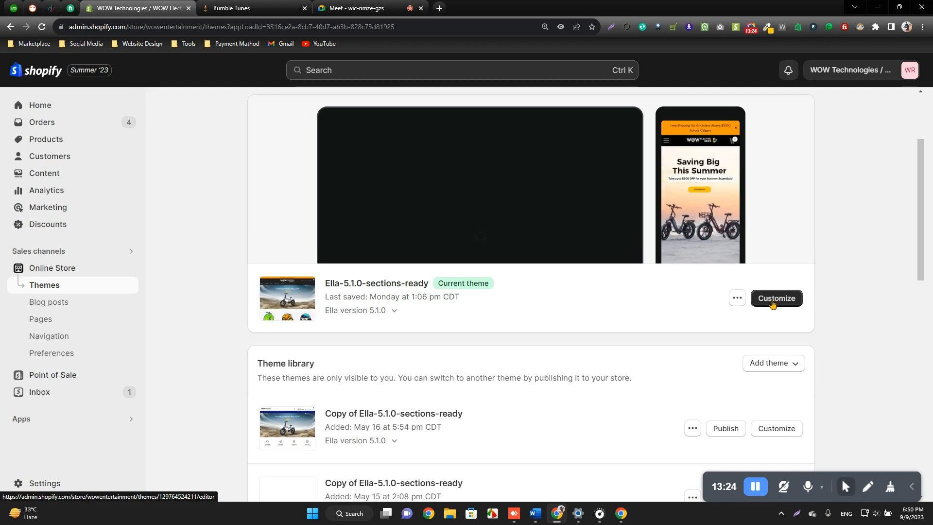
click(772, 301)
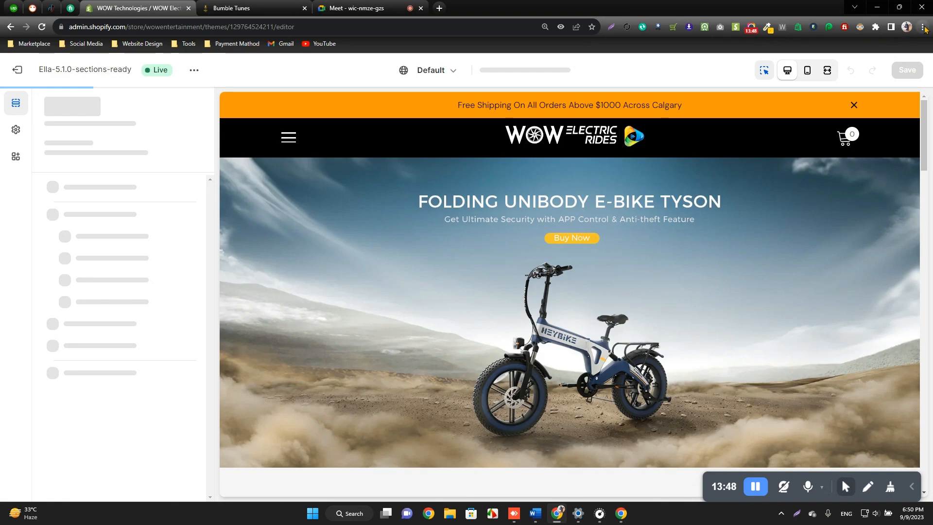
Step: Set the browser zoom to 125% for the theme editor
click(921, 27)
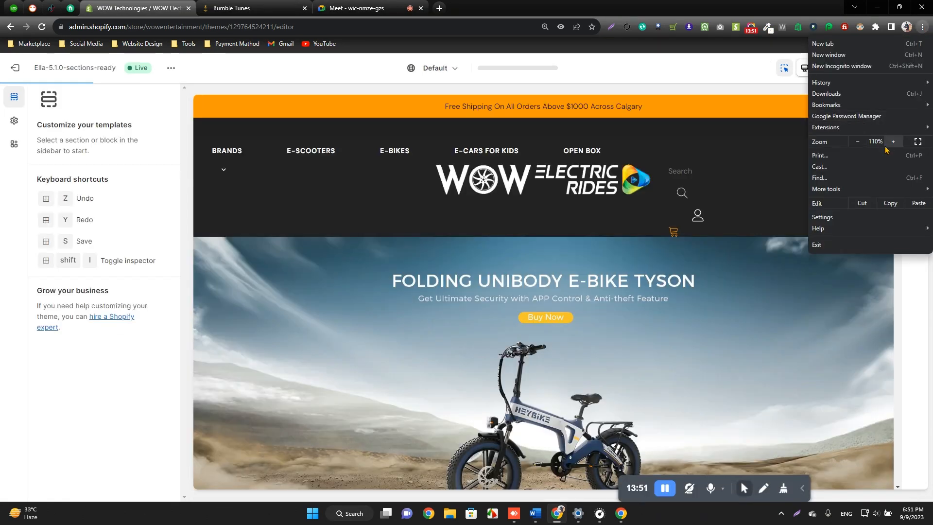
click(892, 141)
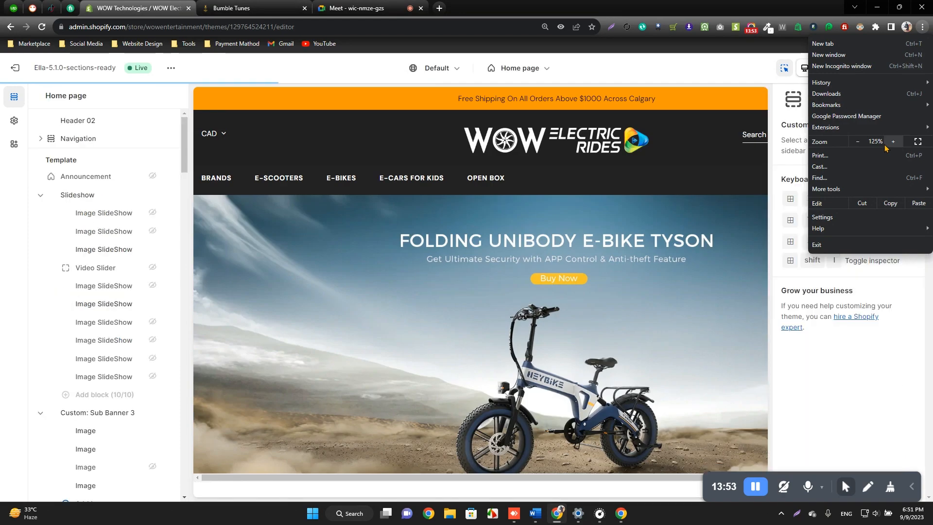
click(21, 318)
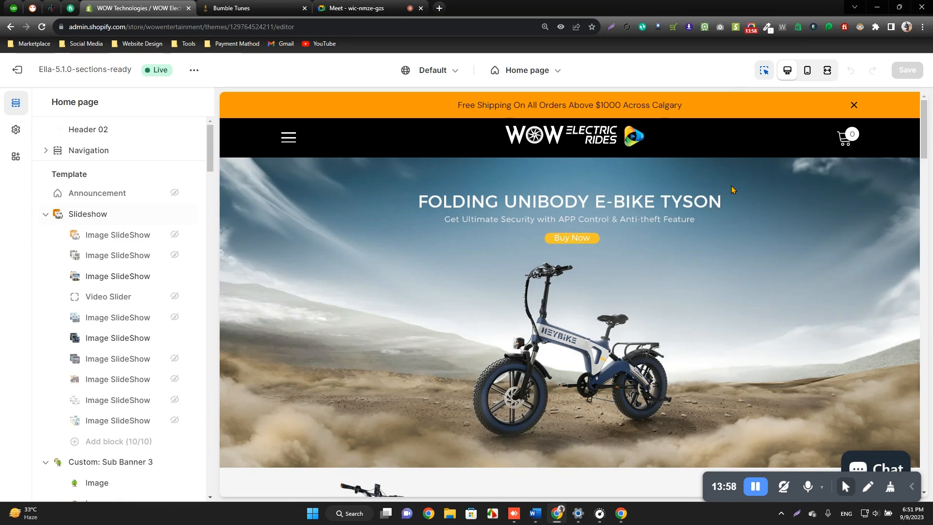
Step: Examine the WOW Electric Rides home page preview from the slideshow down to the Shop By Vendors section
scroll(442, 252, down, 5)
scroll(471, 252, up, 5)
scroll(527, 236, down, 5)
scroll(540, 233, down, 10)
scroll(541, 233, up, 6)
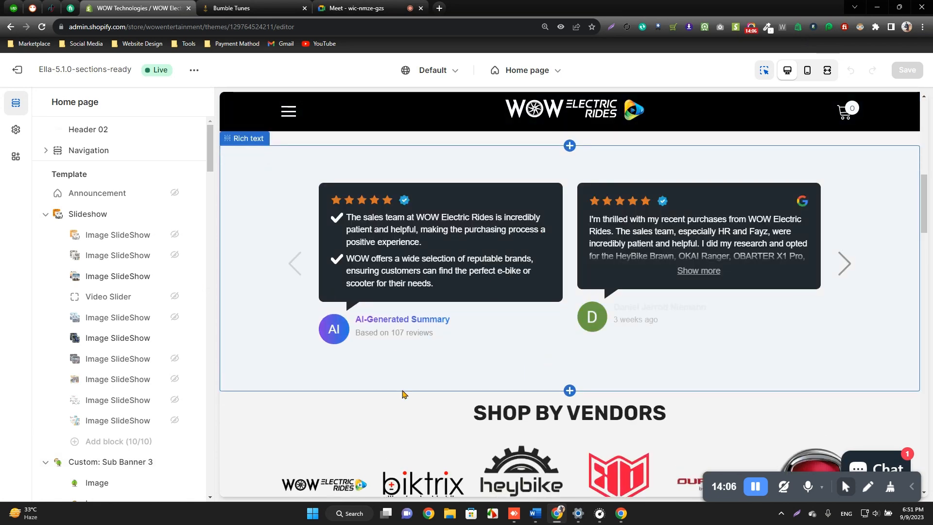
scroll(599, 277, down, 3)
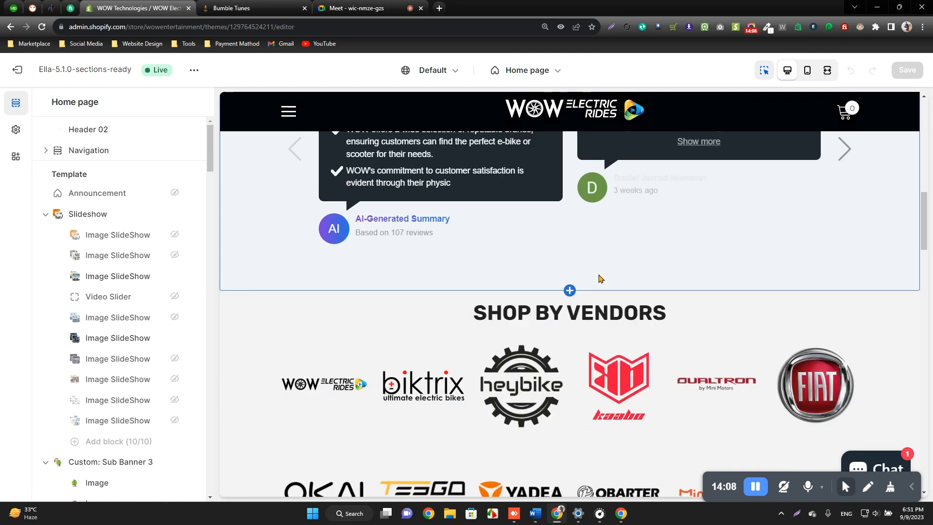
Step: Open the settings of the Rich text section that holds the customer reviews, and return to the home page section list
scroll(558, 269, up, 3)
scroll(503, 309, up, 5)
scroll(231, 304, down, 2)
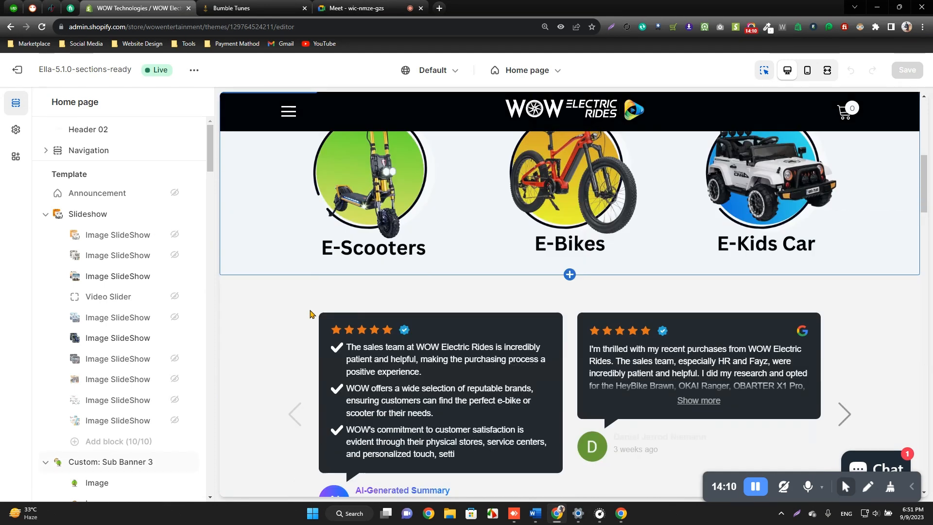
click(232, 304)
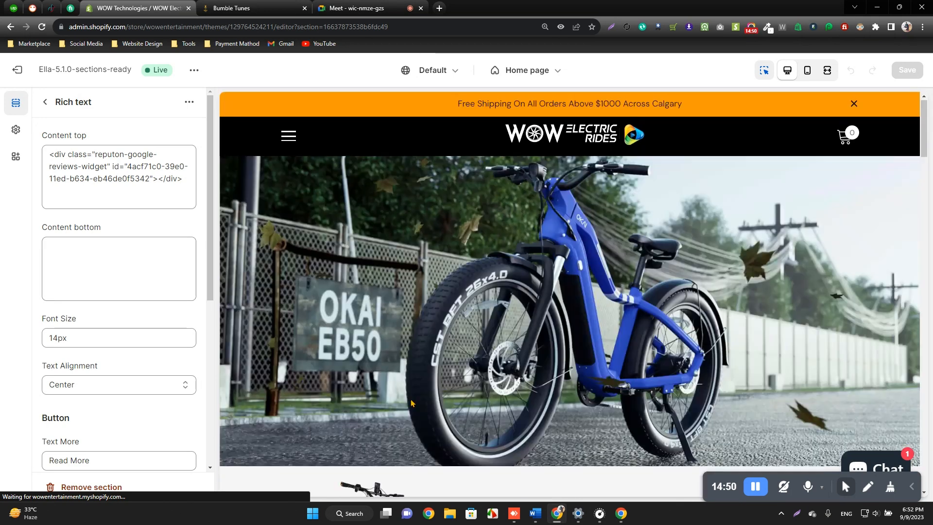
click(45, 102)
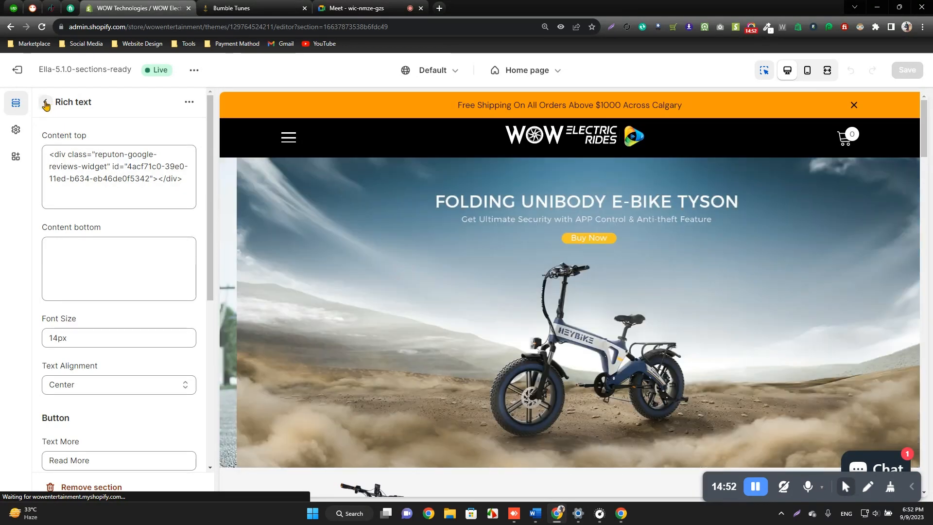
Step: Reduce the browser zoom to 100% so that the preview uses its wider desktop layout
click(923, 28)
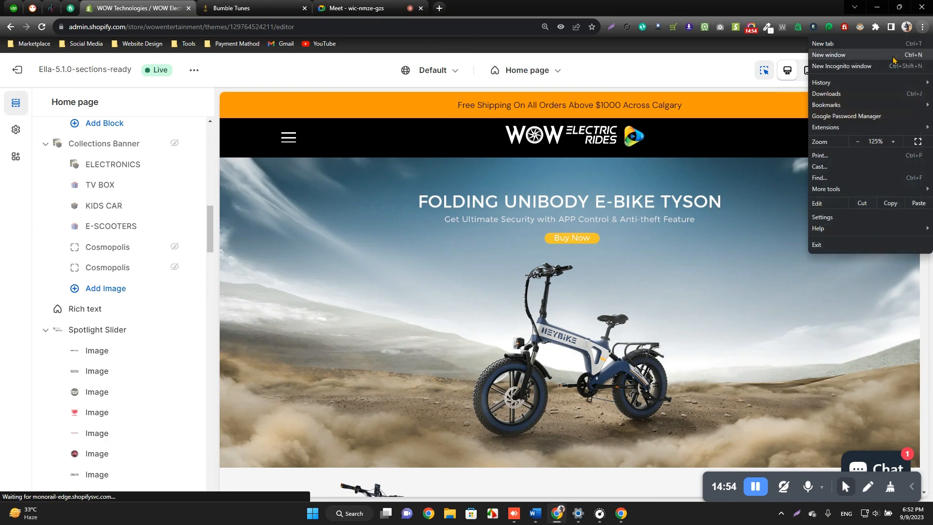
click(858, 142)
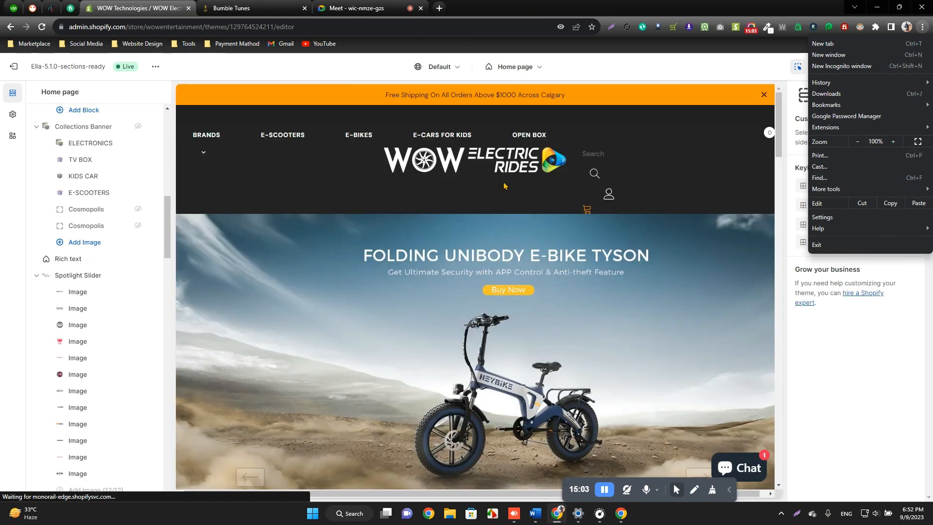
click(583, 186)
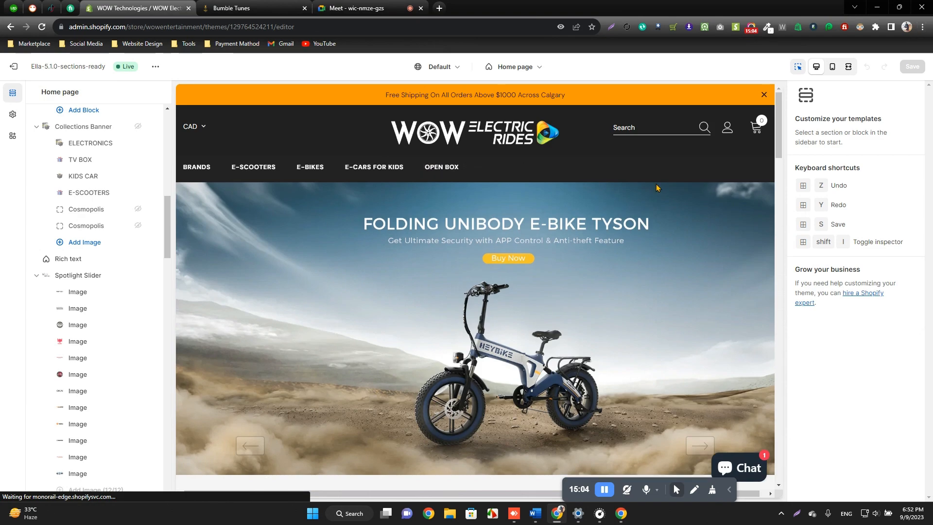
Step: Look over the header and slideshow in the preview, and expand the Navigation section to view its blocks before collapsing it
scroll(573, 230, down, 6)
scroll(538, 232, up, 6)
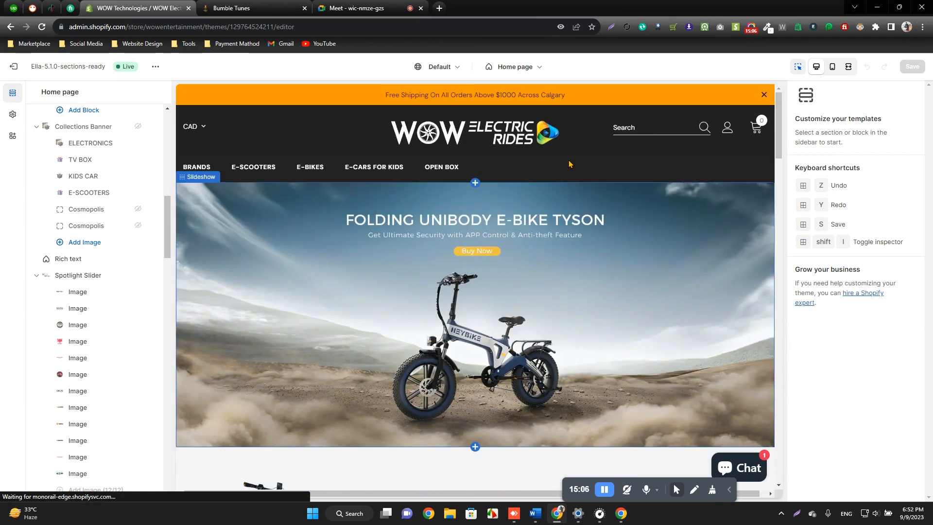
scroll(77, 216, up, 10)
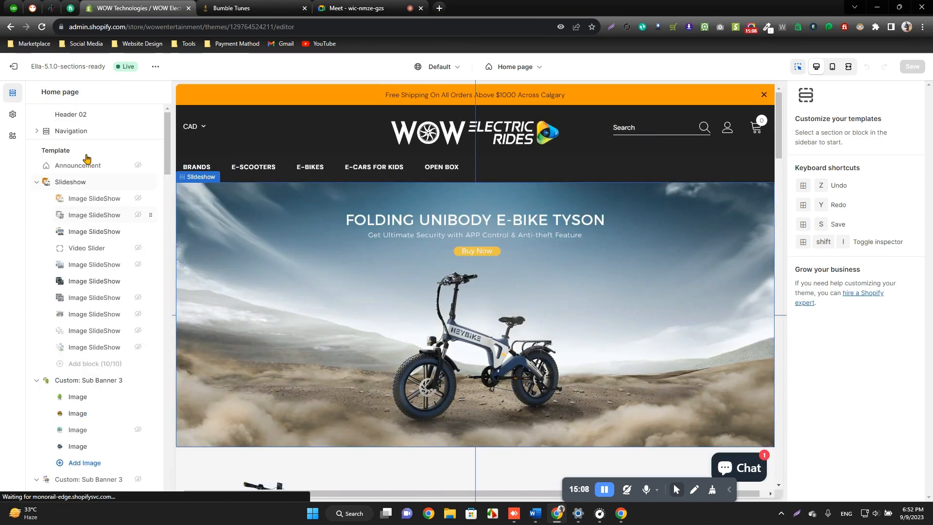
click(36, 132)
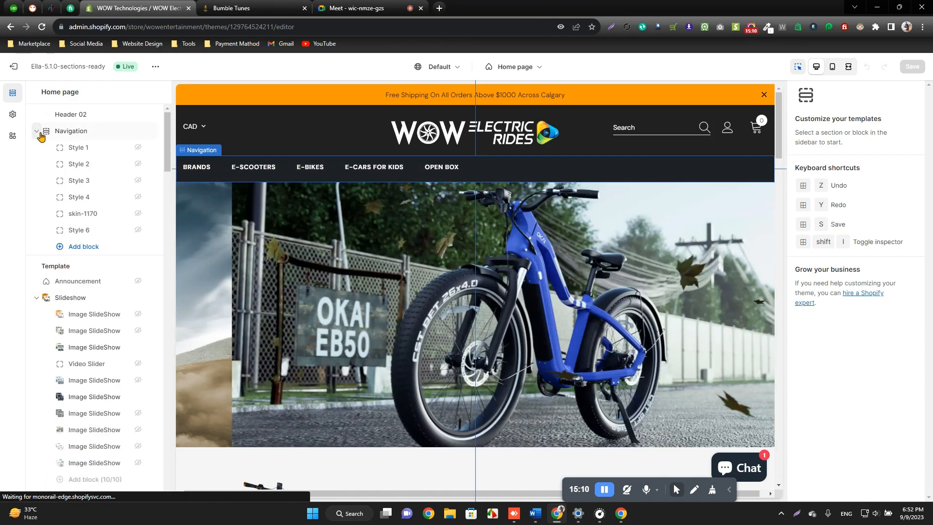
click(36, 131)
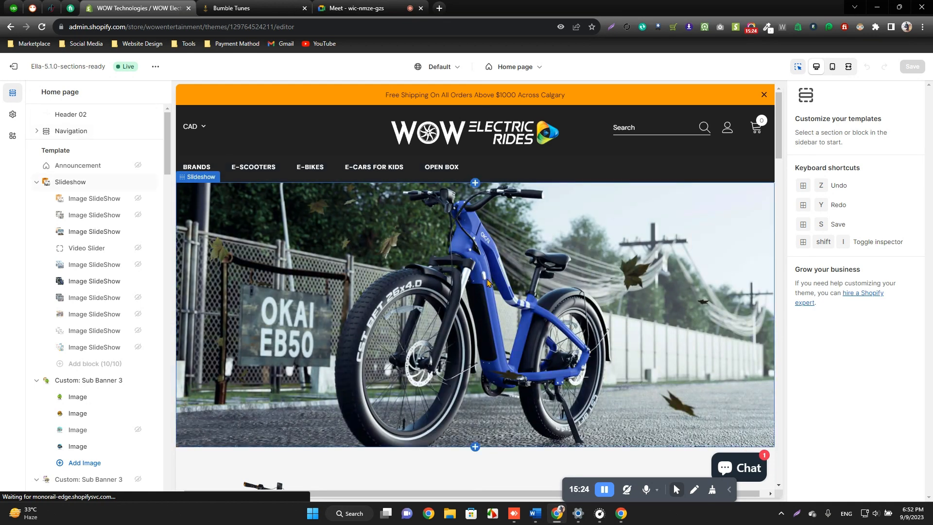
Step: Review the preview down to its lower sections and back to the header, and compare it with the Navigation and template blocks
scroll(486, 286, down, 15)
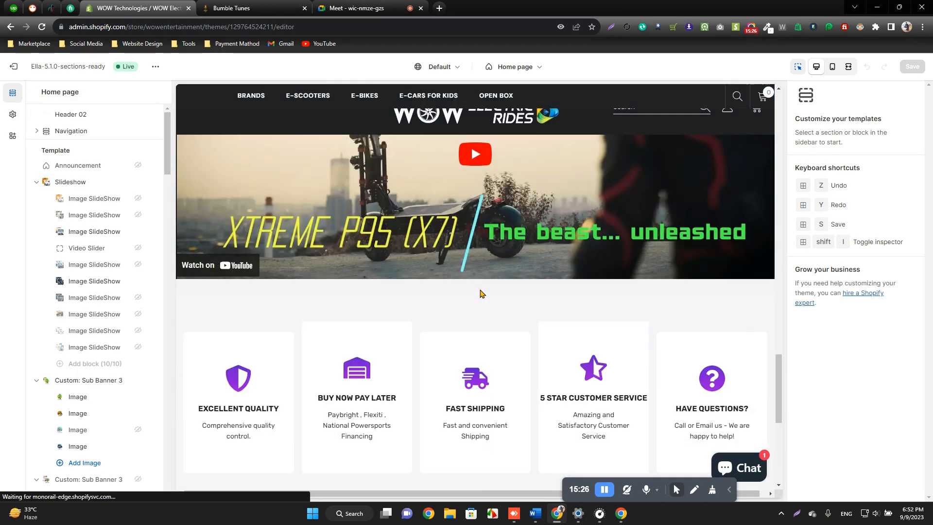
scroll(481, 293, down, 10)
scroll(482, 298, up, 20)
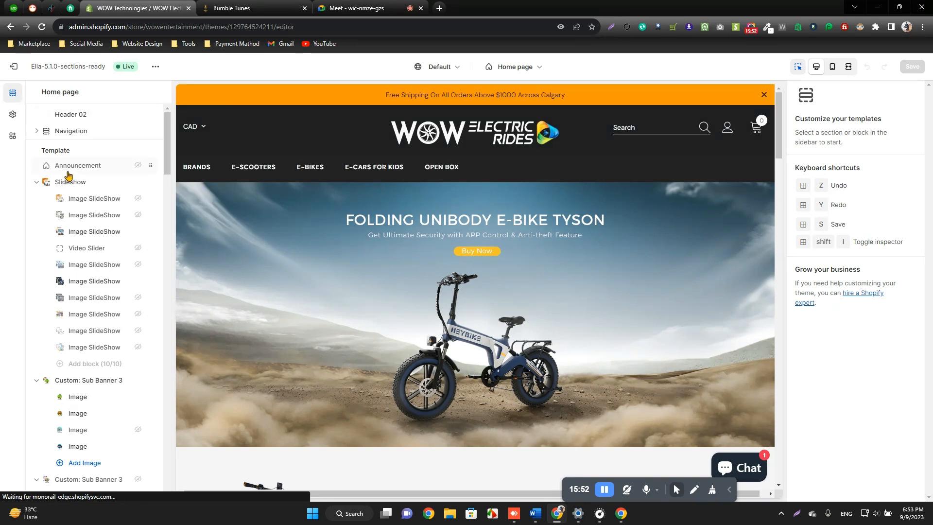
click(35, 133)
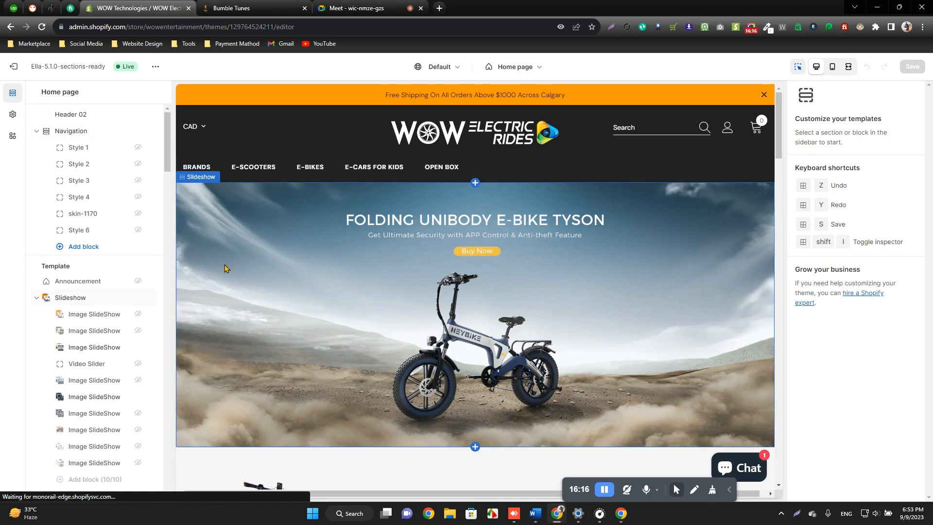
scroll(81, 248, down, 3)
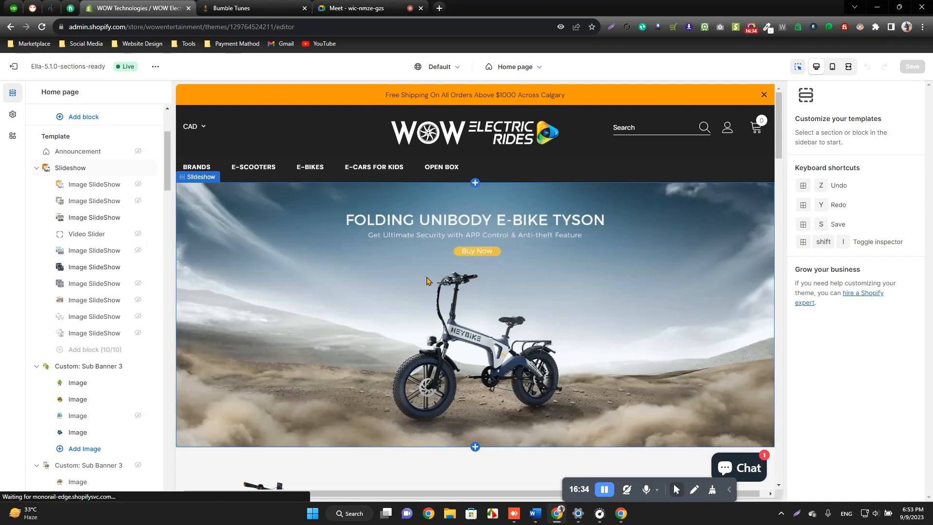
Step: Select the Slideshow section and open the settings of its Image SlideShow block that uses the New_Tyson1 image
click(480, 253)
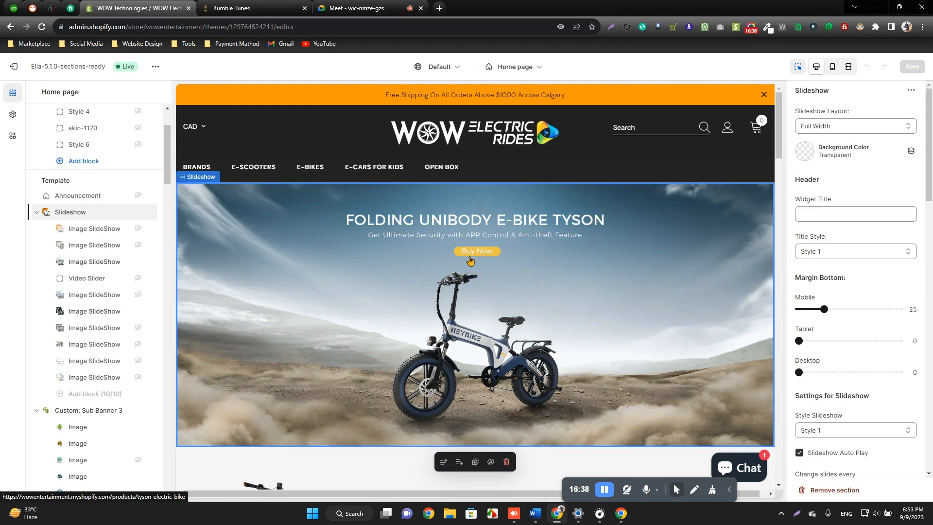
click(103, 263)
click(749, 257)
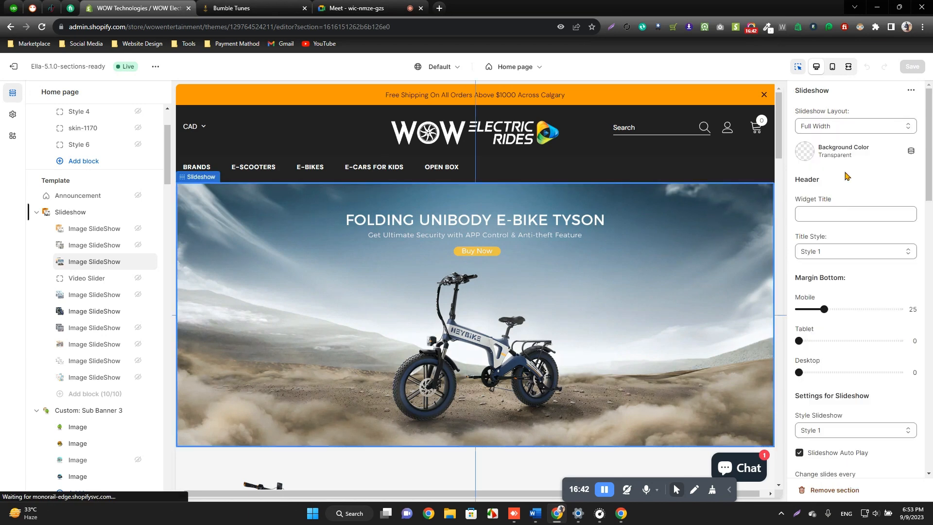
click(82, 269)
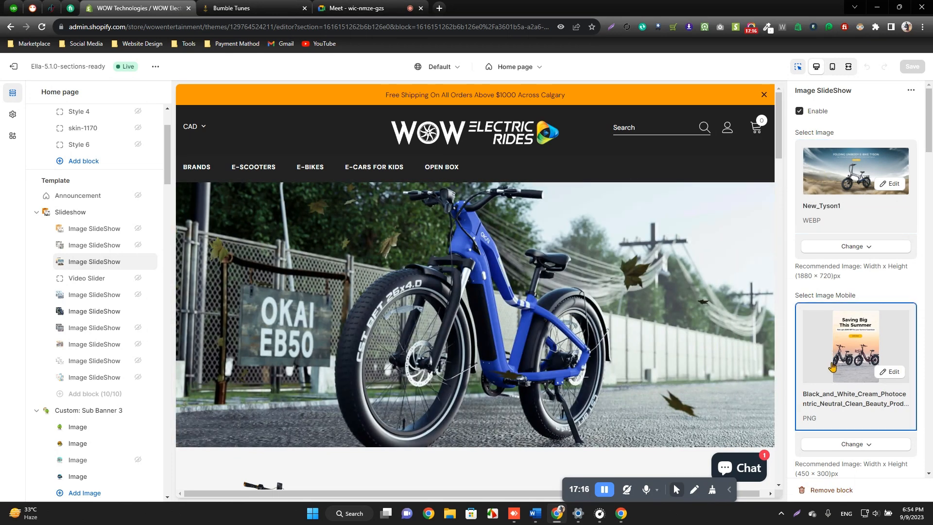
Step: Review the slide block's settings from the mobile image and layout through the heading, sub heading and description options
scroll(833, 364, down, 3)
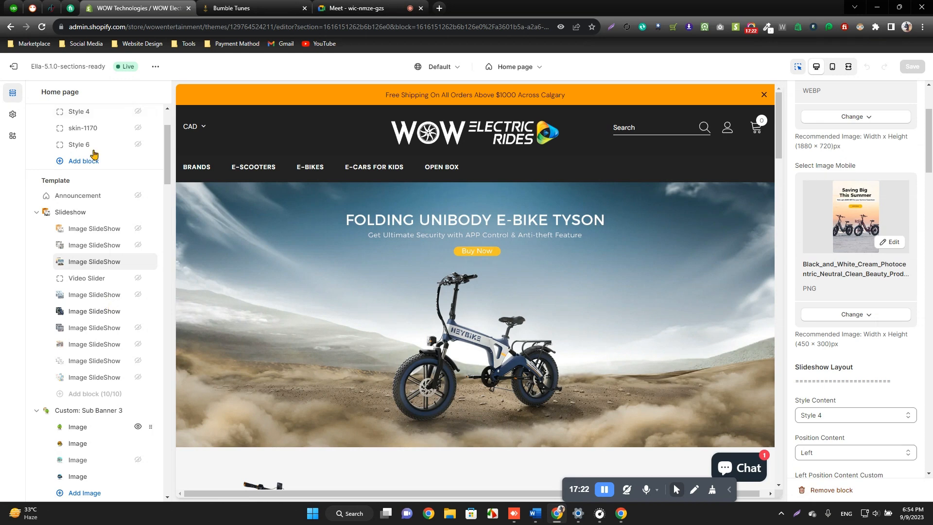
scroll(843, 255, down, 10)
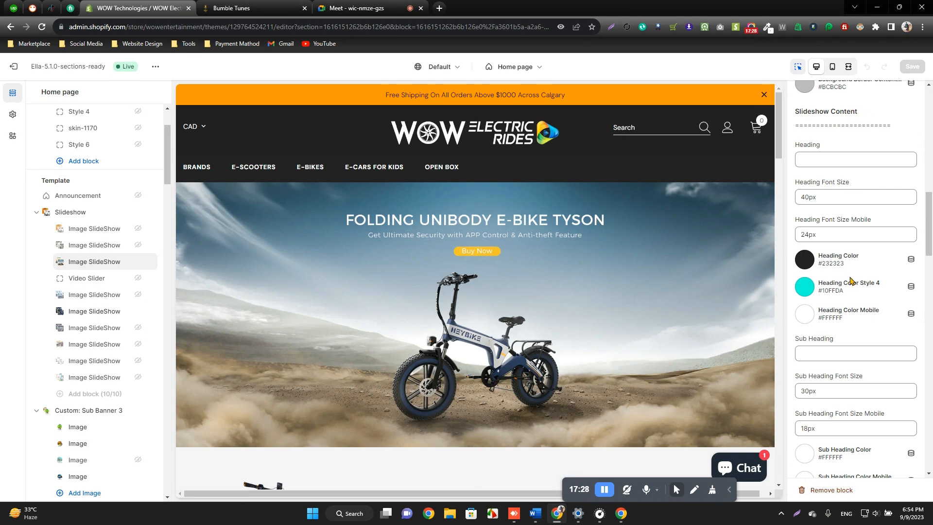
scroll(860, 195, down, 5)
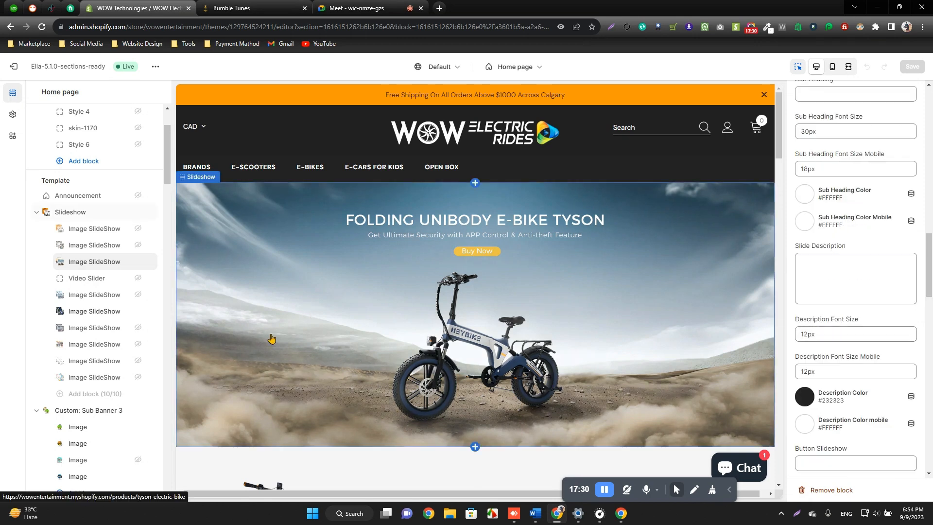
Step: Return to the Slideshow section, select the Custom: Sub Banner 3 section below it, and compare both in the preview
click(61, 217)
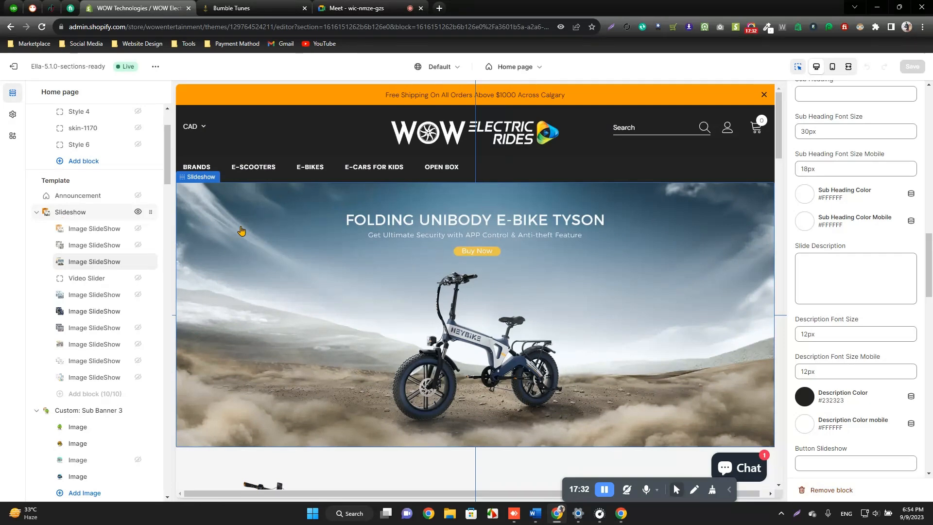
scroll(670, 301, down, 4)
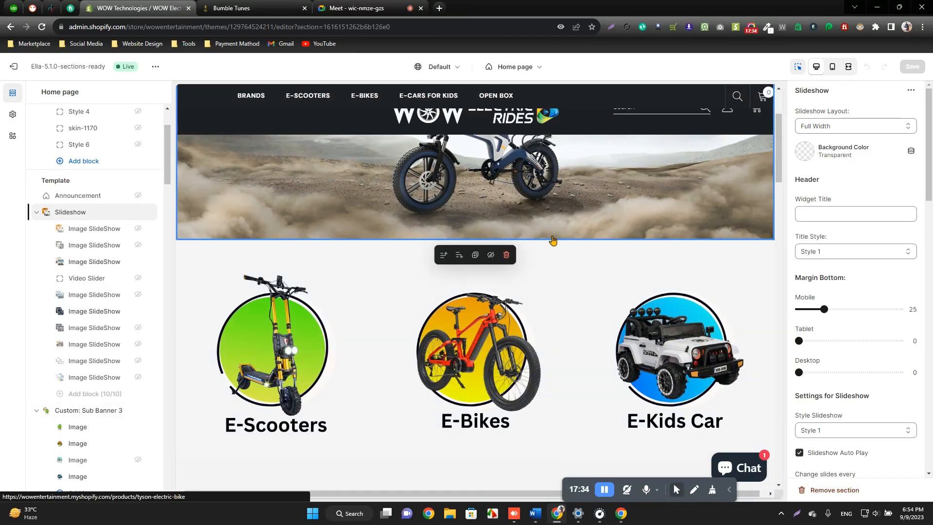
click(355, 279)
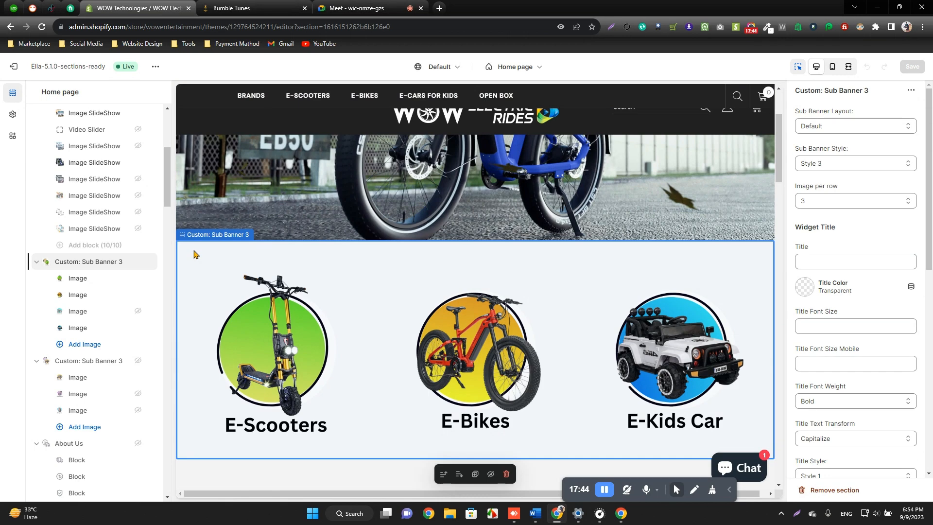
scroll(308, 264, up, 5)
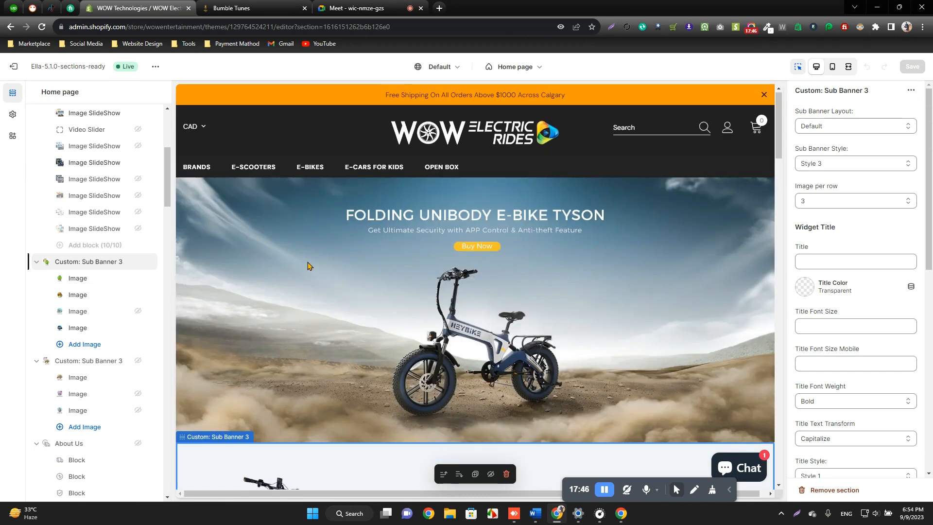
scroll(340, 267, down, 5)
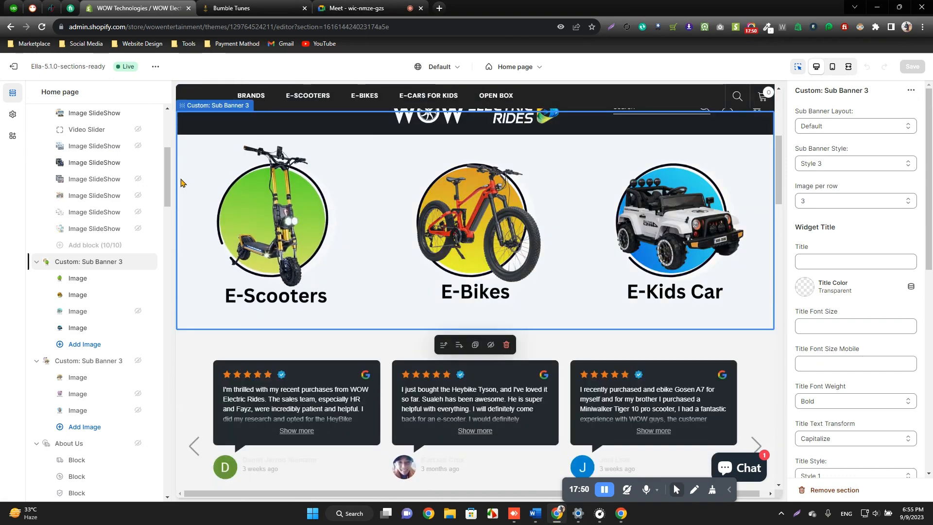
Step: Open the Tron Bike Usa website, tronbikesusa.com, in a new browser tab
click(440, 8)
click(134, 27)
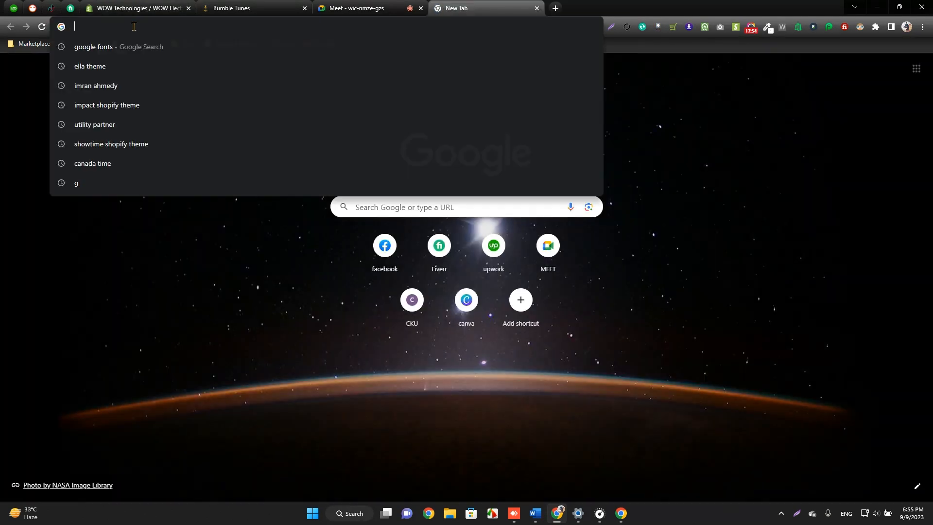
text(t)
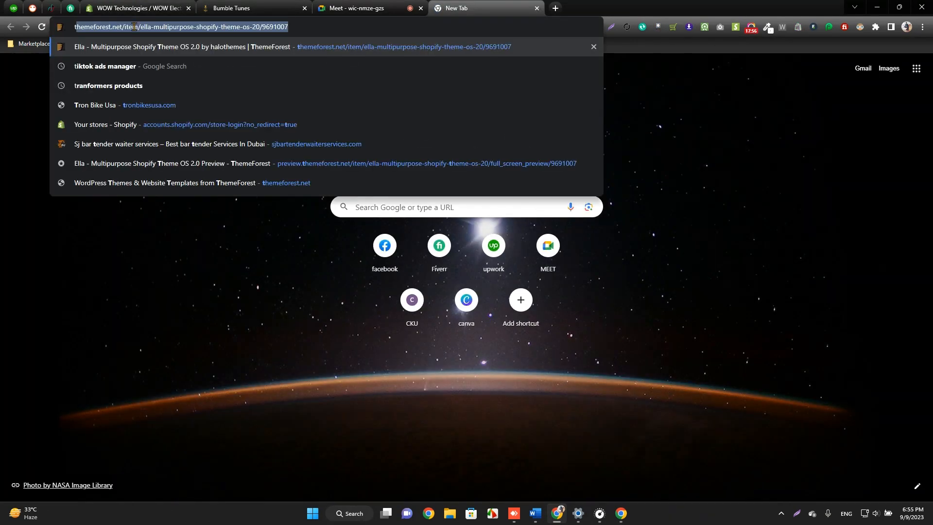
click(118, 112)
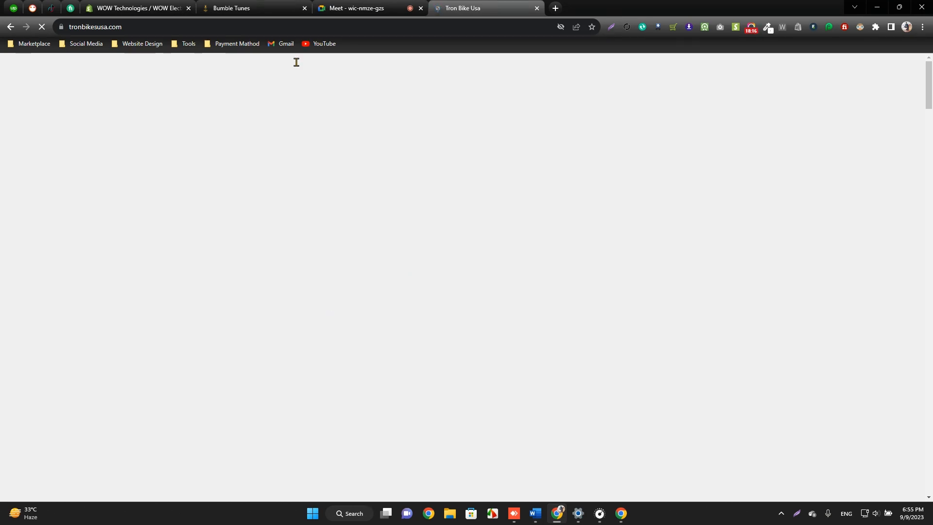
Step: Return to the WOW Technologies theme editor and compare the slideshow, category banners and customer reviews in the preview
click(139, 8)
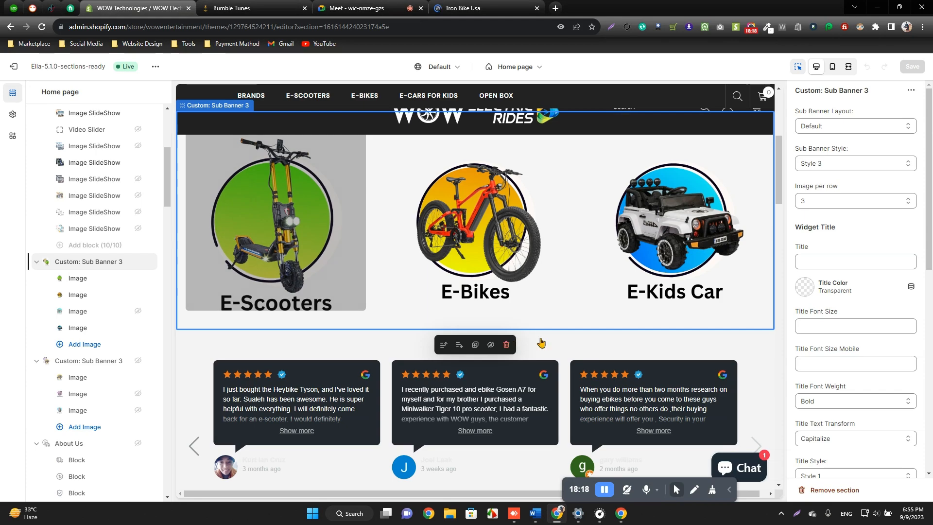
scroll(534, 340, down, 3)
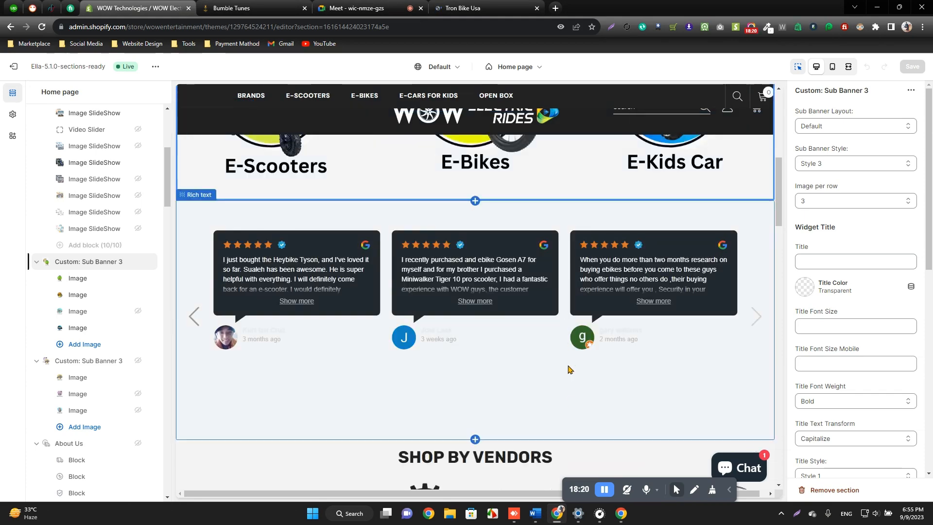
scroll(572, 405, up, 10)
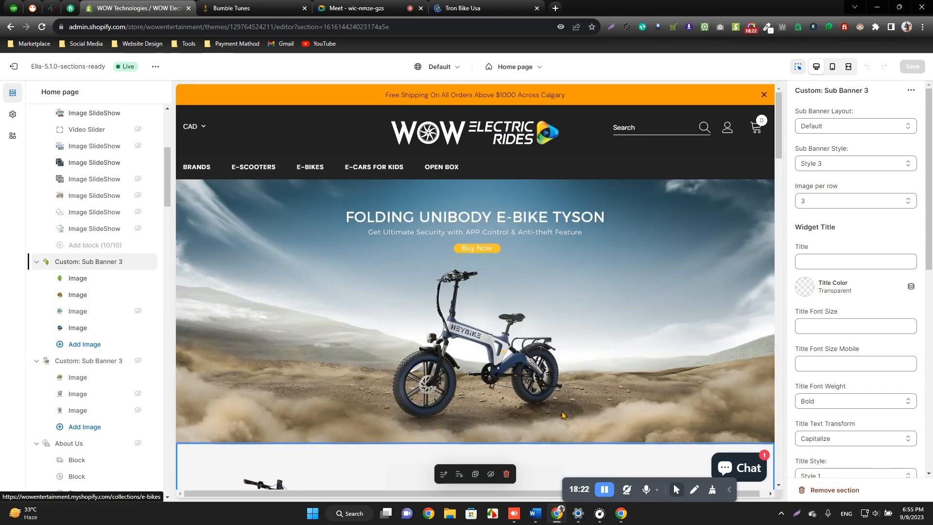
scroll(570, 414, down, 5)
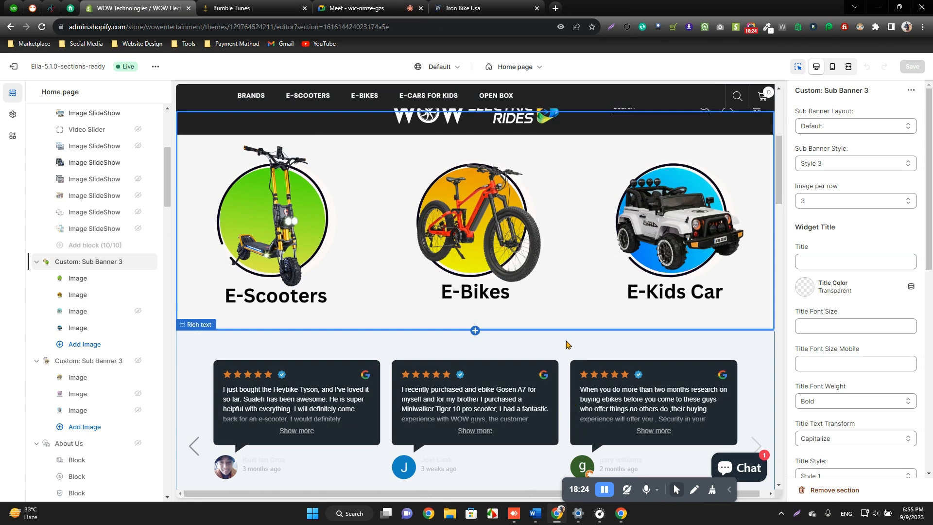
scroll(564, 321, up, 5)
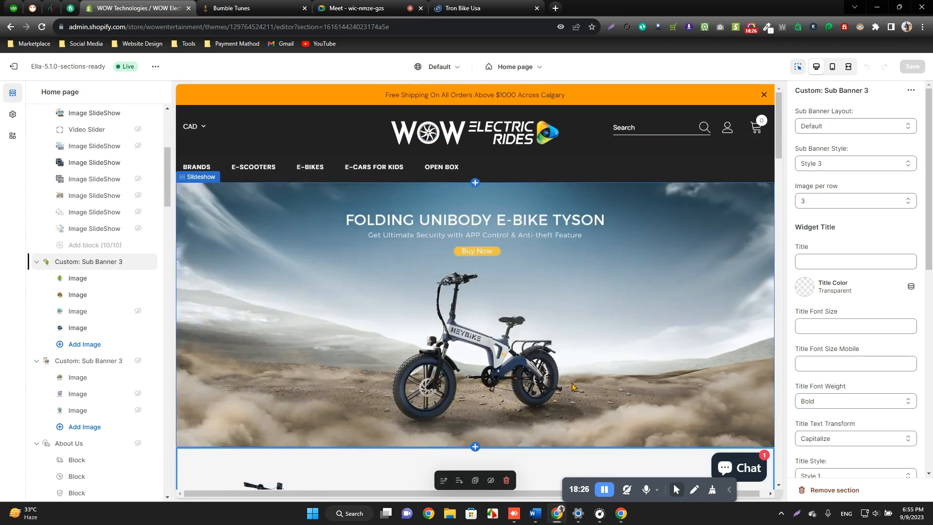
scroll(548, 313, down, 5)
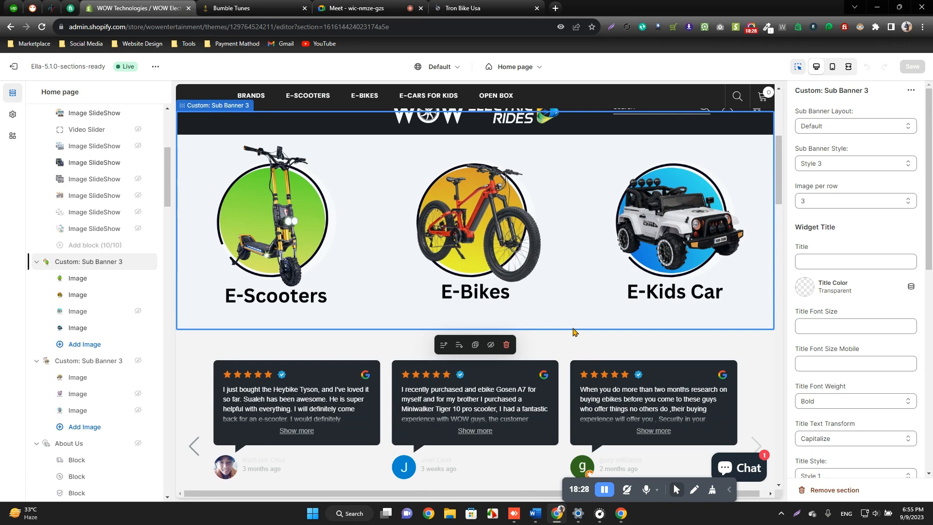
Step: Check the Tron Bike Usa page, and return to the theme editor to examine the E-Scooters, E-Bikes and E-Kids Car banners
click(486, 8)
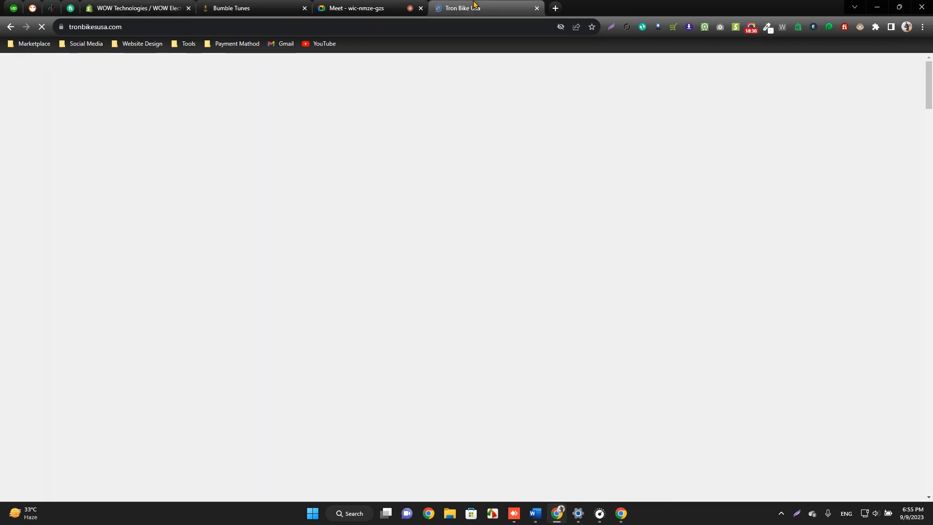
click(135, 5)
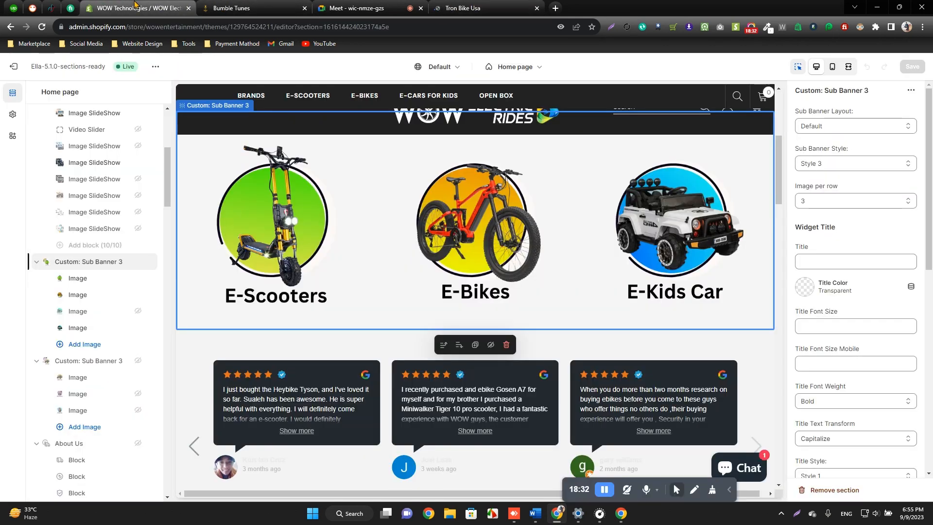
scroll(602, 313, down, 3)
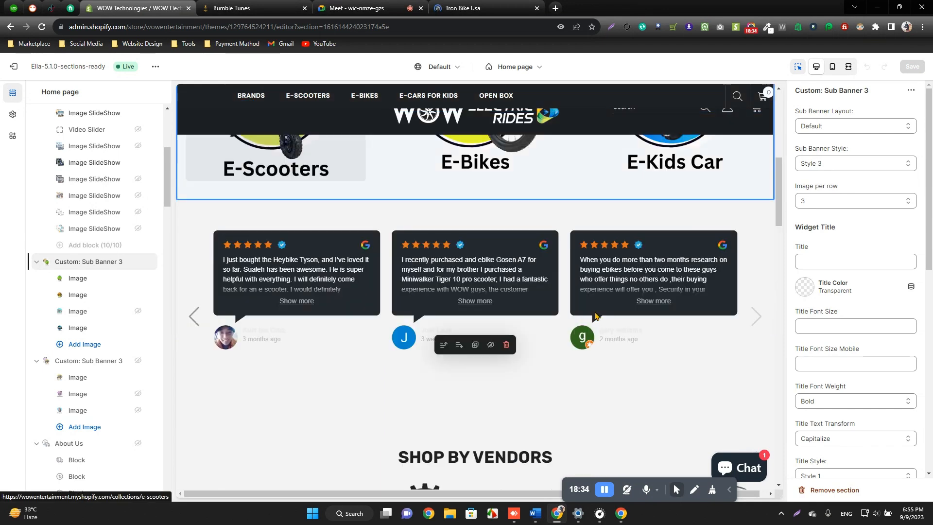
scroll(597, 311, up, 6)
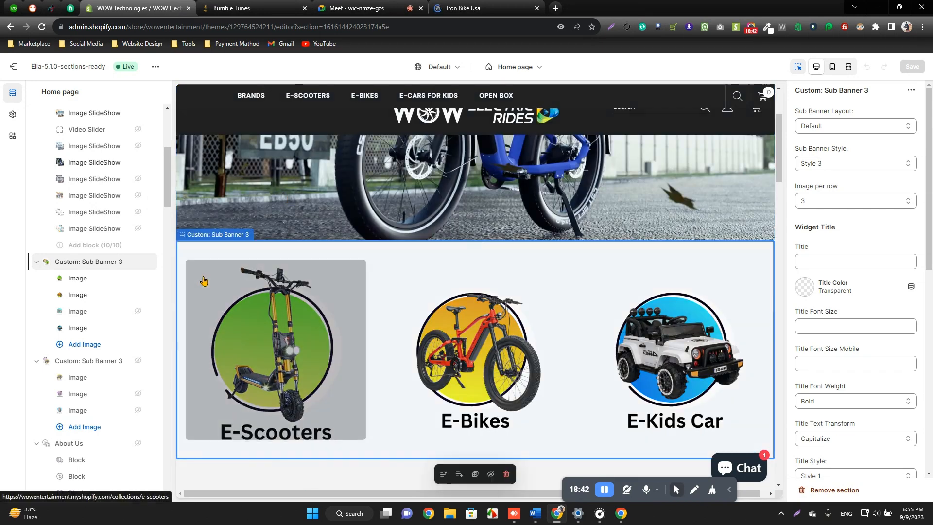
scroll(194, 263, down, 3)
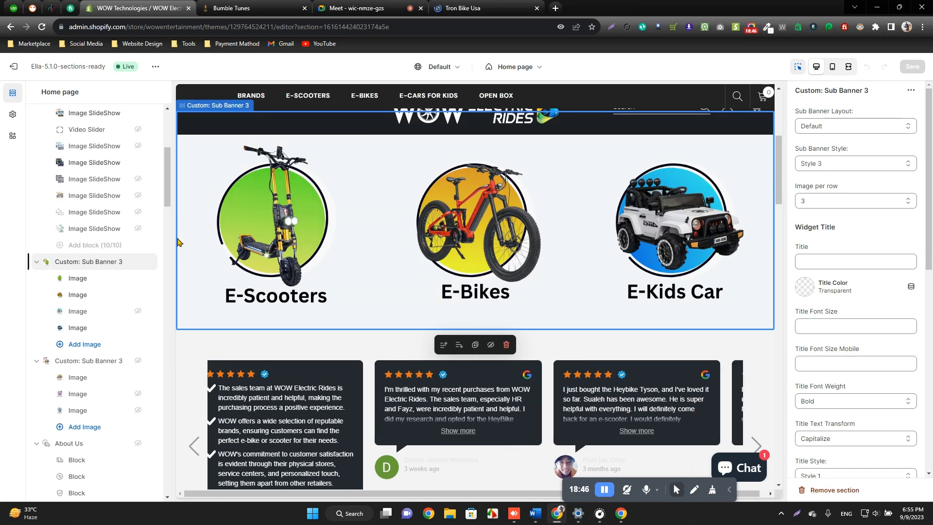
scroll(181, 265, up, 3)
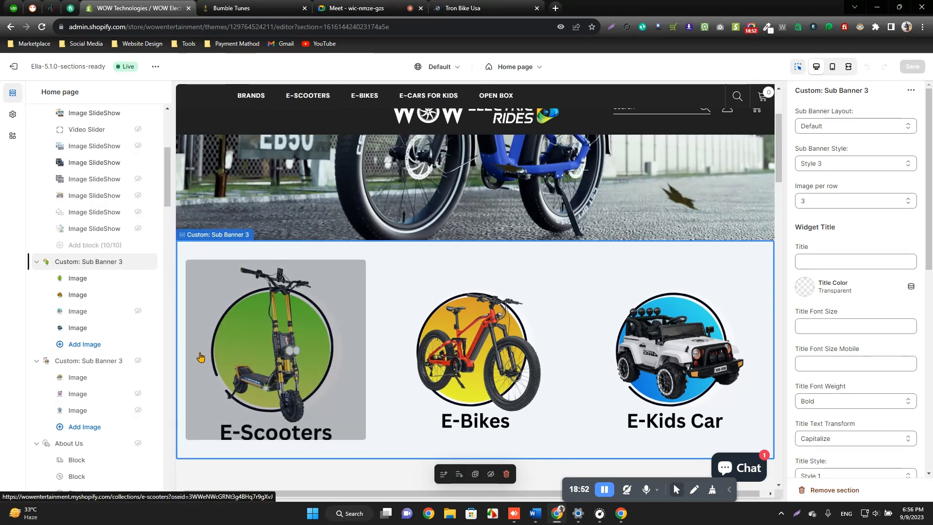
Step: Open the settings of the E-Scooters image block, and look over the preview between the category banners and the Shop by Vendors logos
click(80, 284)
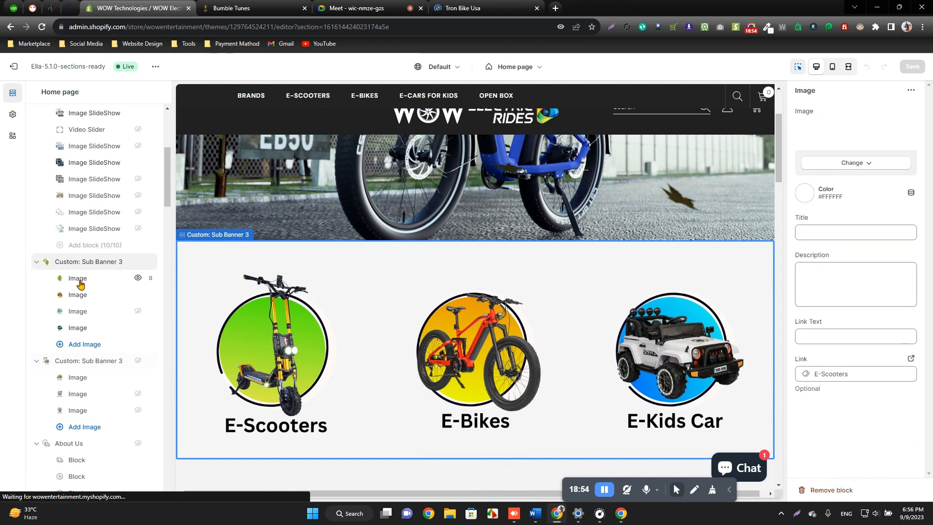
click(228, 359)
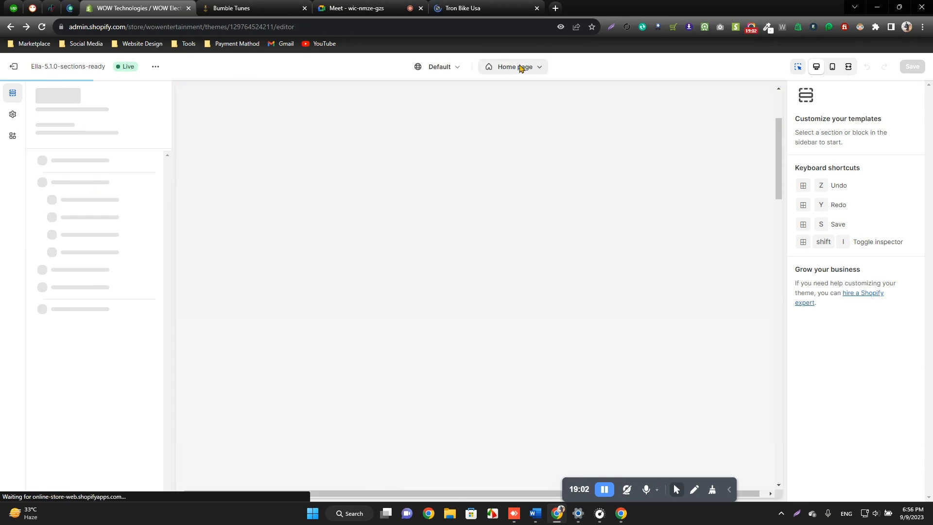
scroll(384, 244, down, 7)
scroll(325, 256, up, 5)
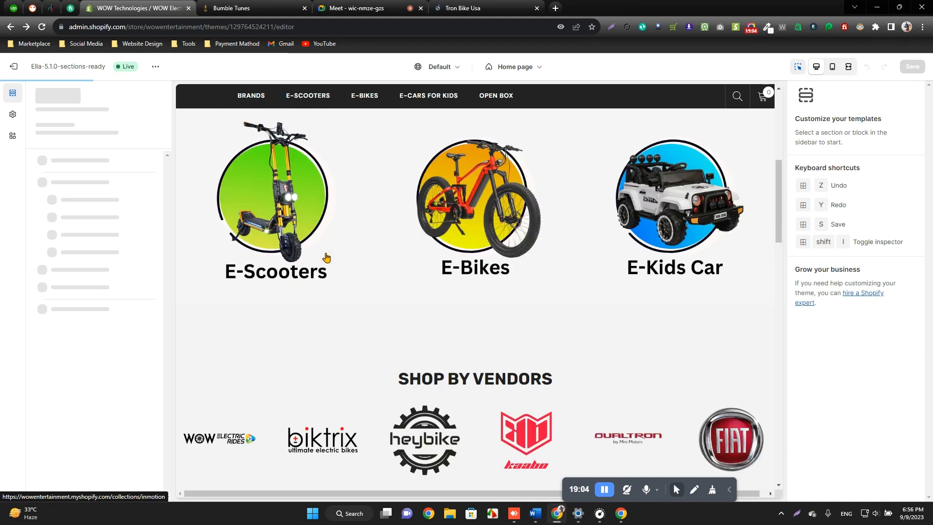
scroll(413, 268, down, 5)
scroll(388, 260, down, 3)
scroll(392, 216, up, 3)
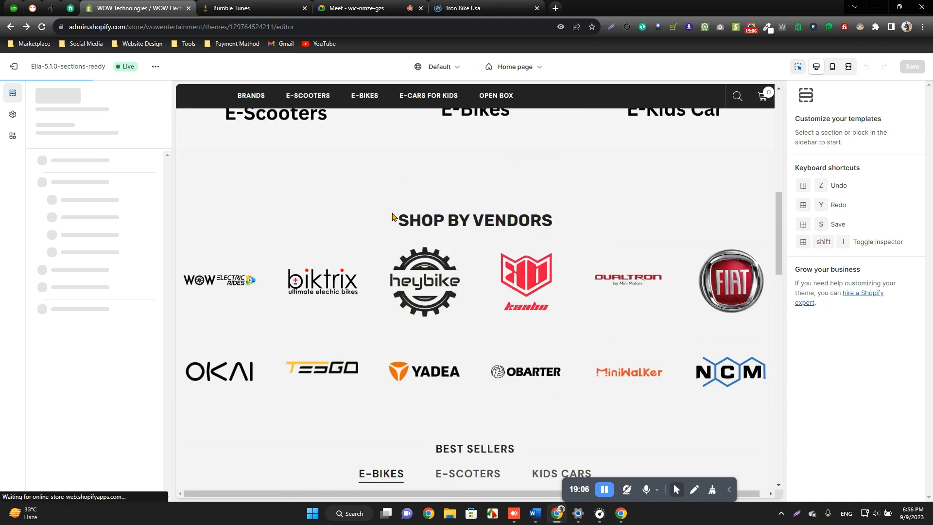
scroll(525, 224, up, 5)
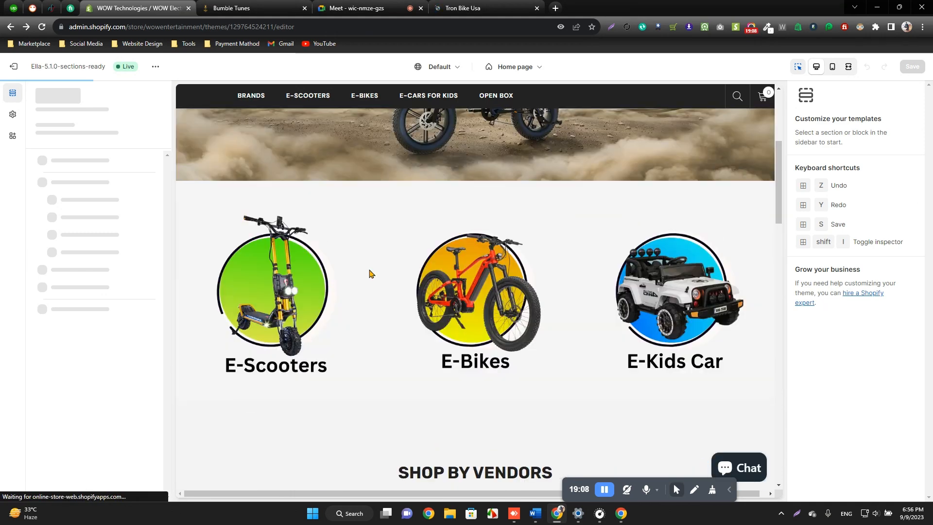
Step: Select the Custom: Sub Banner 3 section in the preview, and open the settings of the Rich text section holding the customer reviews
click(564, 328)
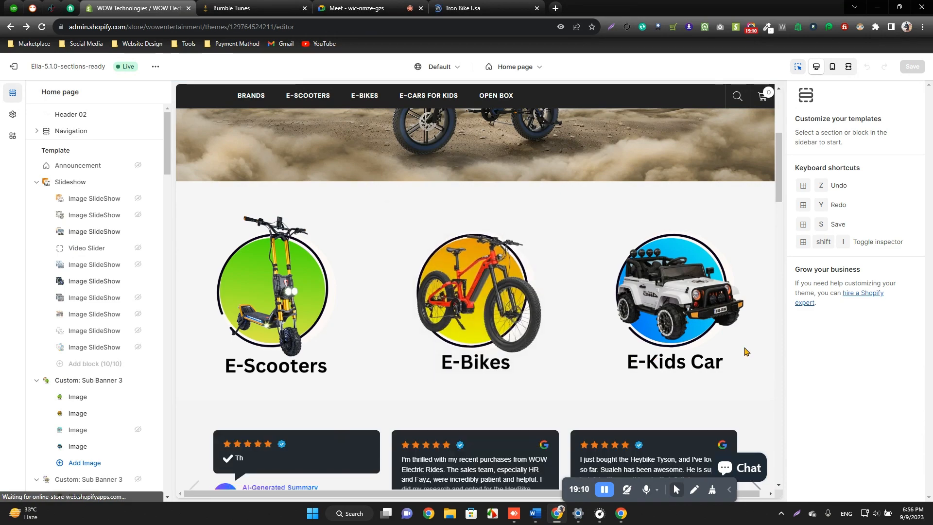
scroll(757, 301, down, 5)
scroll(777, 223, down, 7)
mouse_move(776, 241)
mouse_down()
mouse_move(779, 182)
mouse_move(781, 246)
mouse_up()
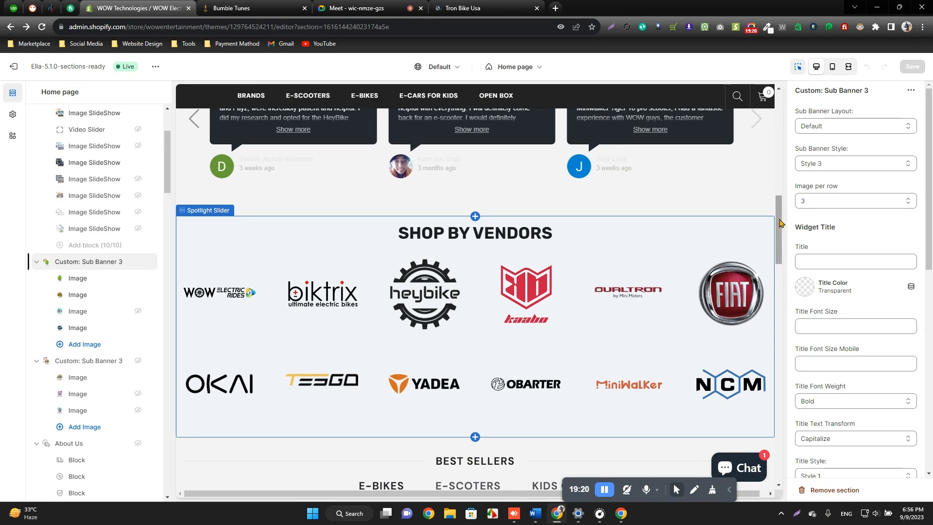
scroll(732, 249, up, 3)
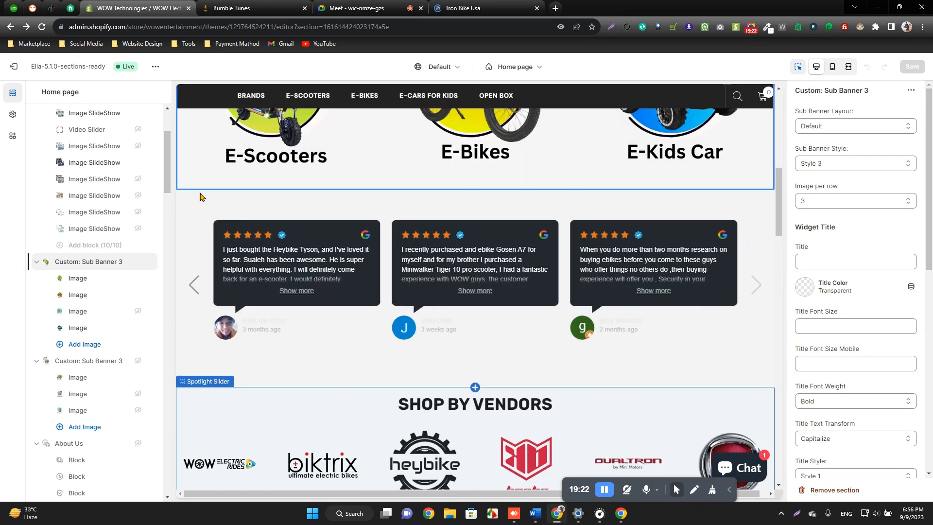
click(192, 211)
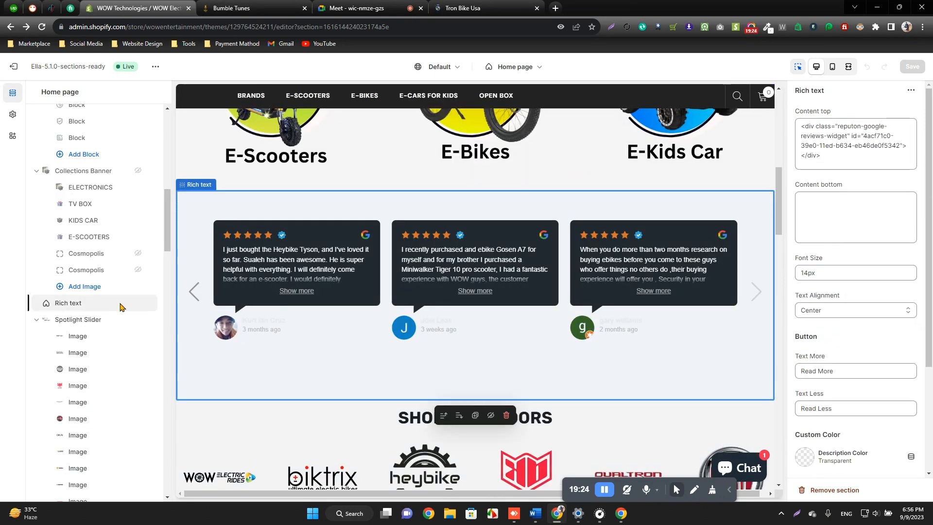
Step: Look over the customer reviews in the preview, and highlight the reviews widget code in the Rich text section's Content top
click(81, 327)
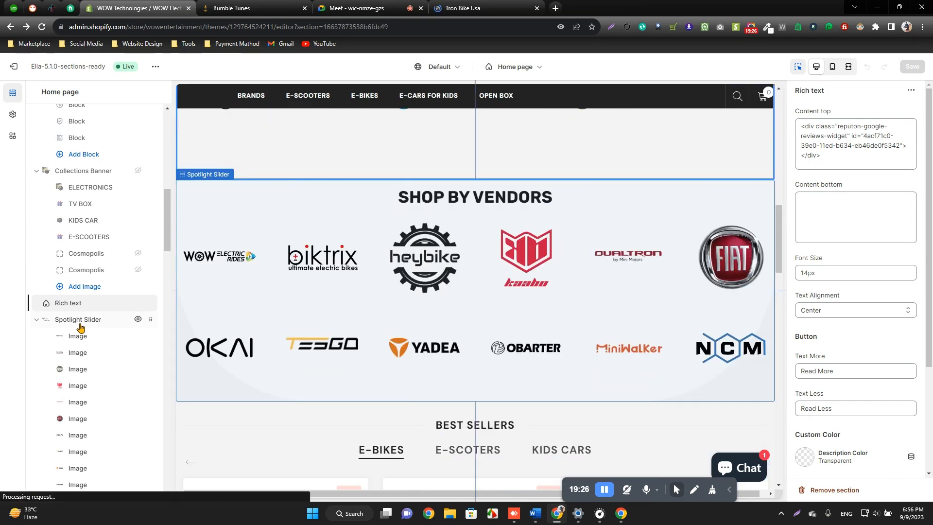
scroll(577, 343, up, 8)
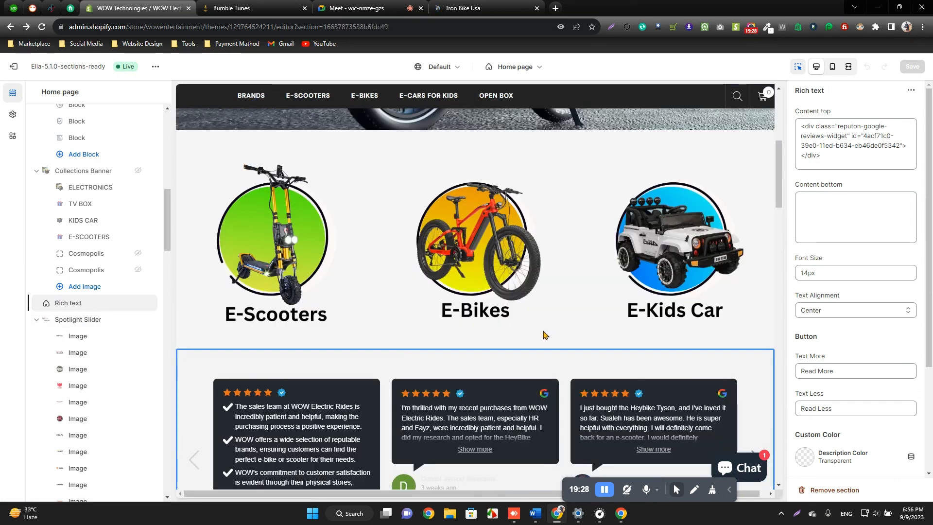
scroll(540, 373, down, 3)
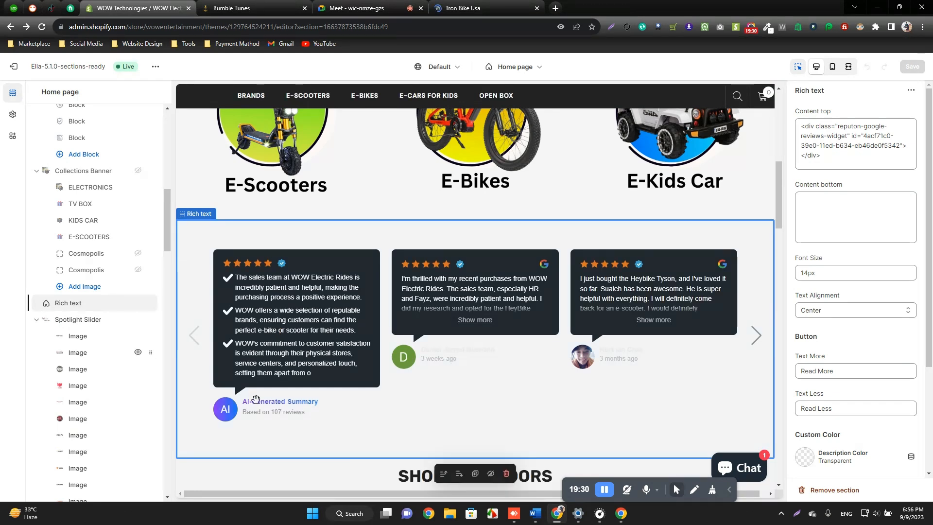
drag(834, 159, 798, 126)
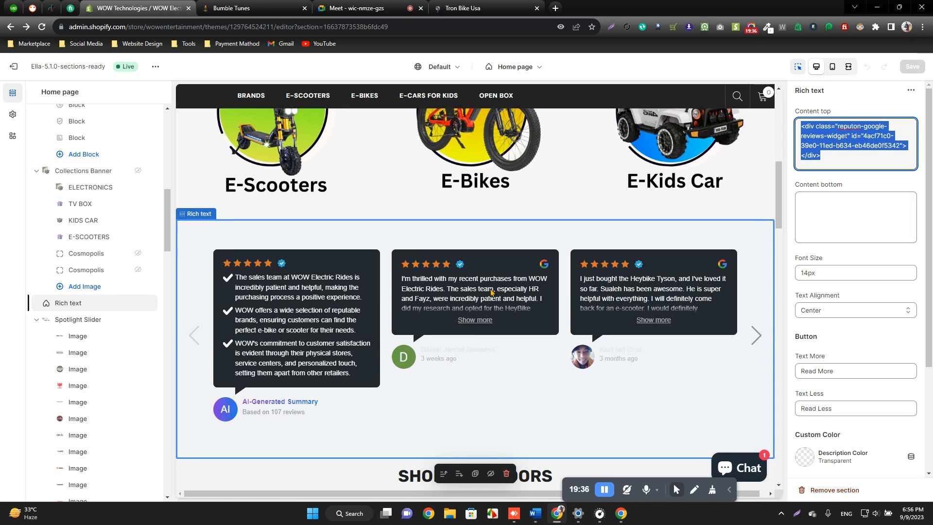
Step: Open the Google link of a customer review in a new window, and return to the WOW Technologies theme editor
click(545, 265)
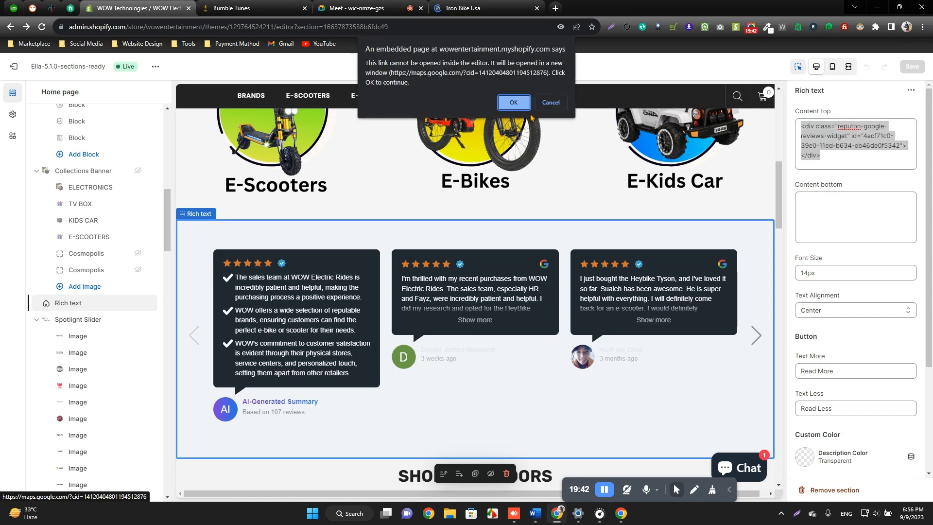
click(512, 102)
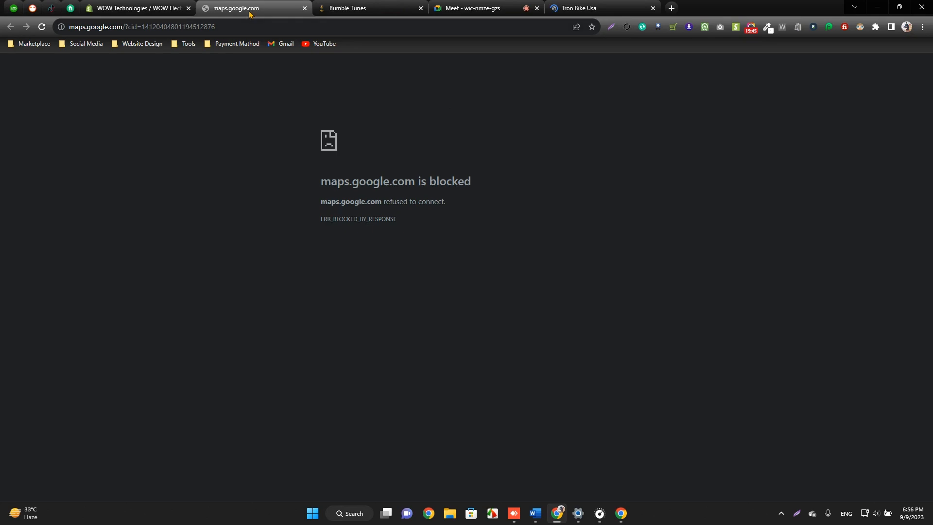
click(138, 8)
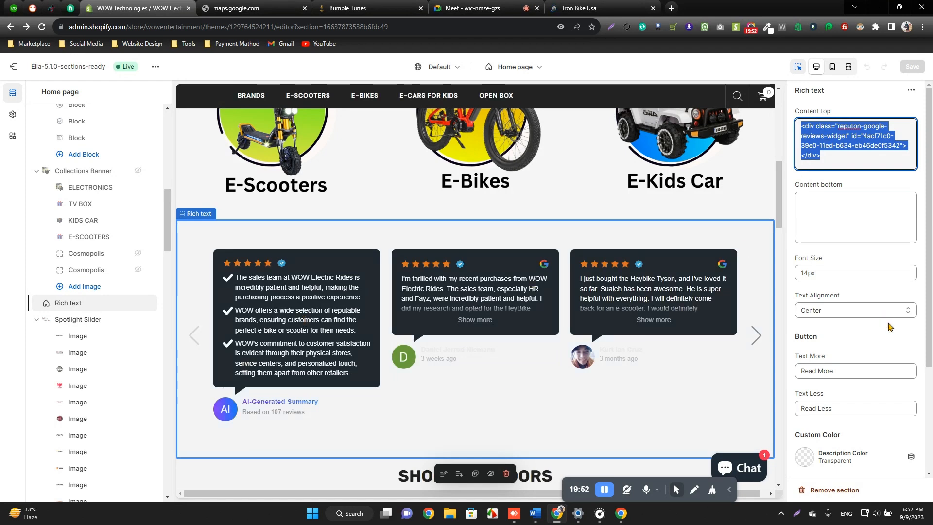
scroll(865, 341, down, 3)
scroll(856, 338, up, 3)
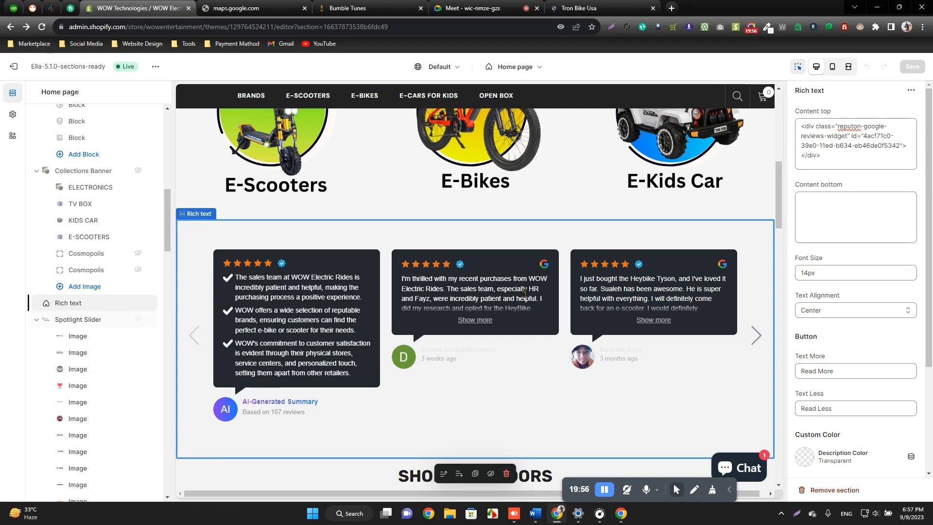
Step: Open the settings of the Spotlight Slider section, and compare its image blocks with the Shop by Vendors logos in the preview
scroll(655, 309, down, 5)
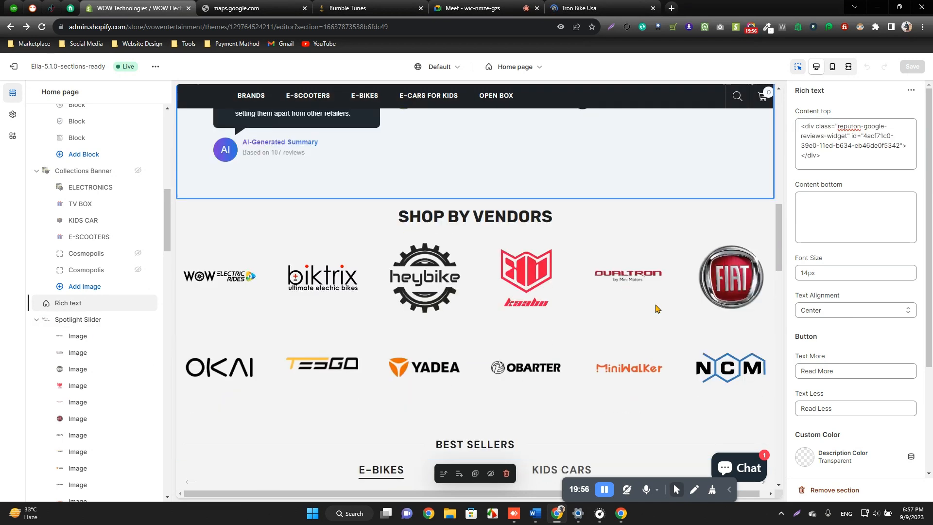
click(79, 320)
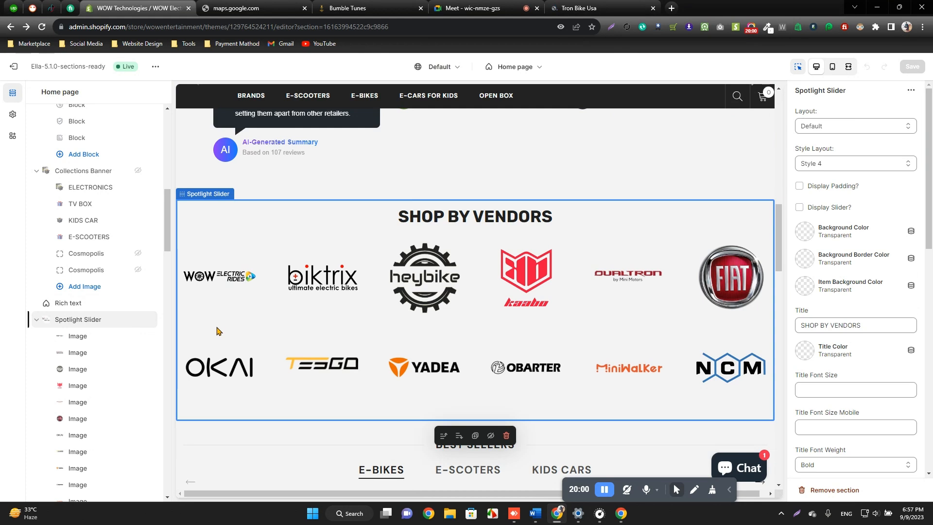
scroll(92, 399, down, 3)
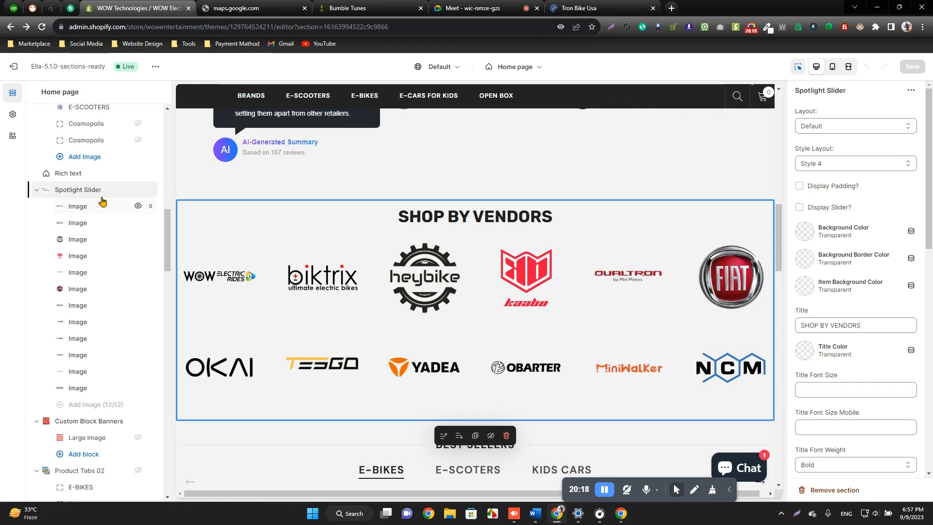
scroll(428, 285, down, 3)
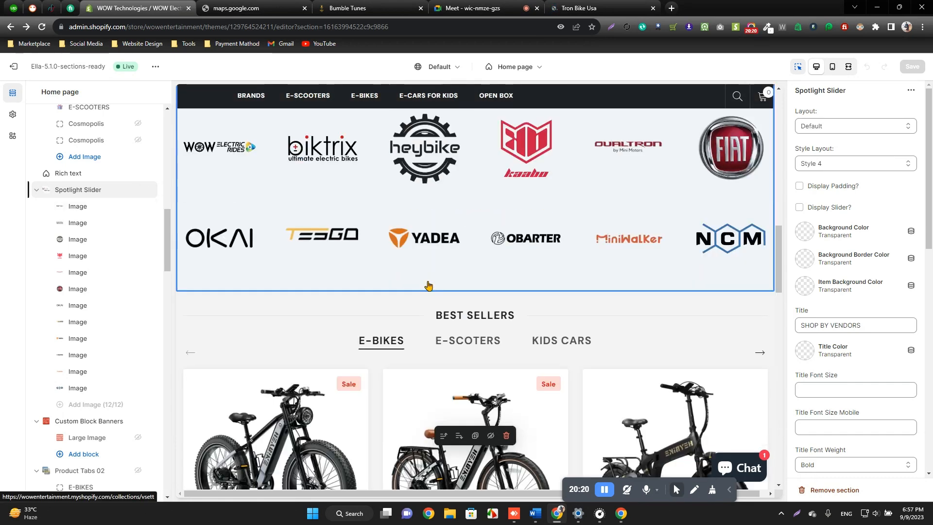
scroll(388, 296, up, 3)
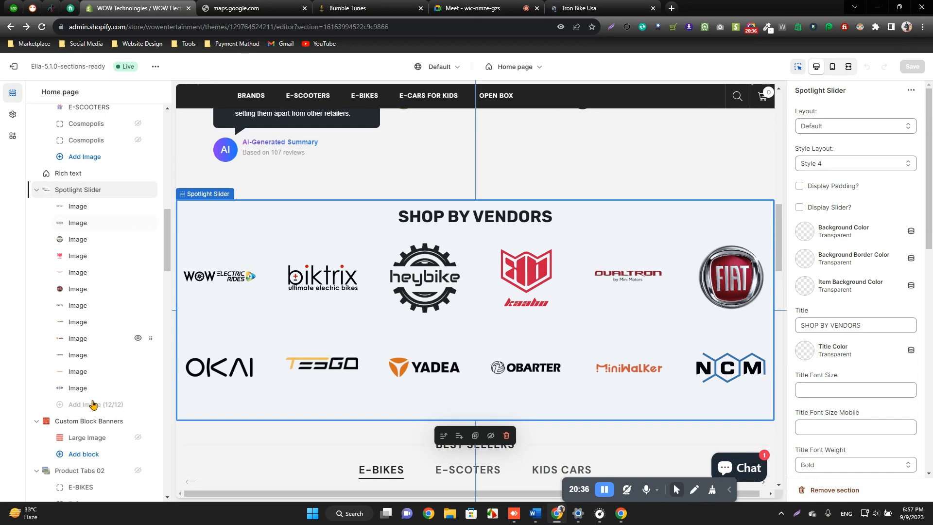
Step: Browse the home page's section list down to the Policies Block and About Us sections, and return to the Spotlight Slider's image blocks
scroll(92, 404, down, 12)
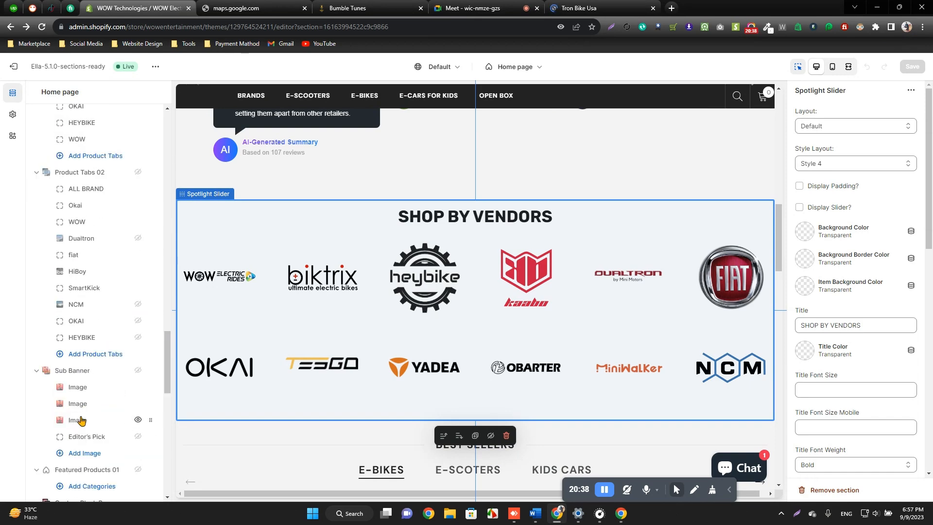
scroll(80, 421, down, 9)
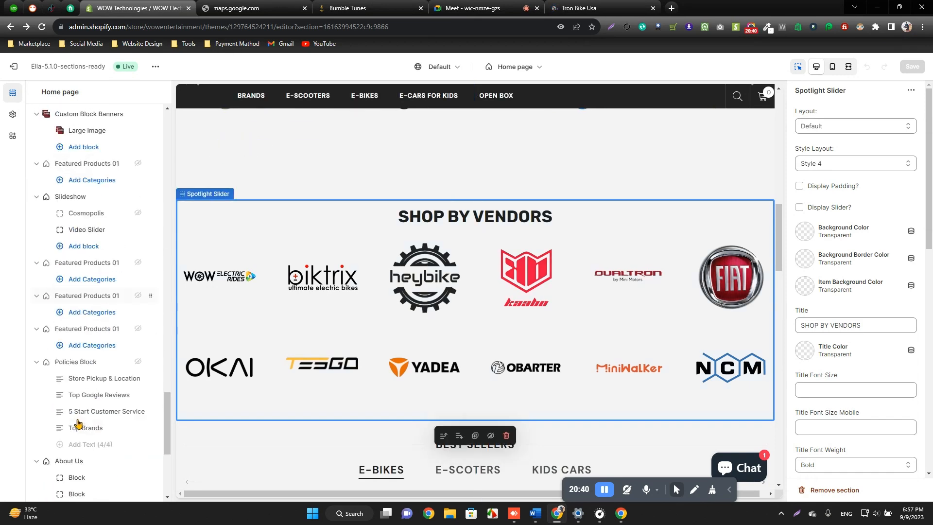
scroll(106, 256, up, 10)
scroll(104, 256, up, 5)
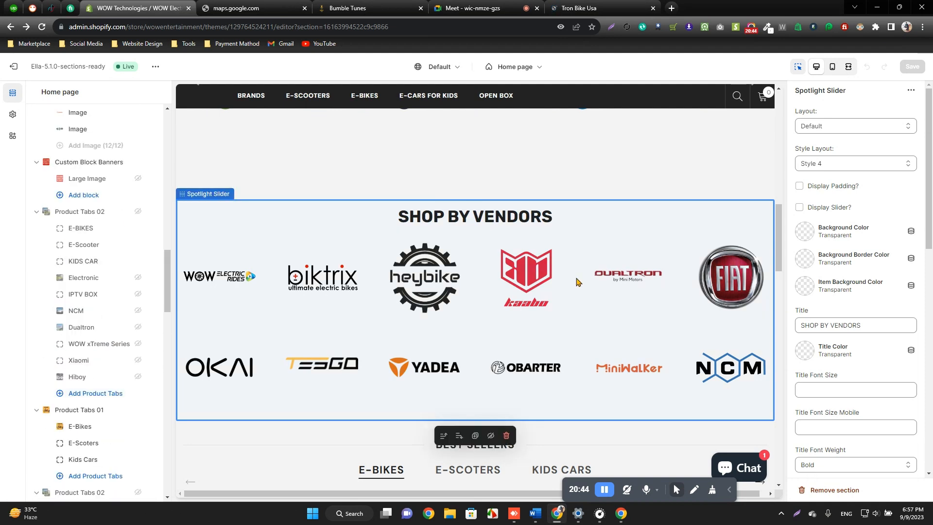
scroll(121, 286, up, 8)
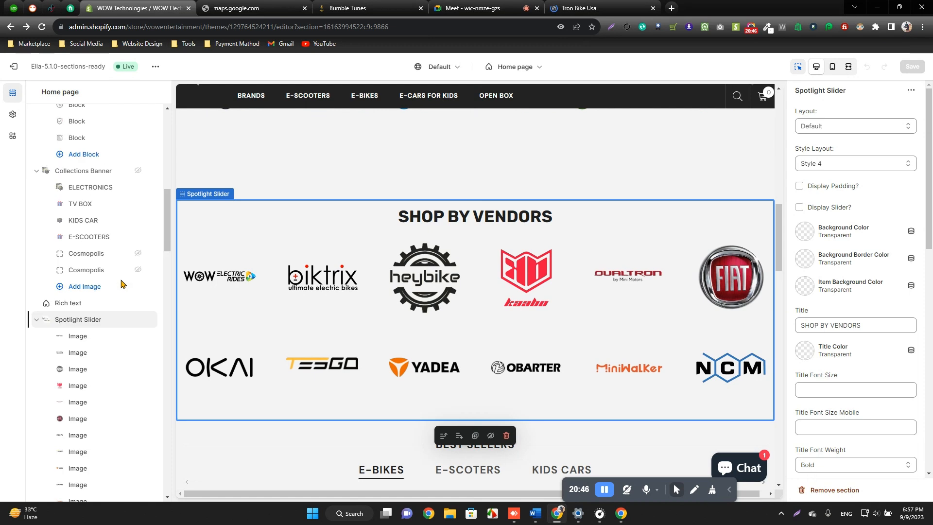
drag(167, 231, 166, 256)
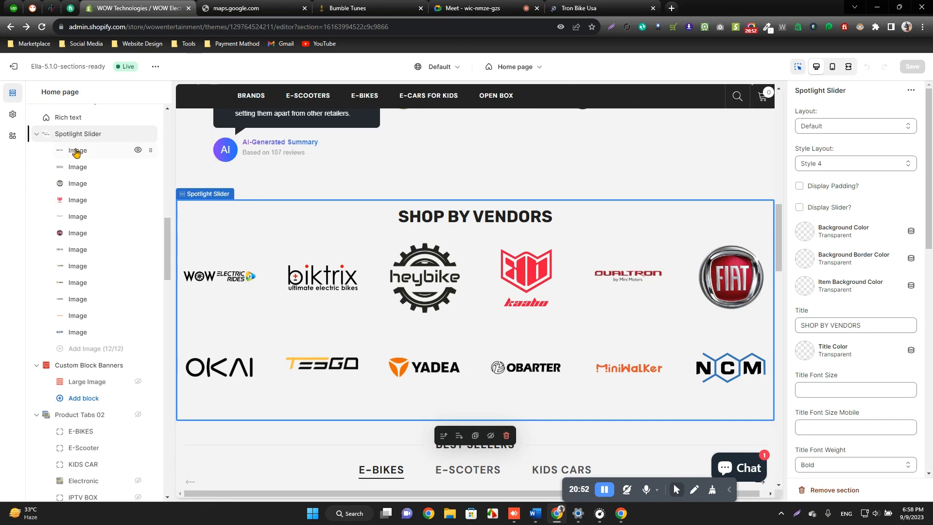
Step: Show the hidden Large Image block of the Custom Block Banners section above Best Sellers, view its banner, and hide the block again
scroll(342, 267, down, 5)
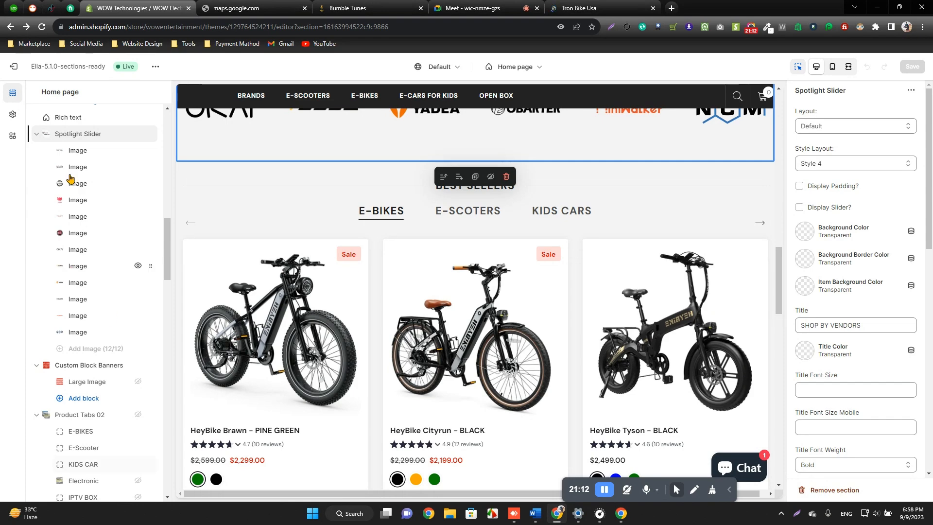
scroll(159, 263, down, 4)
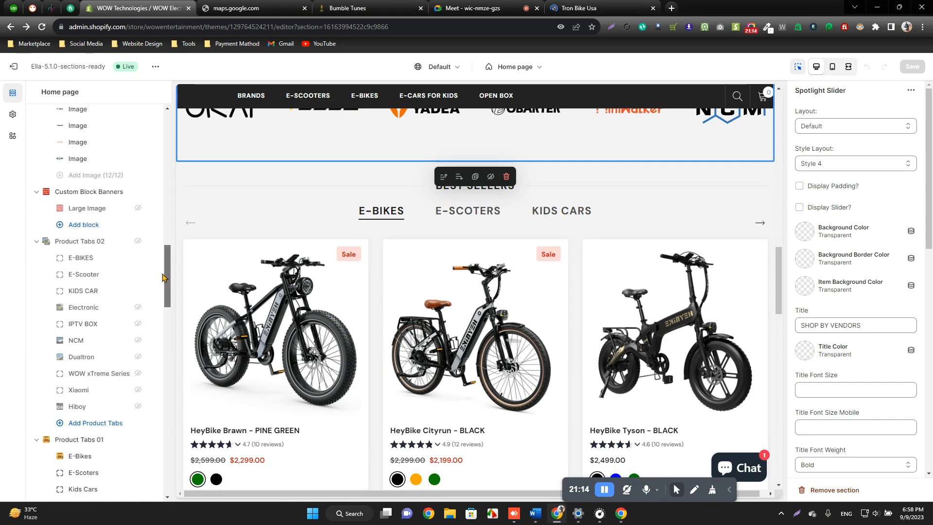
scroll(282, 262, down, 10)
scroll(233, 280, up, 3)
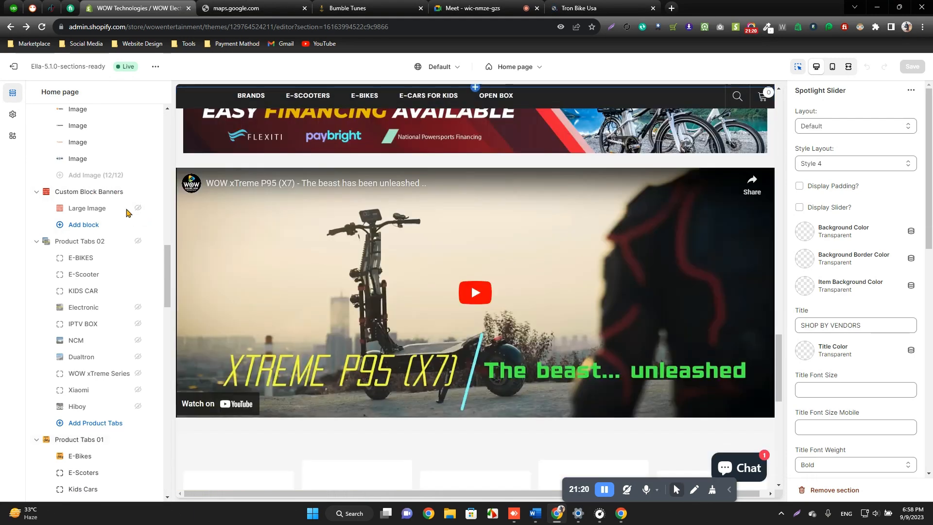
click(138, 209)
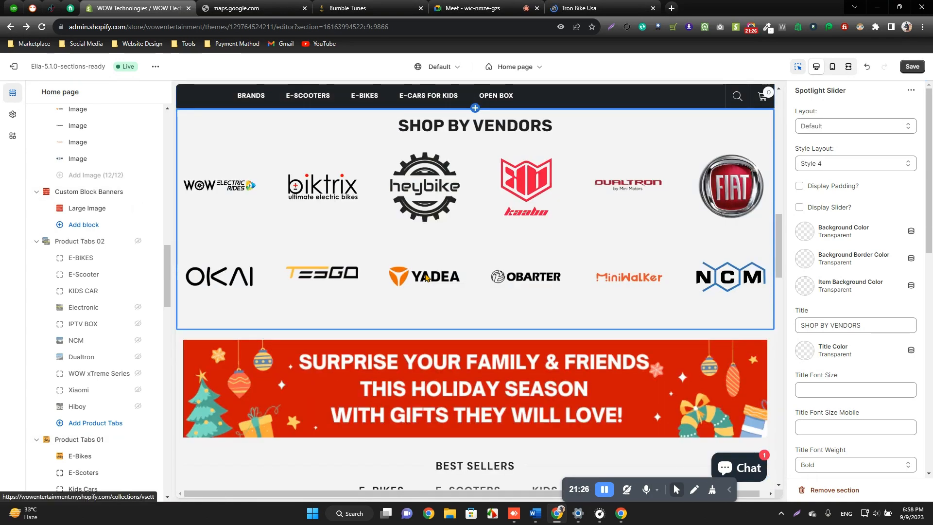
scroll(395, 204, up, 3)
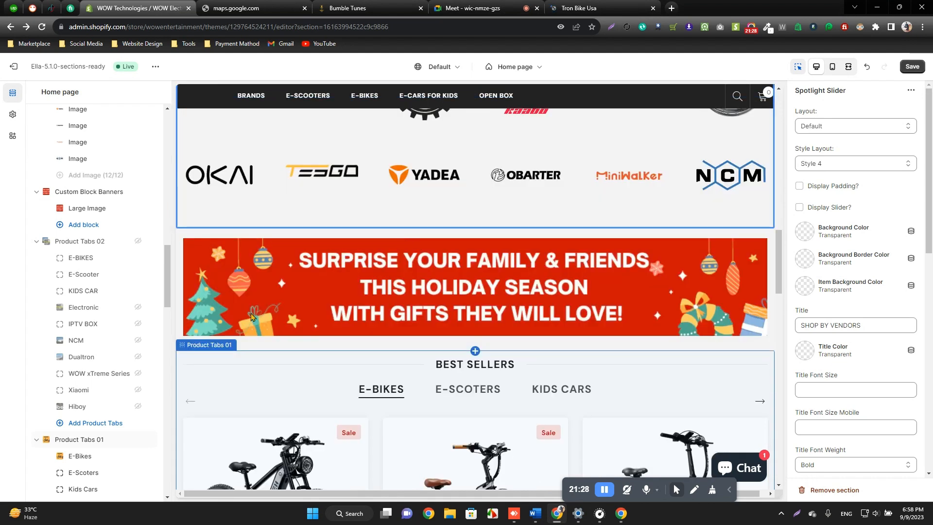
click(138, 209)
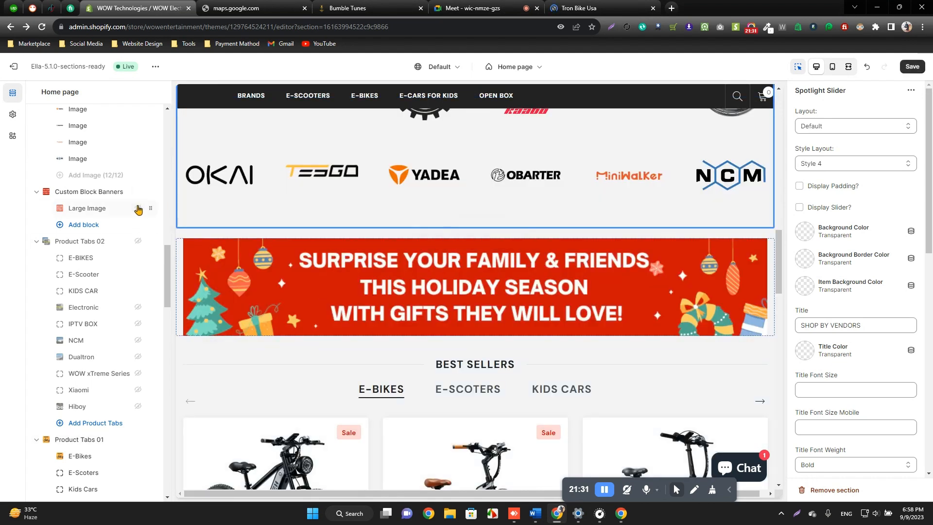
Step: Open the settings of the Custom Block Banners section, and look over the preview from the category banners to Best Sellers
click(111, 194)
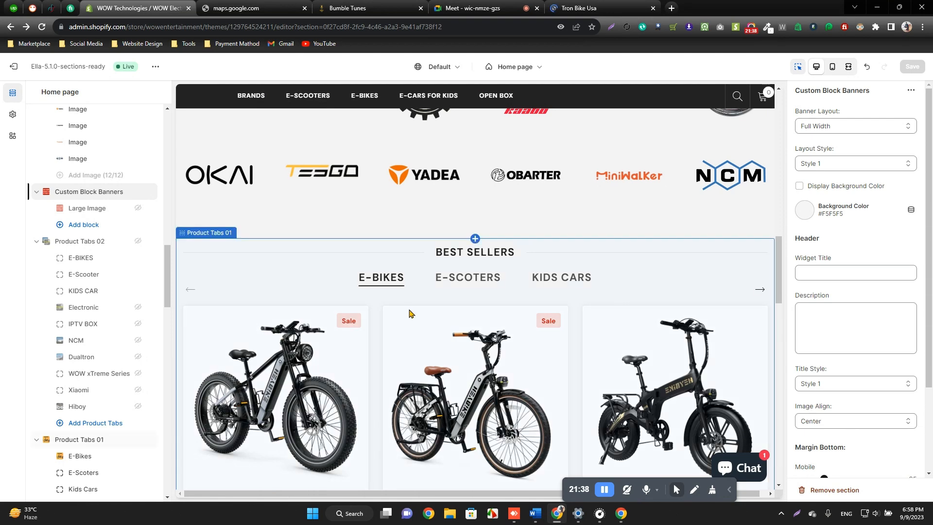
scroll(340, 253, up, 10)
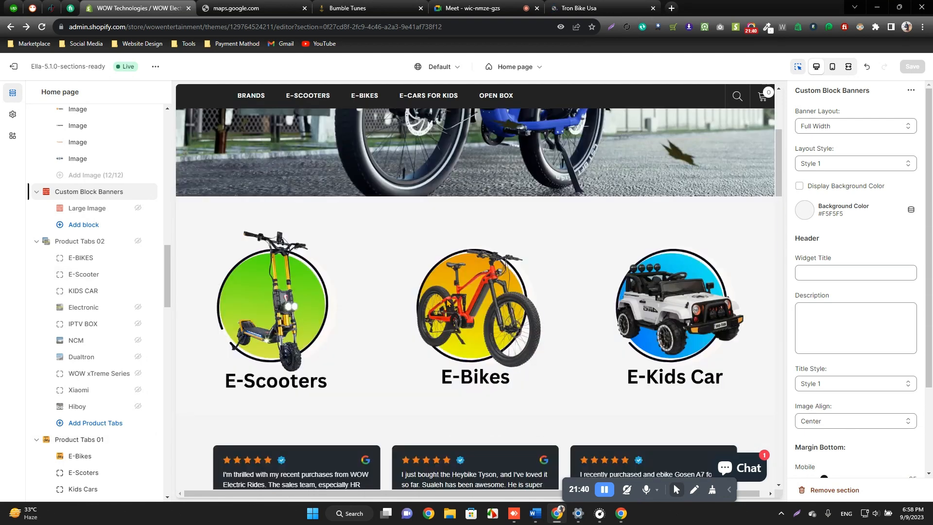
scroll(369, 287, down, 10)
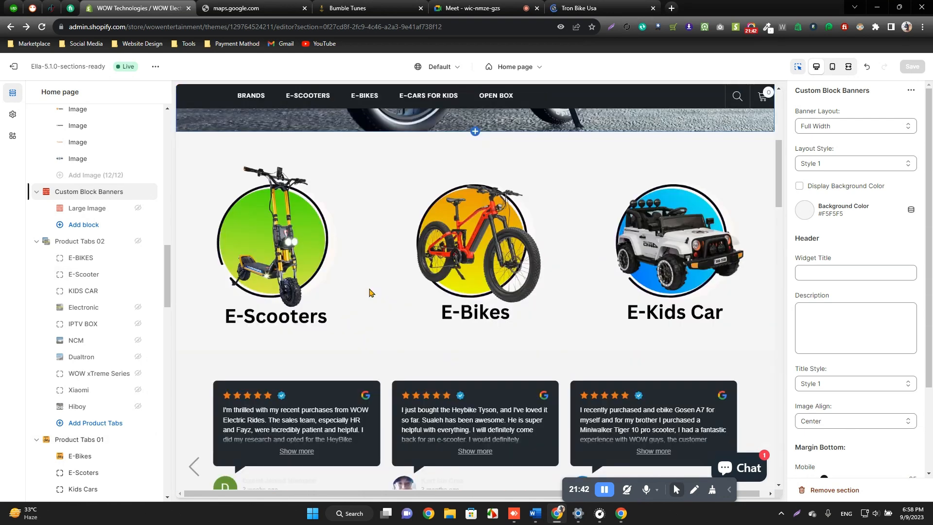
scroll(357, 250, down, 8)
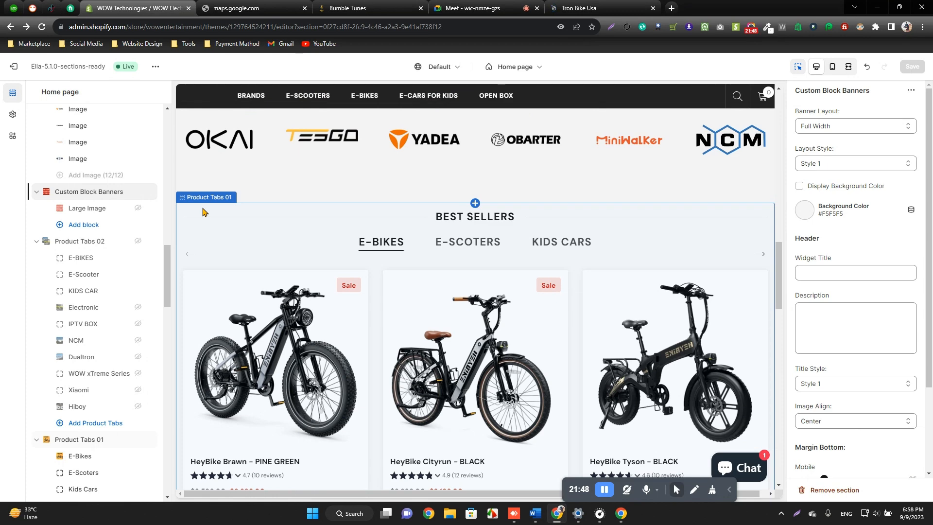
Step: Open the settings of the Product Tabs 01 section, and compare its blocks with the Best Sellers product cards in the preview
click(202, 212)
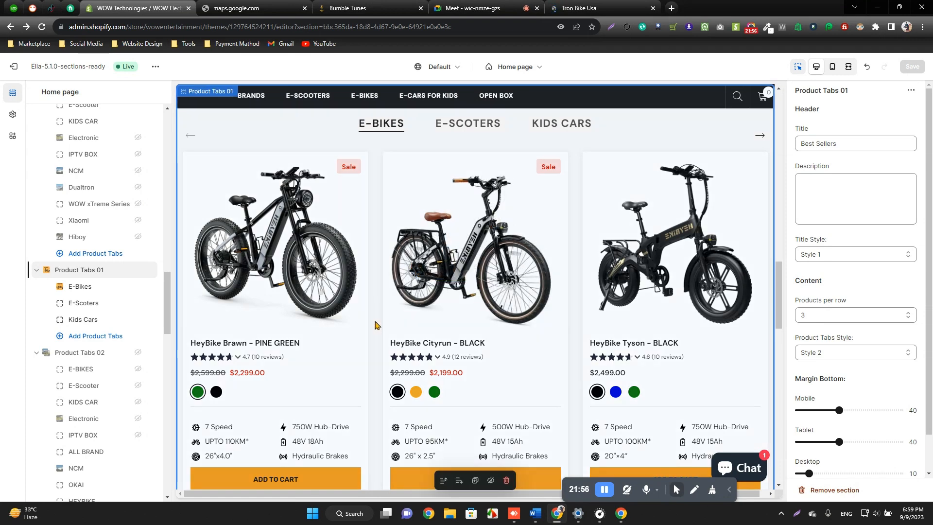
scroll(375, 324, down, 3)
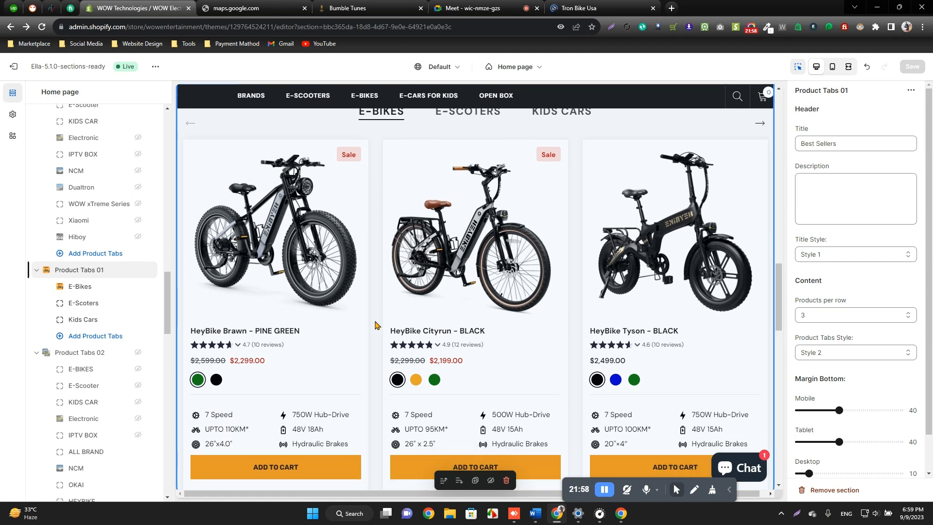
scroll(375, 325, up, 3)
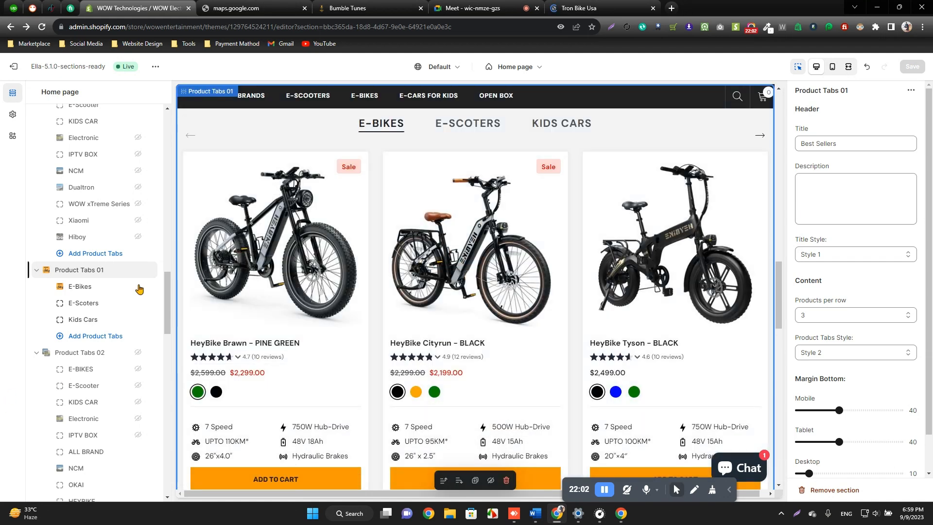
scroll(260, 187, up, 1)
scroll(260, 186, up, 1)
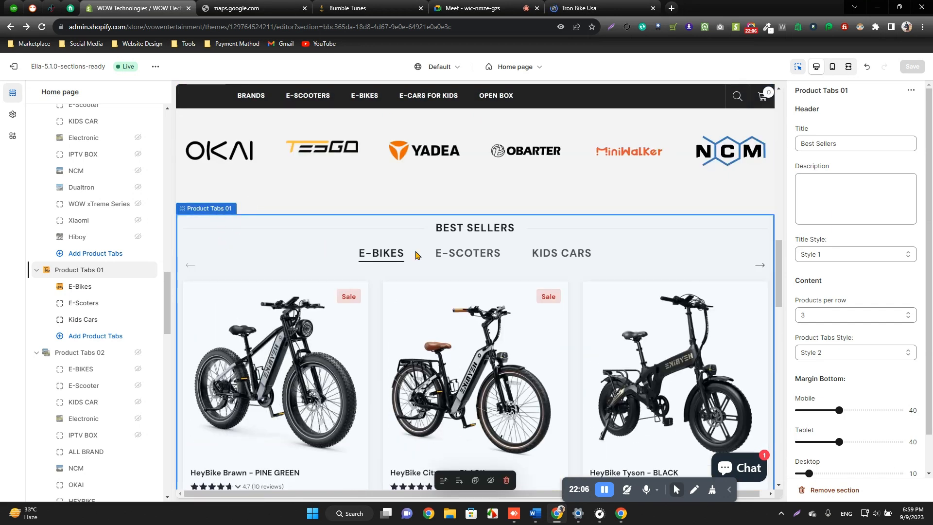
Step: View the E-Scoters and Kids Cars tabs of the Best Sellers section in the preview, and return to E-Bikes
click(469, 256)
click(542, 261)
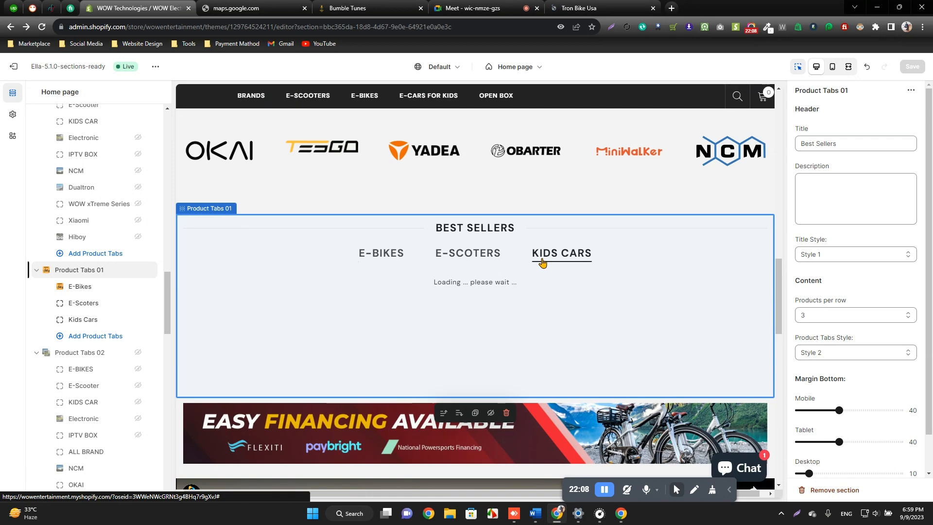
click(475, 257)
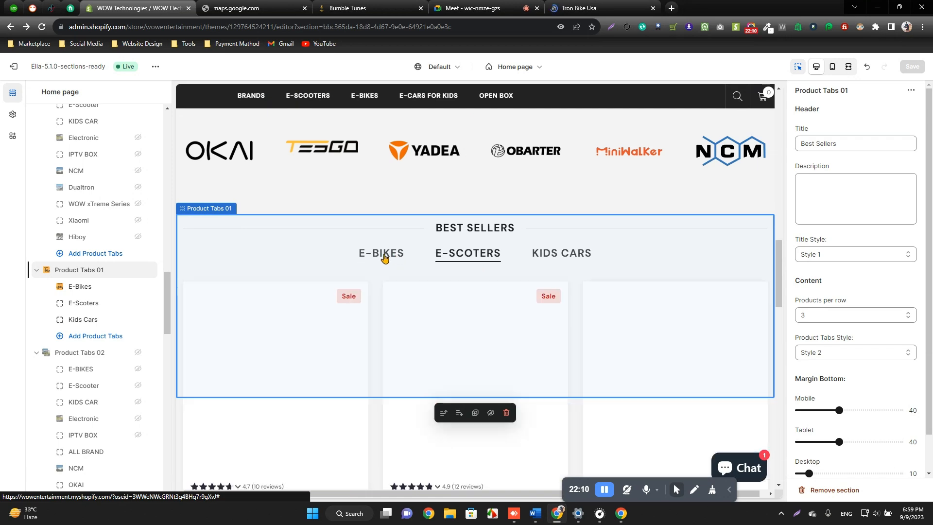
click(382, 254)
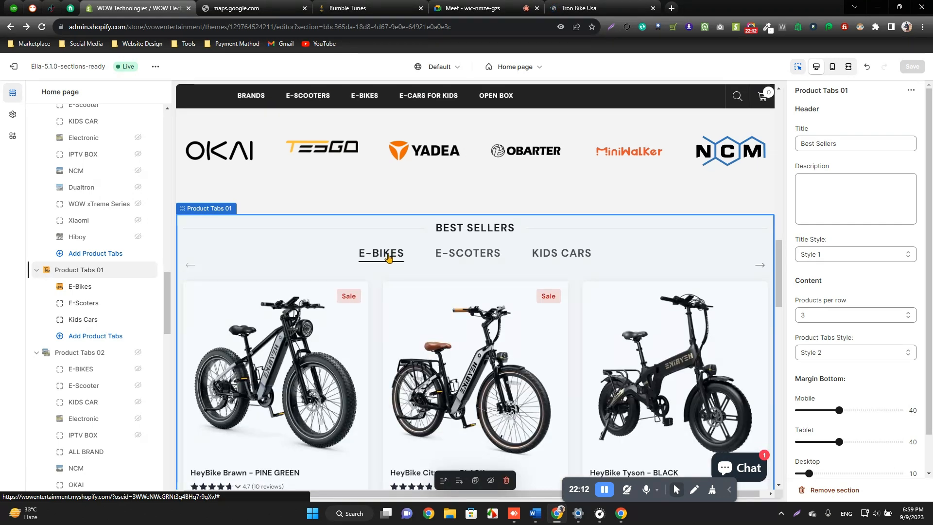
Step: Look over the E-Bikes product cards in the Best Sellers section of the preview, down to the financing banner
scroll(429, 282, down, 3)
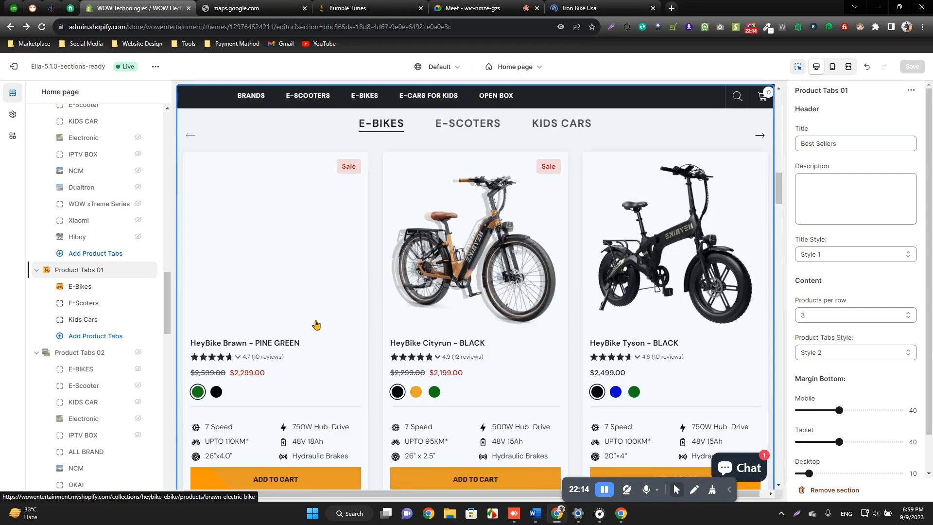
scroll(641, 313, down, 3)
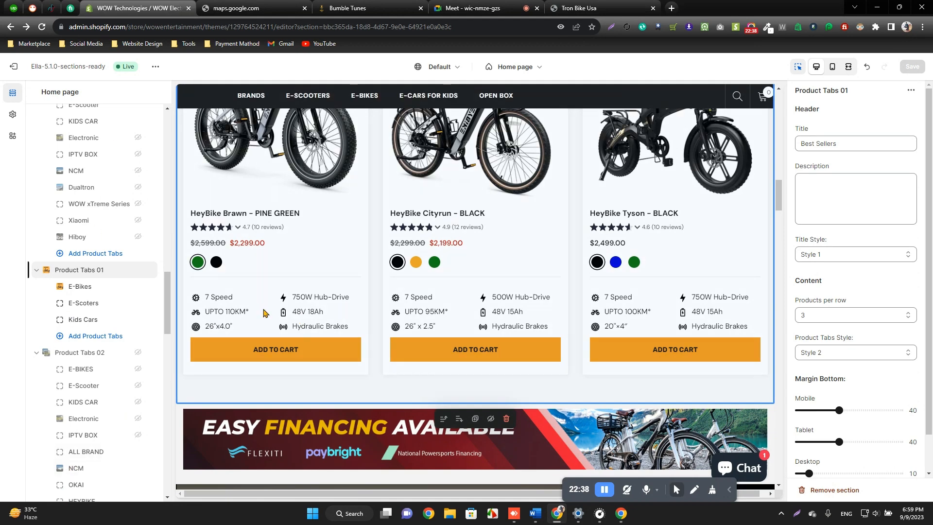
Step: Switch to the Tron Bike Usa storefront and examine its home page sections from the hero banner to the footer, returning to the top
click(578, 7)
scroll(543, 313, down, 10)
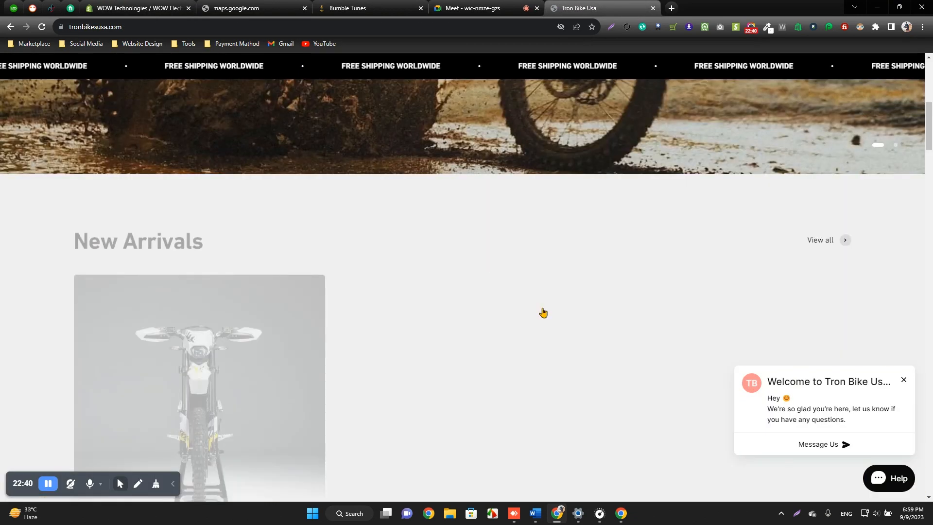
scroll(542, 311, up, 10)
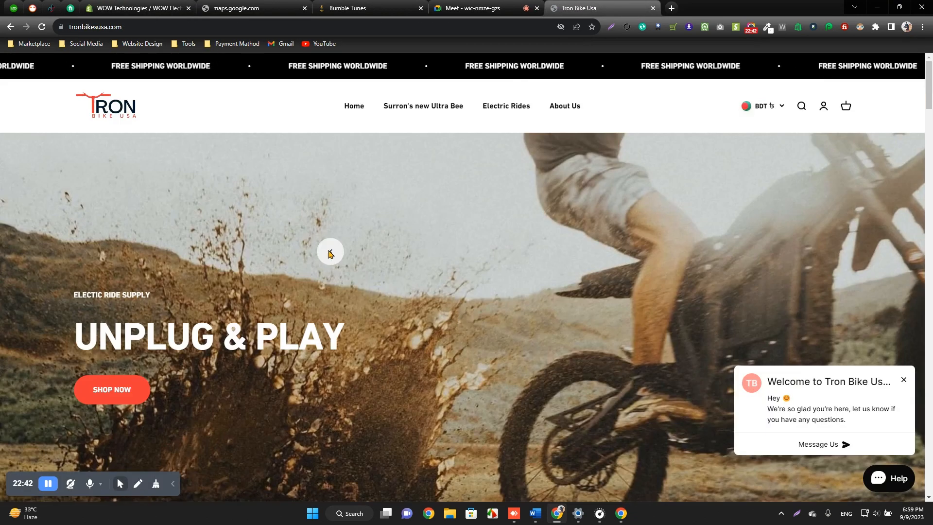
scroll(335, 235, down, 10)
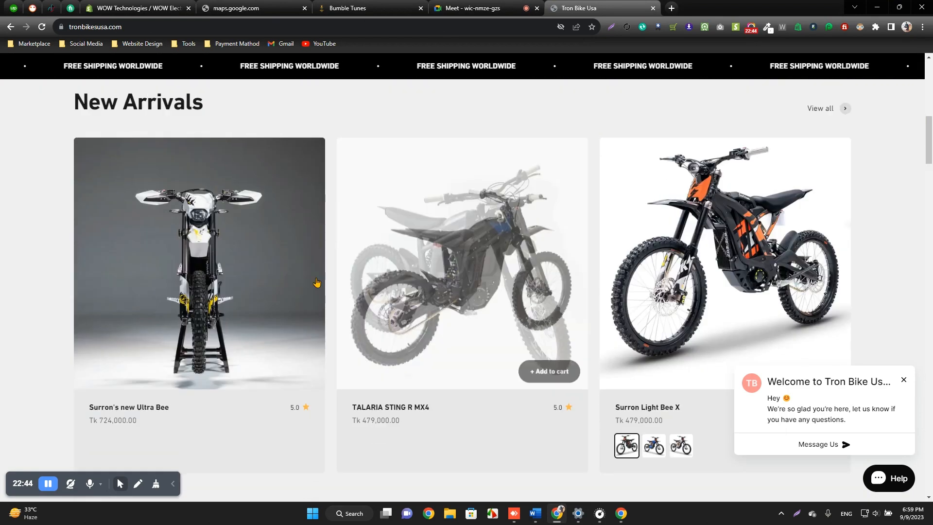
scroll(397, 212, down, 10)
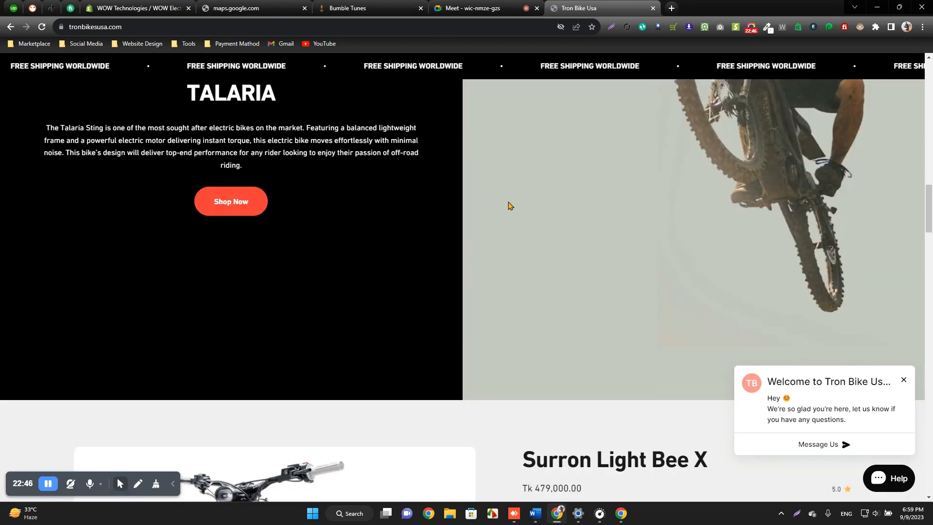
scroll(539, 204, up, 3)
scroll(541, 209, down, 10)
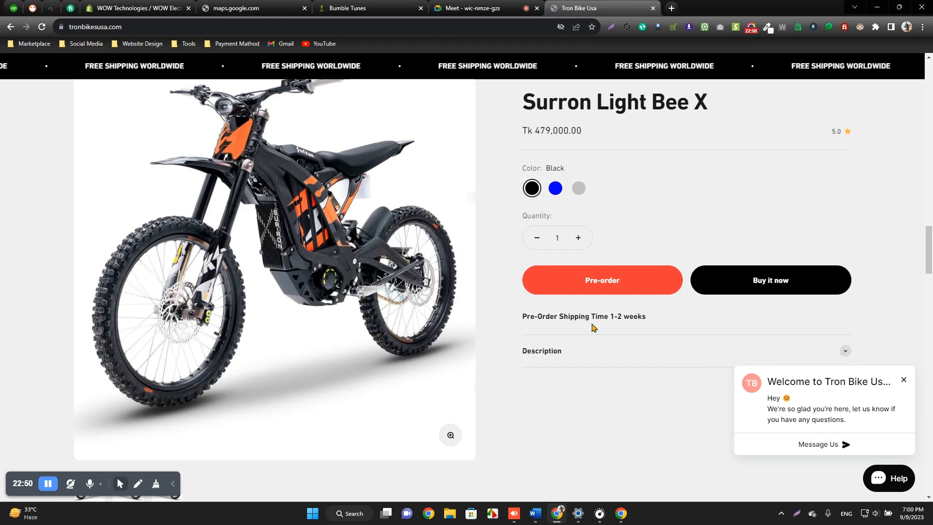
scroll(592, 328, down, 12)
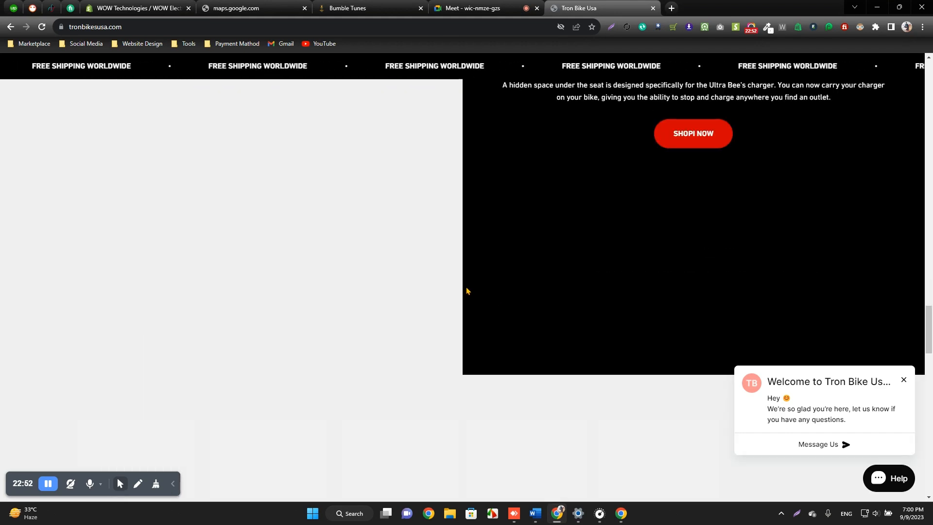
scroll(481, 292, down, 7)
scroll(457, 272, down, 10)
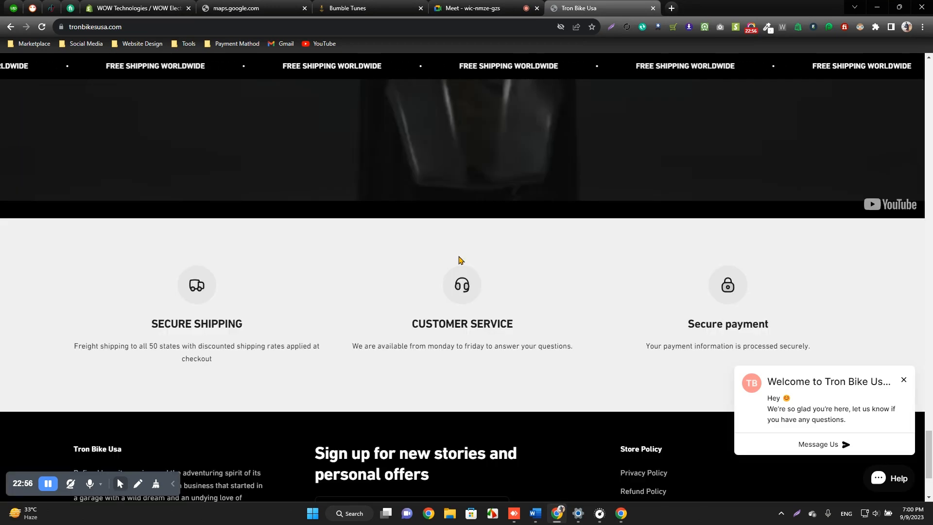
scroll(461, 260, down, 3)
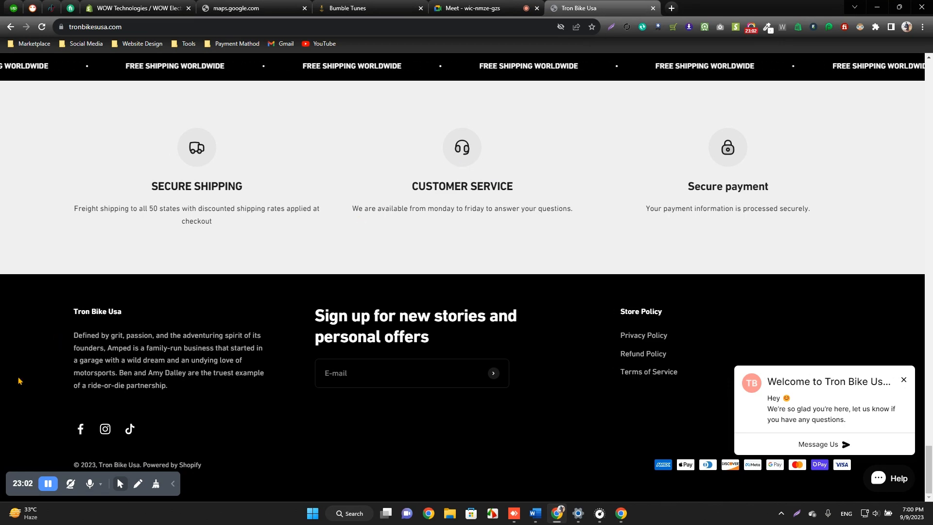
scroll(787, 336, up, 20)
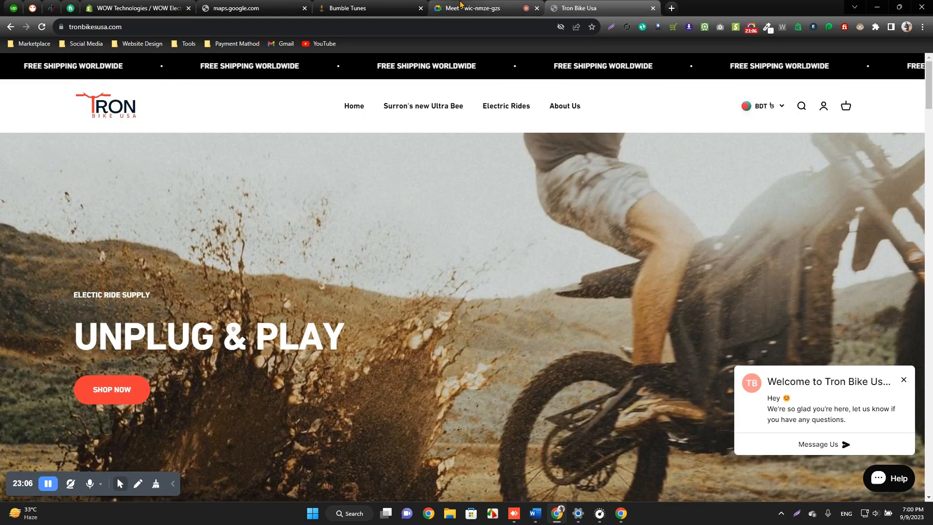
Step: Return to the WOW Technologies theme editor, open the Slideshow section with the video banner, and view the block types it offers
click(144, 6)
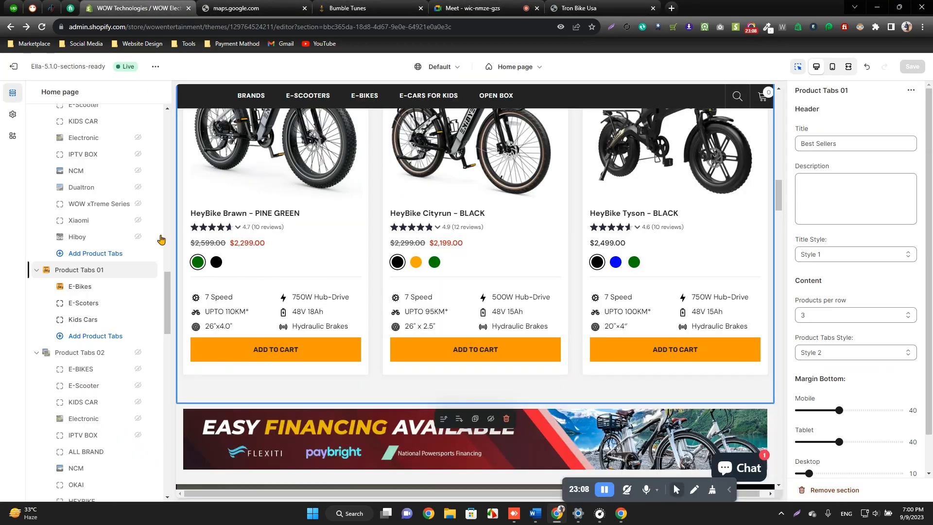
scroll(292, 331, down, 8)
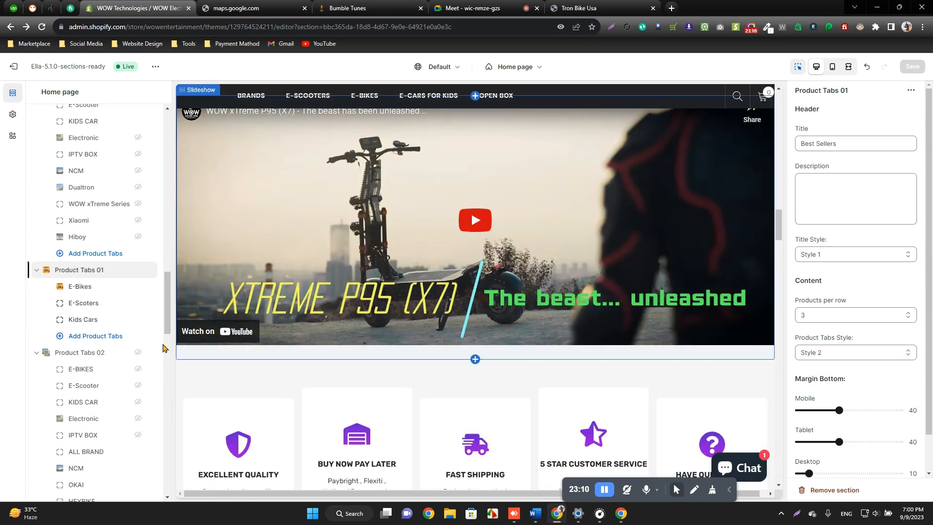
click(298, 347)
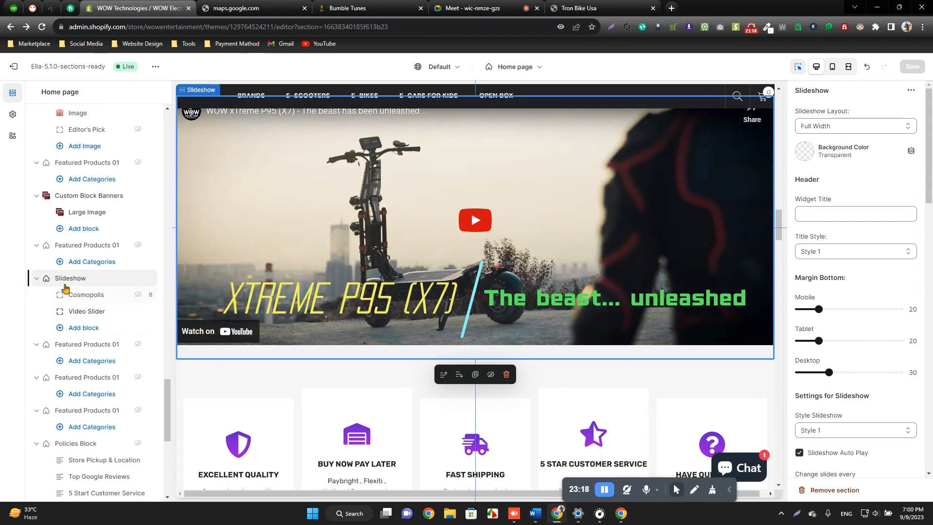
click(81, 327)
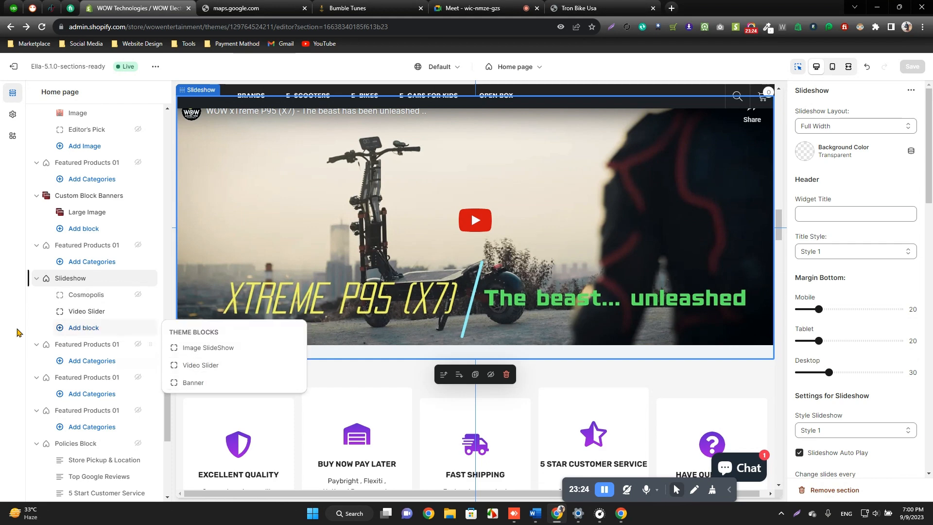
click(2, 309)
Step: Browse the full expanded list of sections available to add to the home page, and close it without adding any
scroll(106, 291, down, 7)
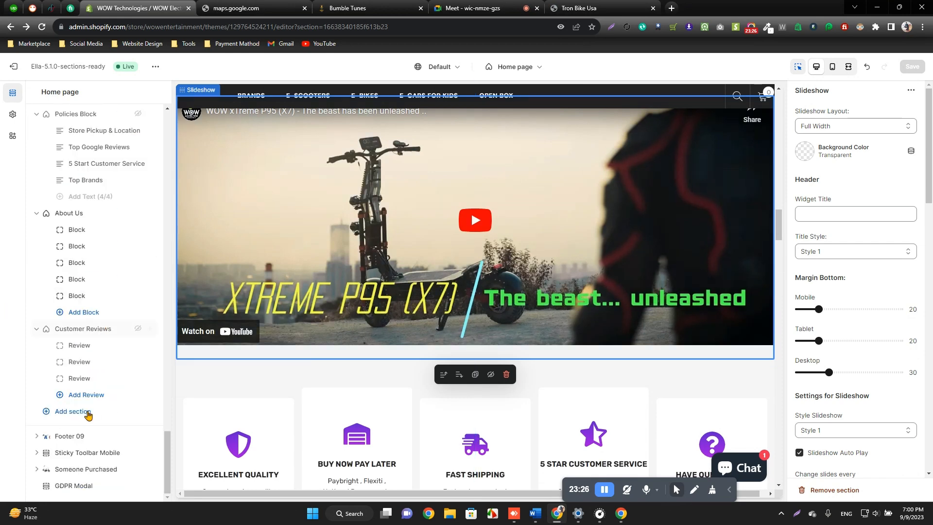
click(85, 412)
scroll(204, 358, down, 5)
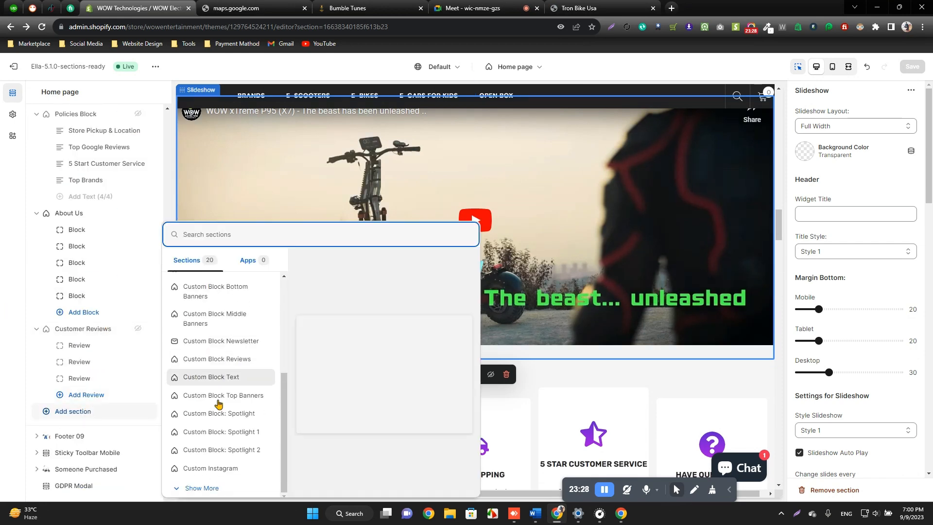
click(197, 489)
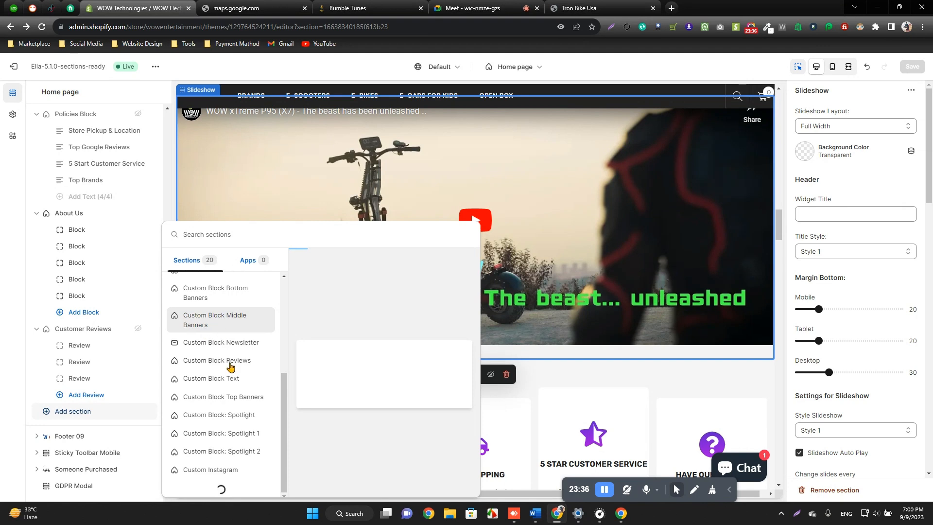
scroll(233, 388, down, 4)
click(196, 488)
scroll(214, 335, down, 3)
scroll(216, 349, down, 1)
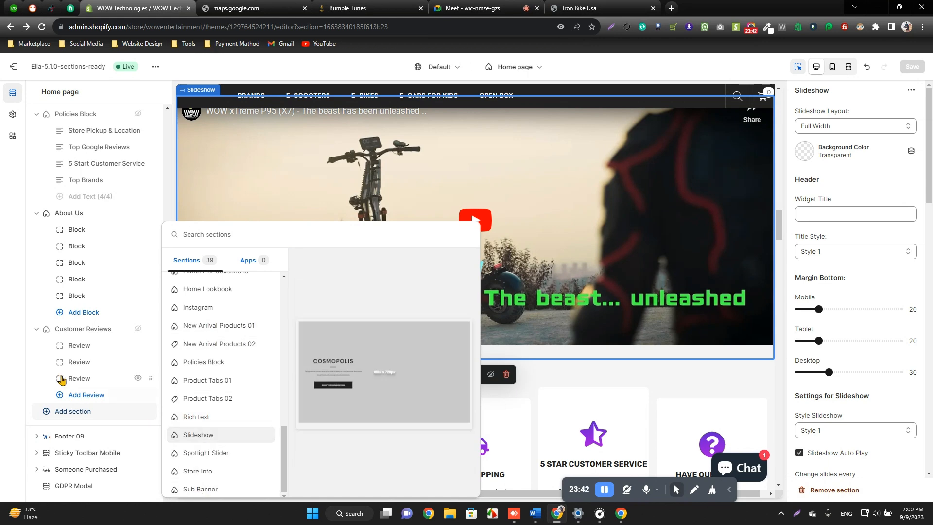
click(11, 393)
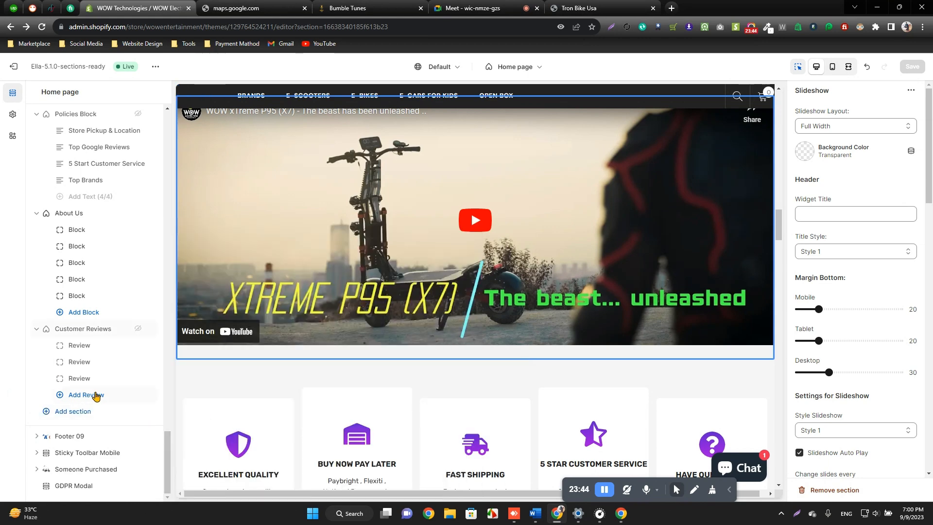
Step: Open the About Us section and view the settings of its Excellent Quality, Buy Now Pay Later and Fast Shipping blocks
scroll(396, 299, down, 5)
scroll(397, 298, up, 5)
scroll(396, 298, down, 3)
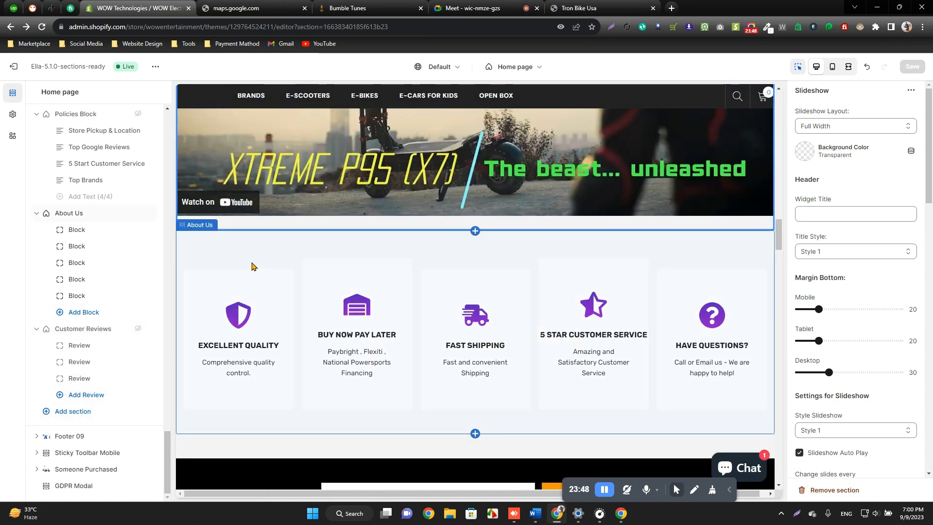
click(216, 257)
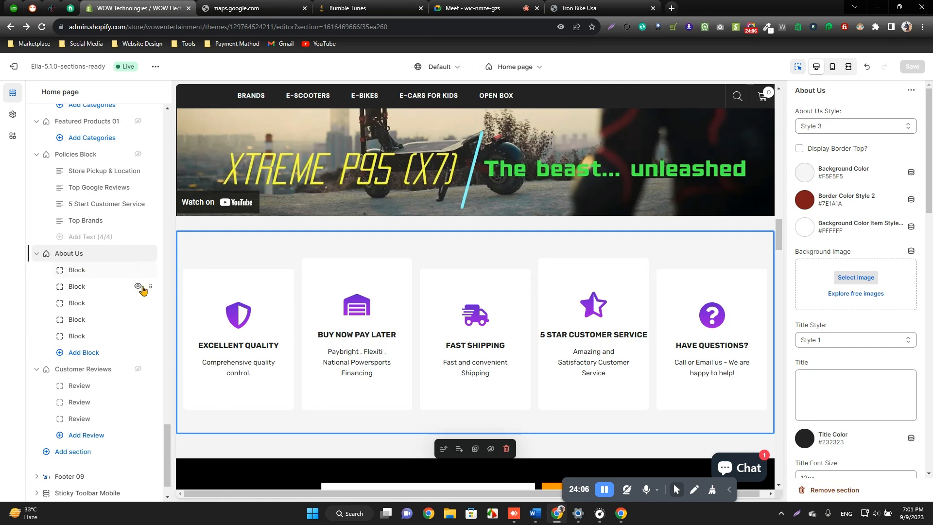
click(105, 274)
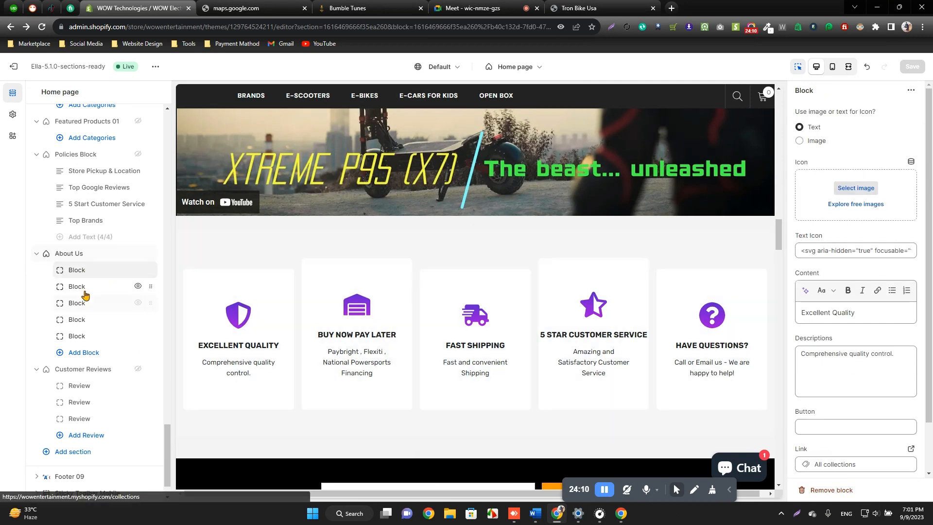
click(370, 340)
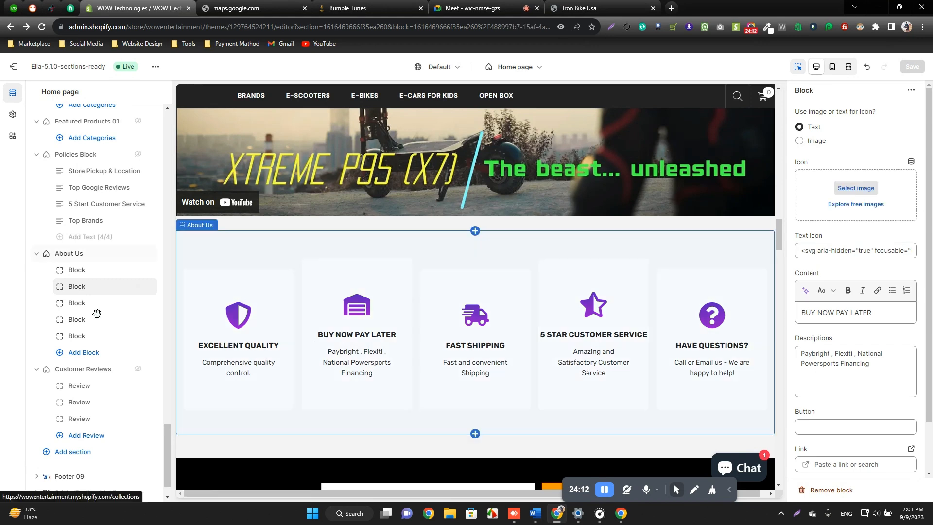
click(77, 303)
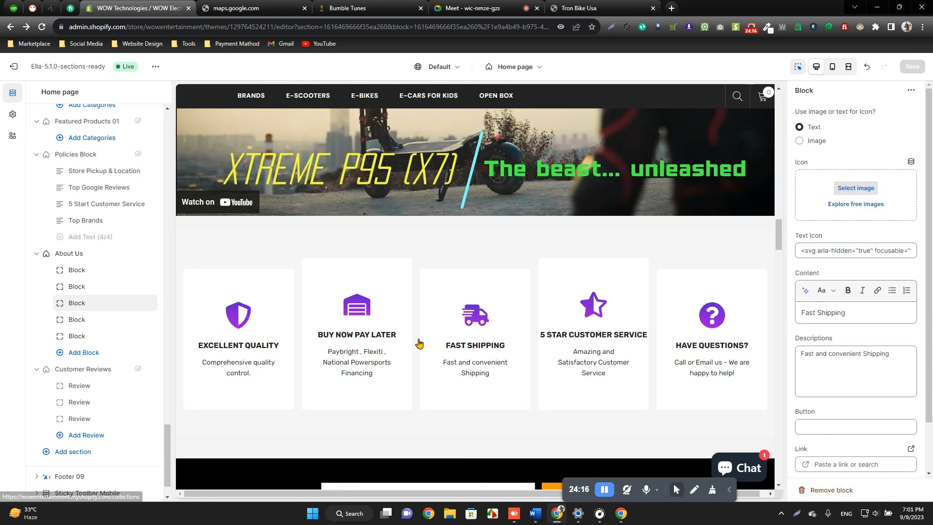
Step: Show the hidden Customer Reviews section above the footer, view its review cards, and hide the section again
scroll(417, 343, down, 5)
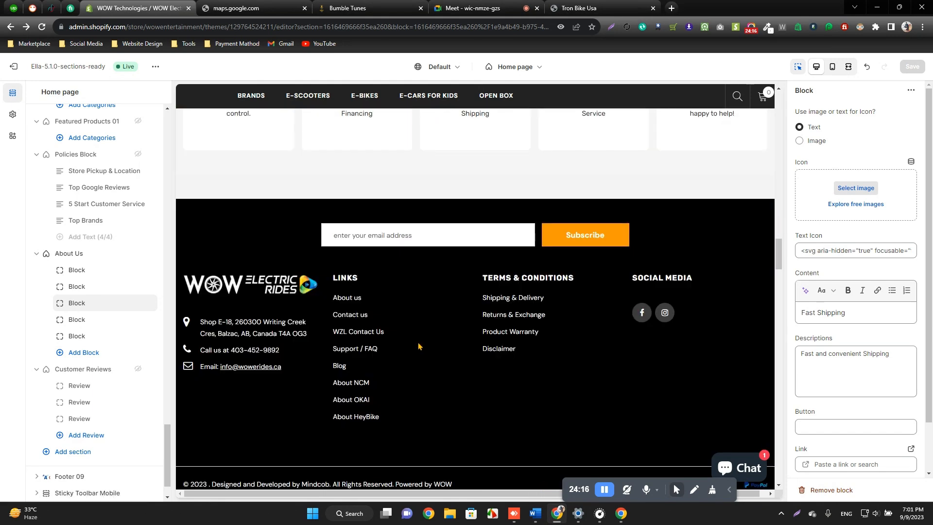
click(139, 371)
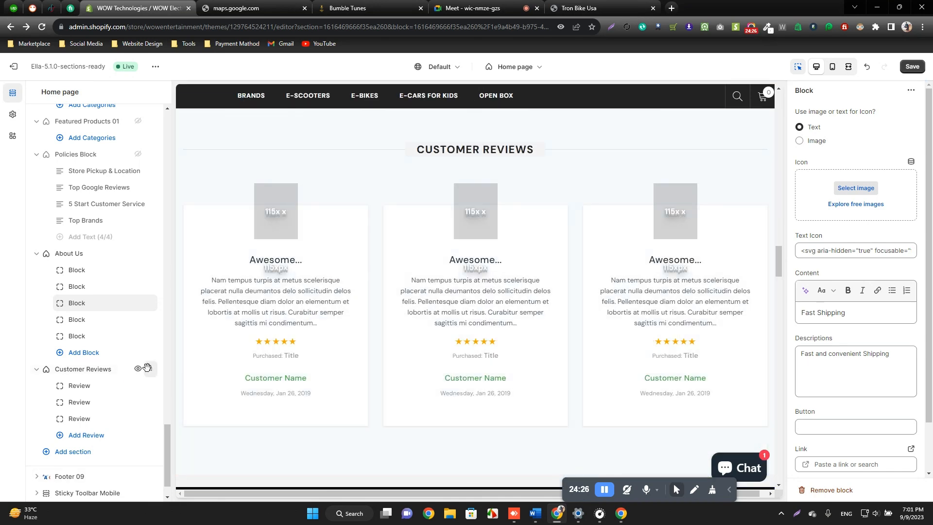
click(138, 368)
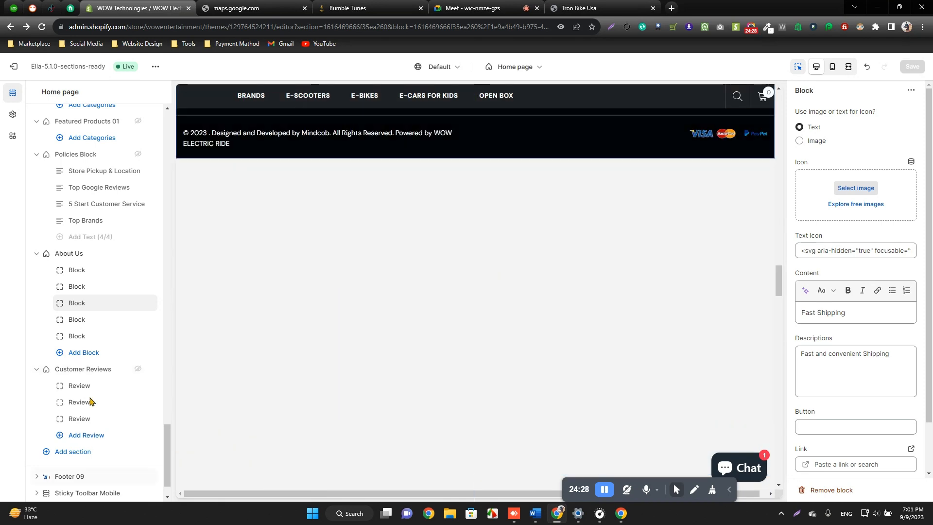
Step: View the store footer in the preview, highlight its contact details, and open the settings of the Footer 09 section
scroll(62, 453, down, 1)
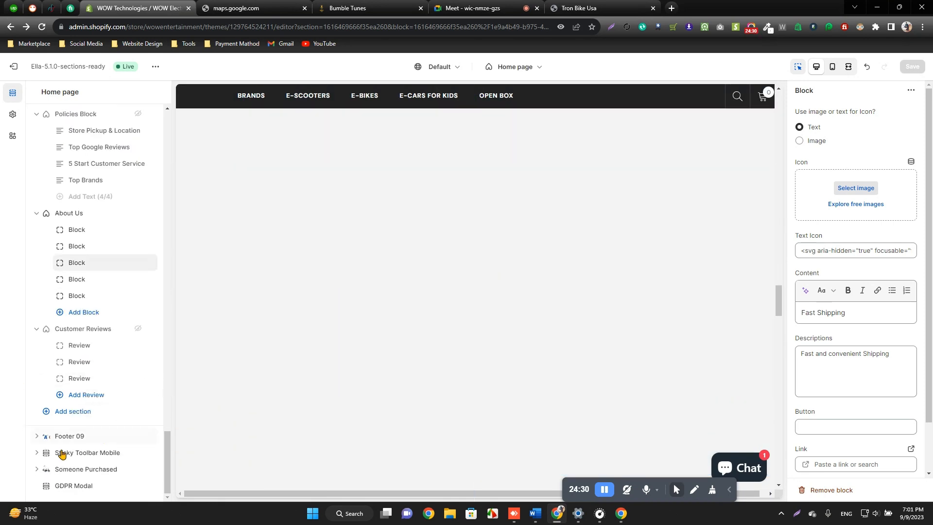
scroll(462, 351, up, 6)
scroll(461, 321, up, 5)
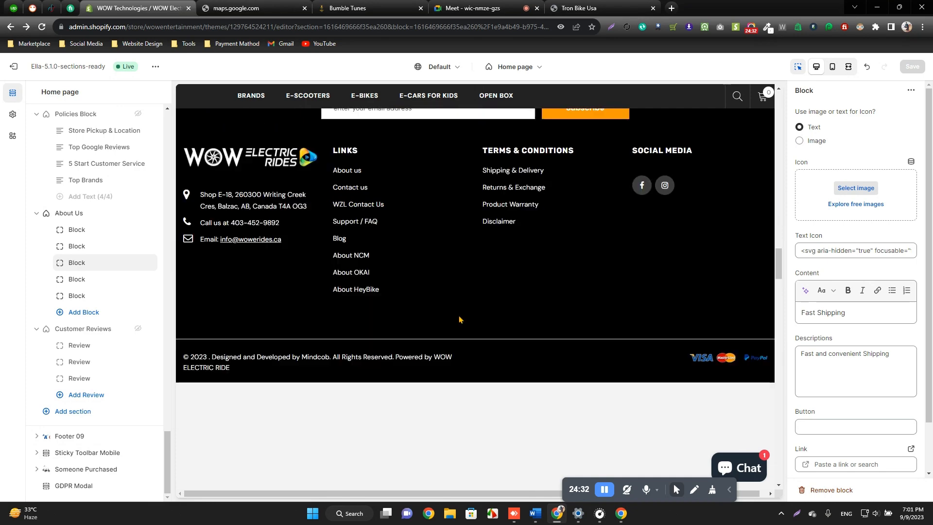
scroll(429, 355, down, 3)
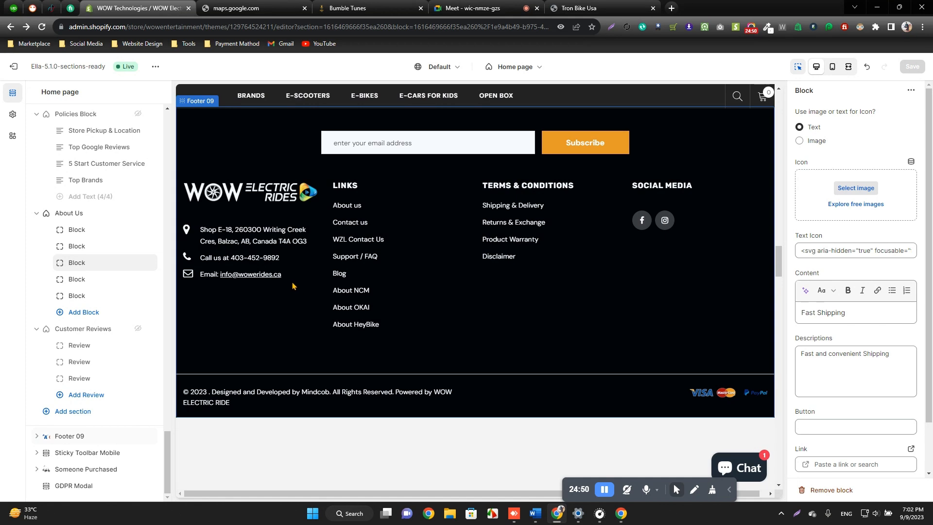
drag(280, 277, 194, 238)
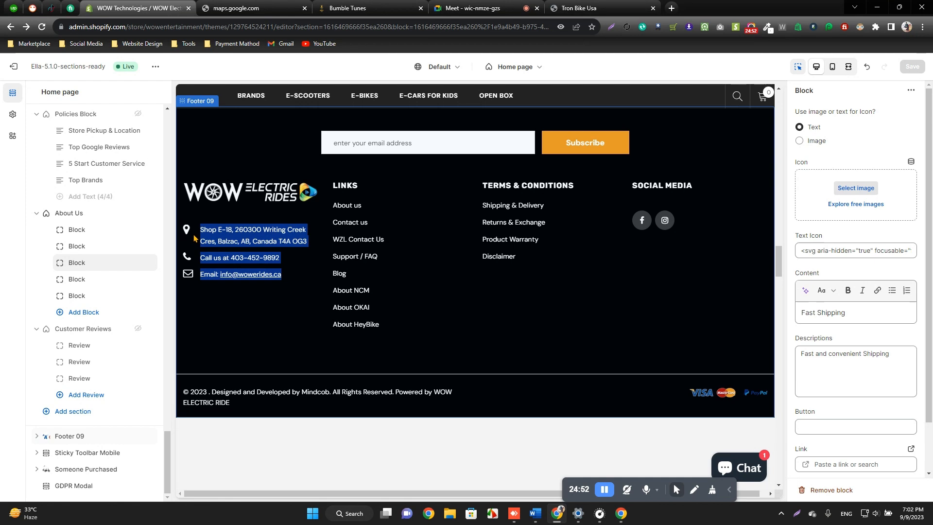
click(197, 233)
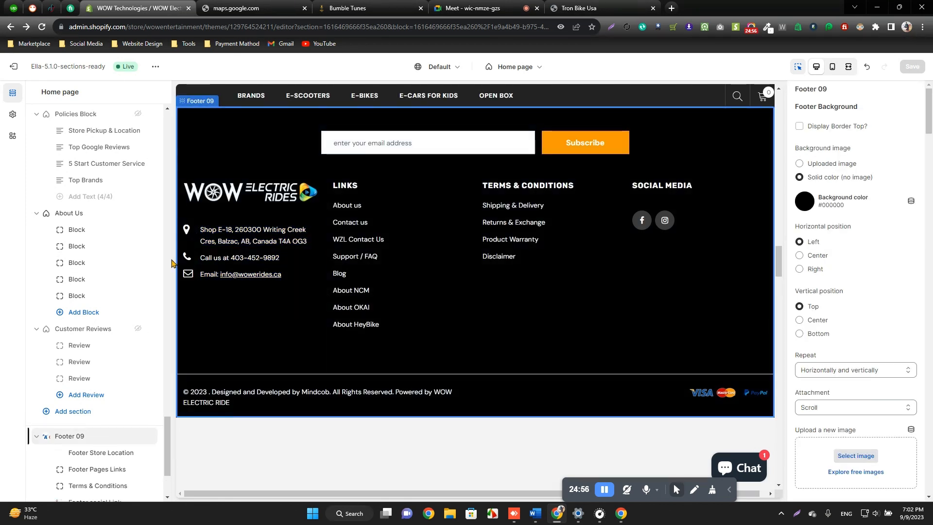
Step: Highlight the footer's store contact details again, and look over the footer from the newsletter signup to the copyright line
drag(198, 229, 368, 253)
scroll(576, 329, up, 3)
scroll(520, 327, down, 3)
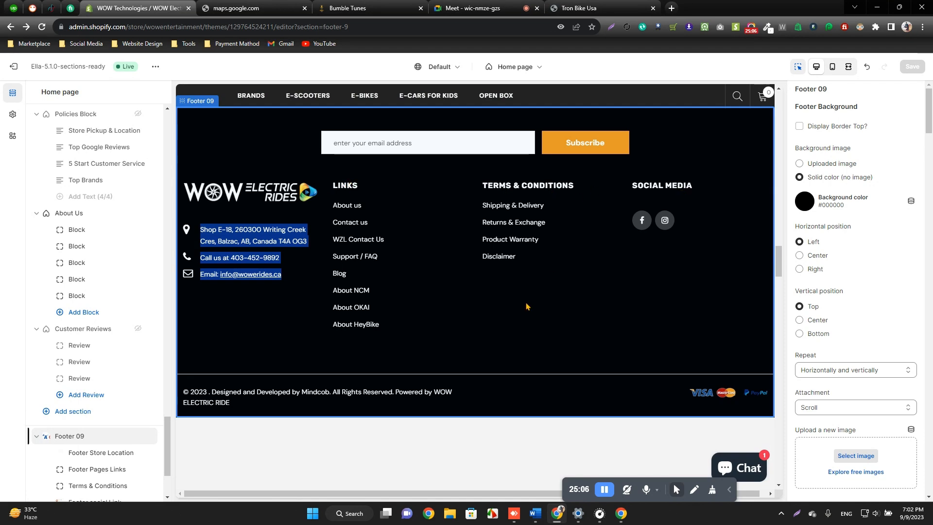
scroll(552, 267, down, 3)
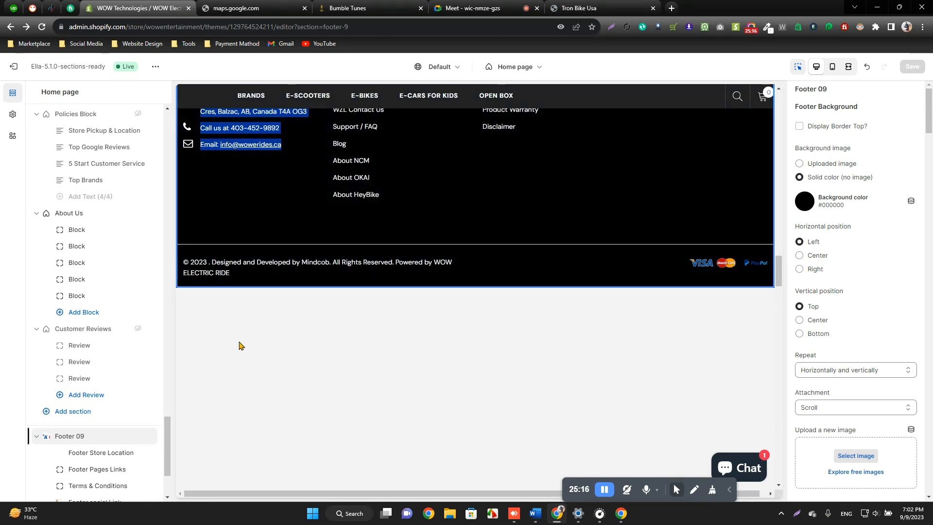
Step: Expand the Sticky Toolbar Mobile section, switch the preview to mobile view, and enable the toolbar
scroll(88, 358, down, 2)
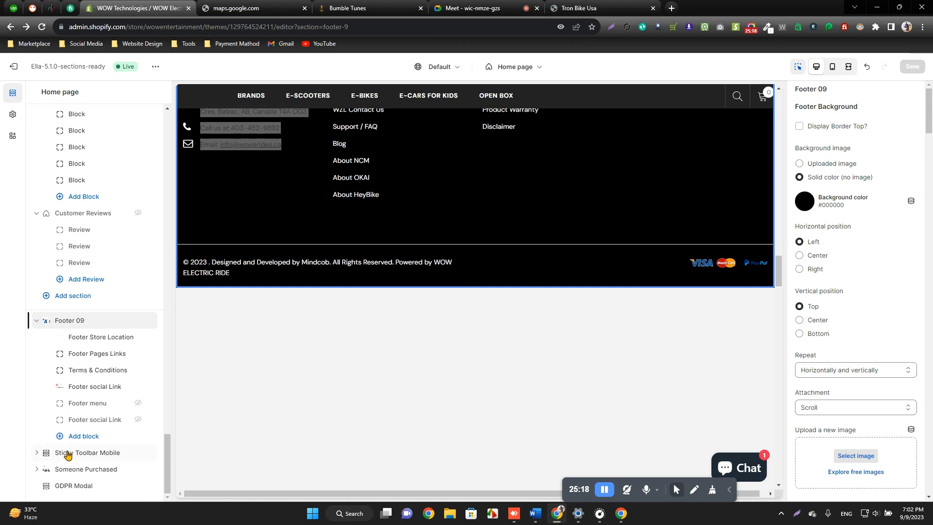
click(38, 452)
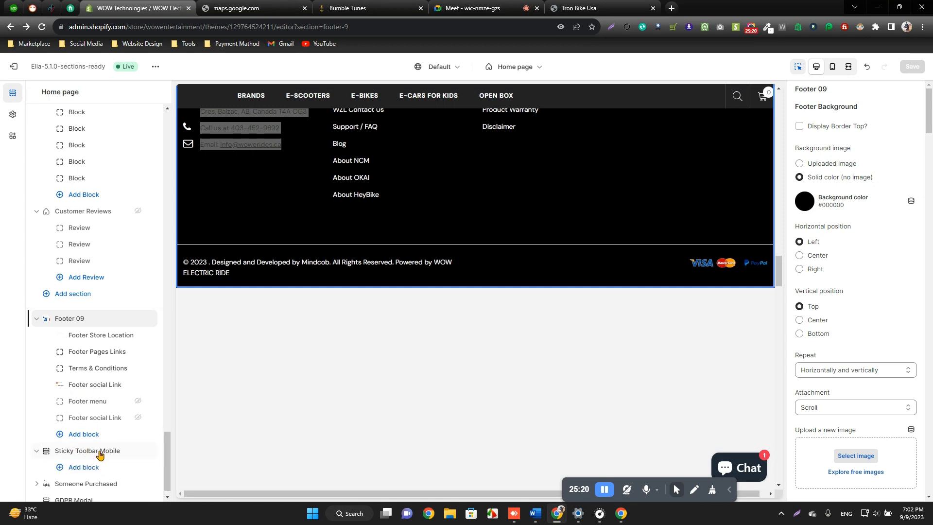
scroll(100, 454, down, 1)
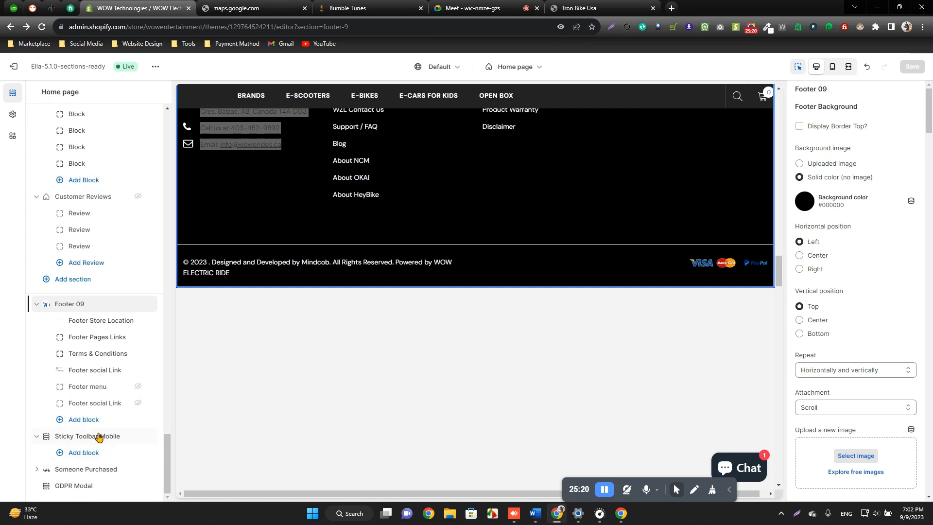
click(833, 66)
scroll(464, 443, up, 15)
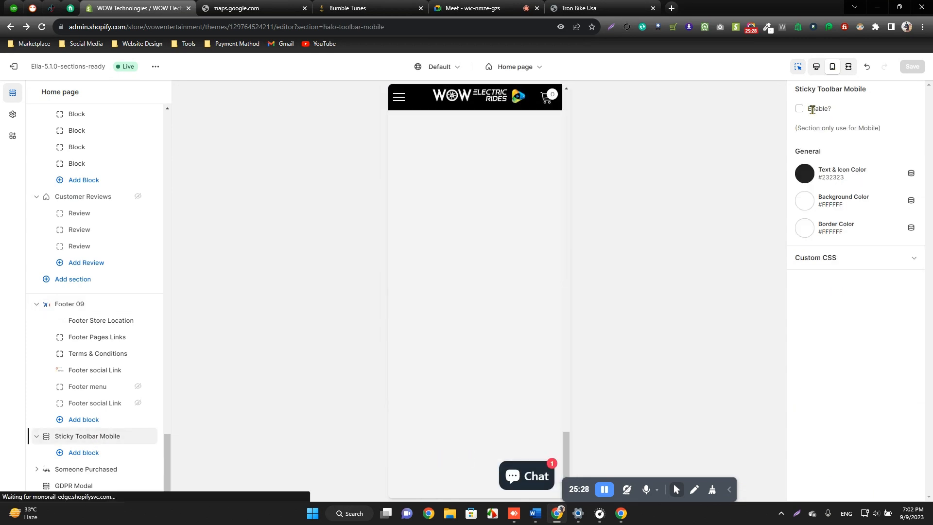
click(799, 109)
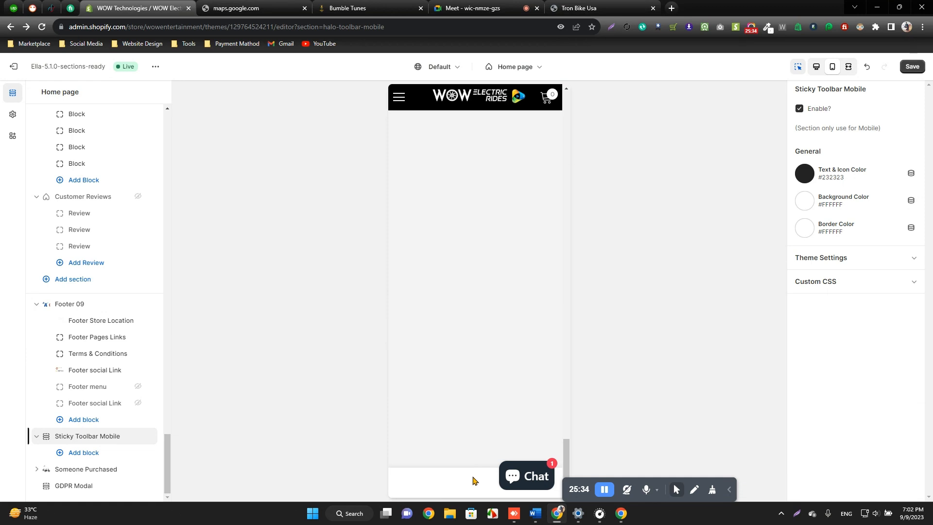
Step: Set the mobile sticky toolbar's background color to #000000 and its text and icon color to #FDFDFD
click(808, 226)
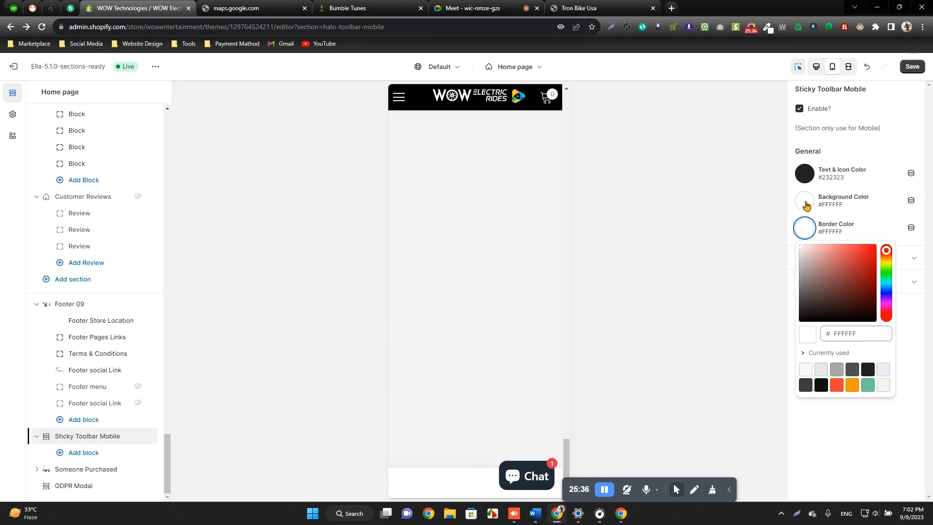
click(806, 205)
drag(802, 294, 790, 348)
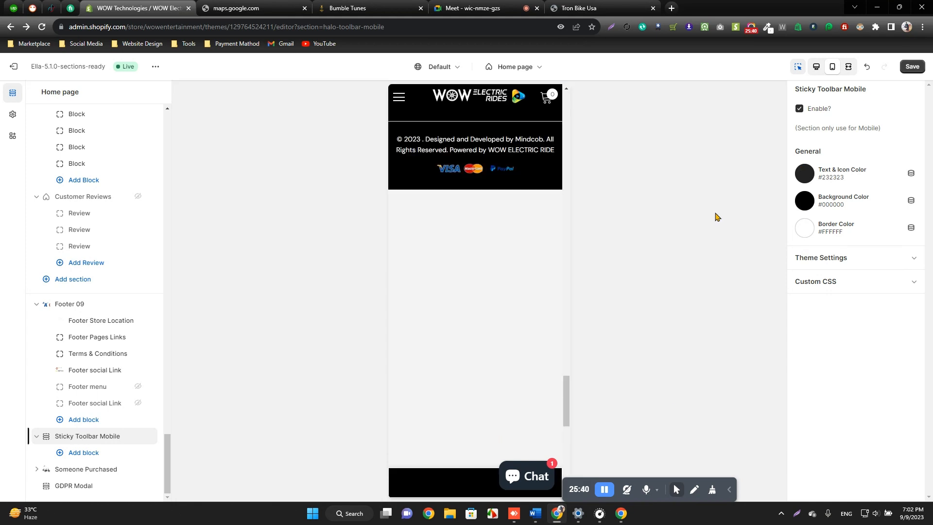
click(811, 178)
drag(805, 209, 793, 191)
click(845, 370)
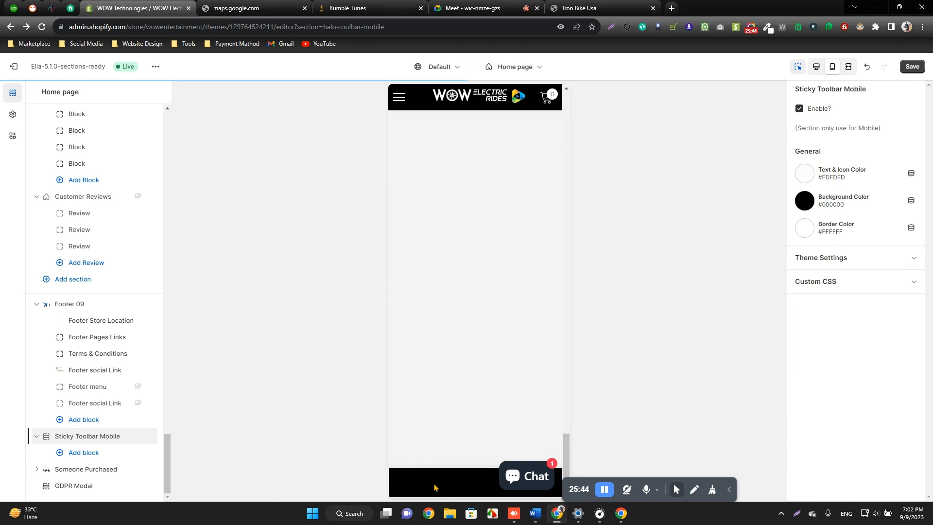
Step: Add an Add Action block to the Sticky Toolbar Mobile section and view its icon, text and action settings
click(73, 458)
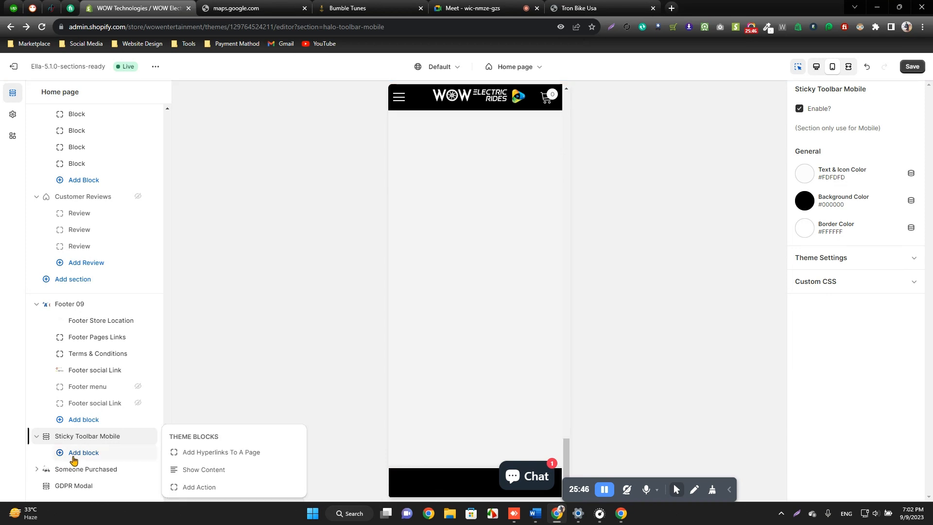
click(199, 487)
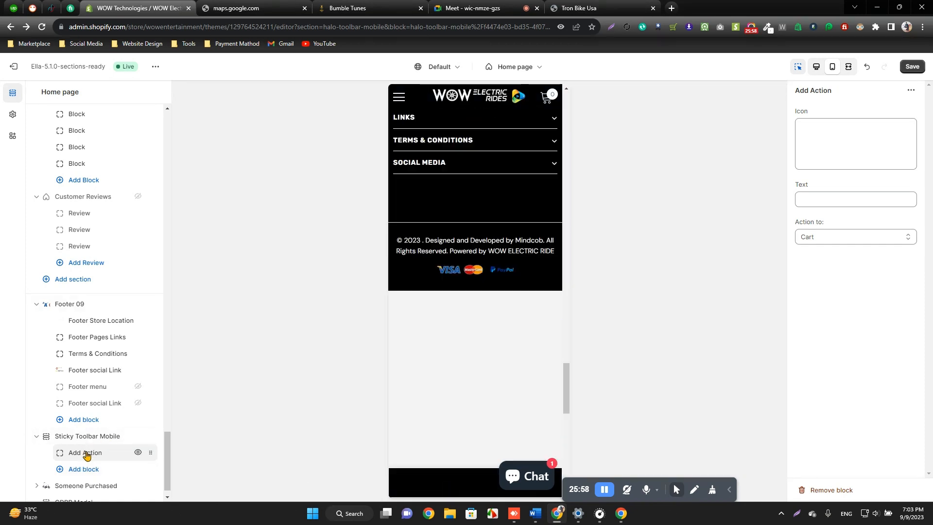
click(138, 436)
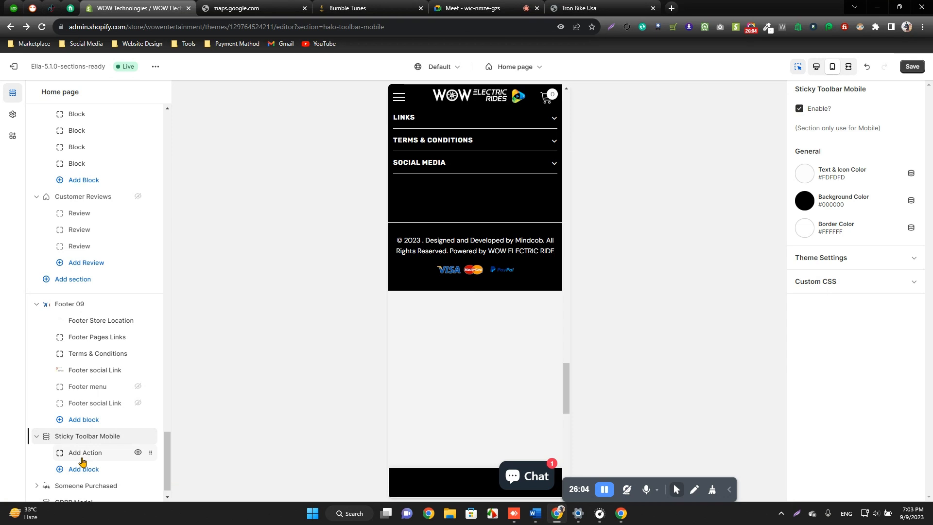
click(81, 456)
Step: Disable the Sticky Toolbar Mobile section and save the theme changes
click(108, 436)
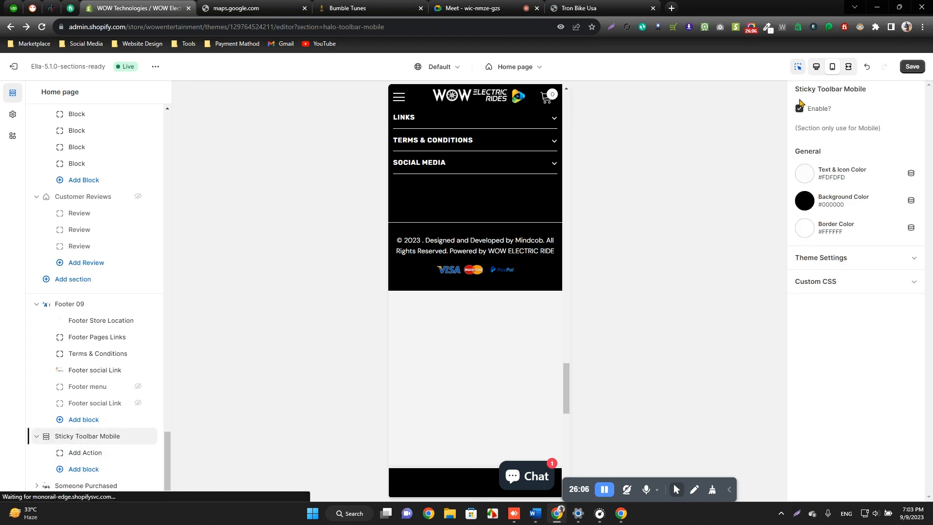
click(799, 108)
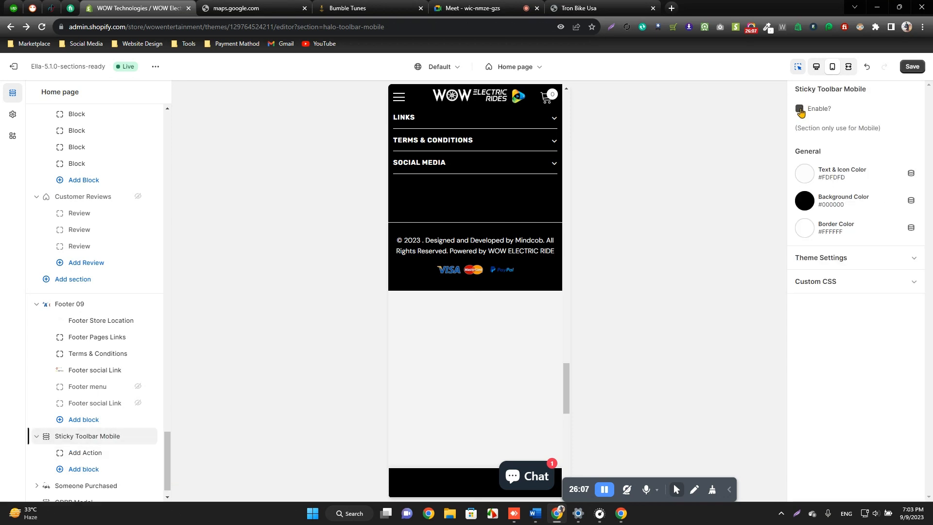
click(912, 68)
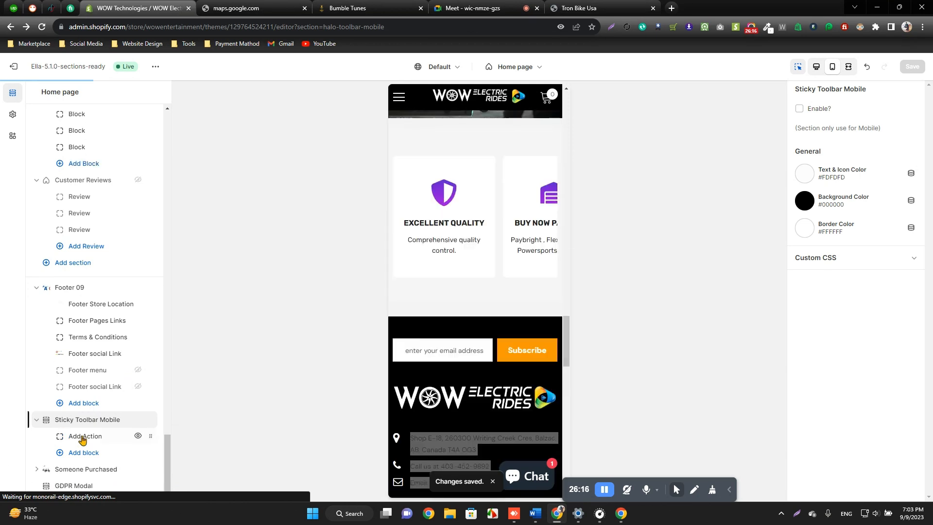
Step: Expand the Someone Purchased section, enlarge the browser zoom, and look over the section's popup settings
click(38, 468)
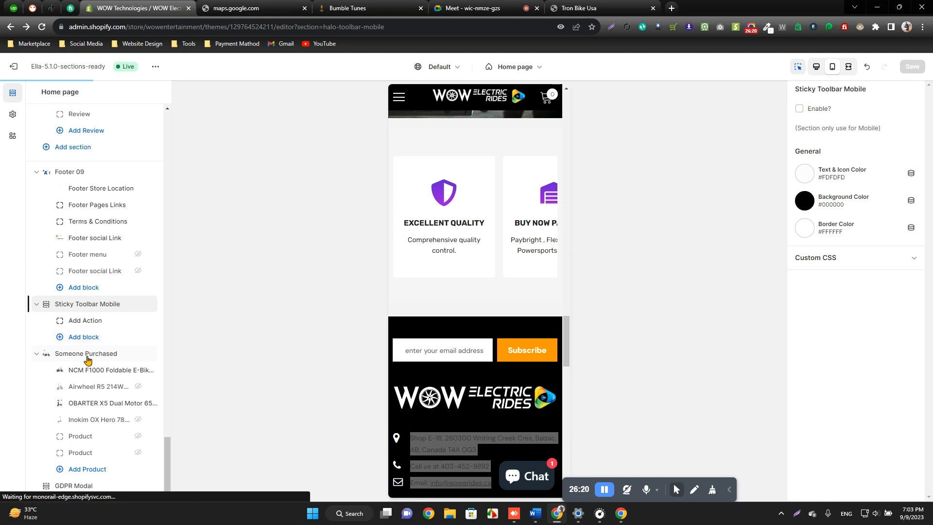
click(87, 359)
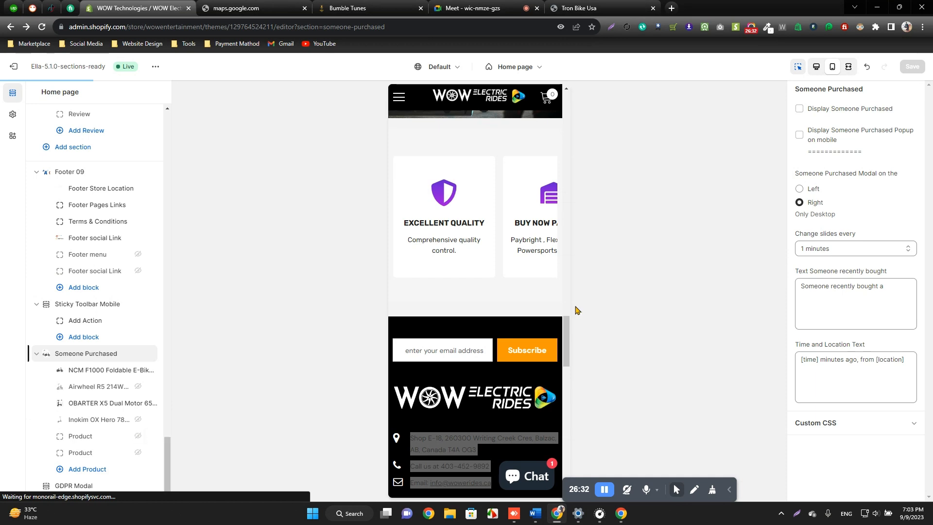
click(922, 27)
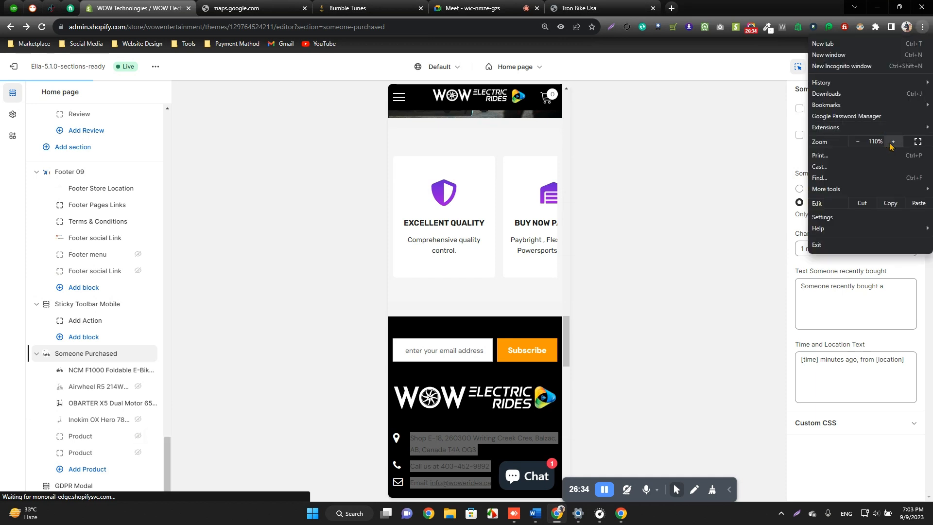
click(263, 236)
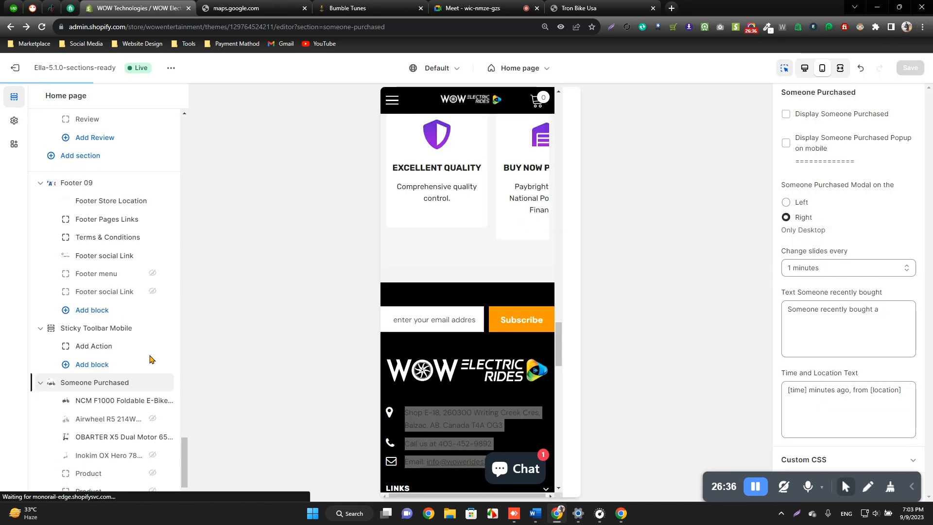
scroll(126, 340, down, 2)
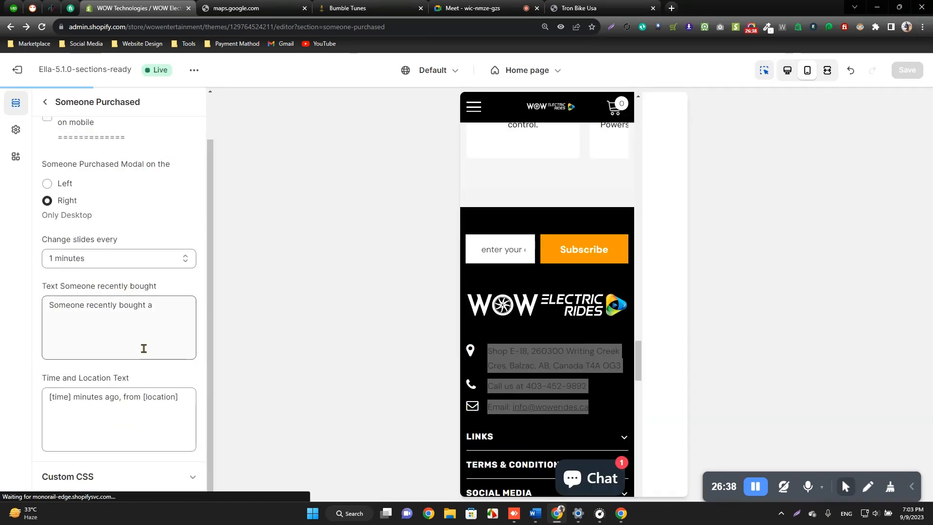
scroll(117, 398, up, 1)
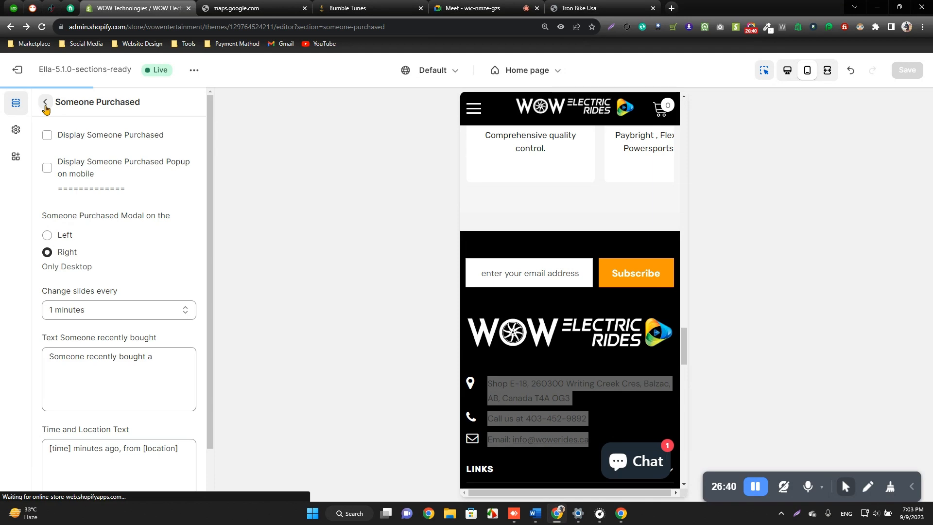
click(44, 102)
Step: Open the GDPR Modal section and look over its position, color and cookie text settings
scroll(109, 409, down, 2)
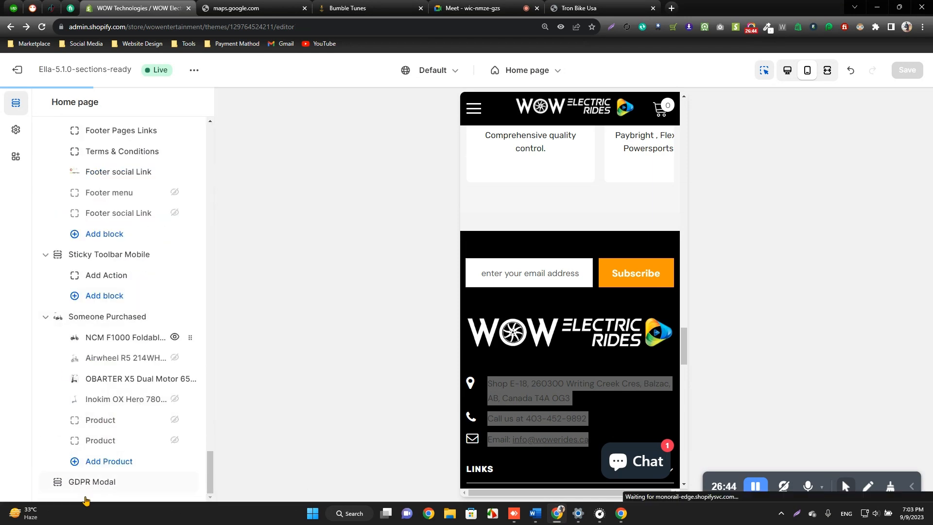
click(63, 483)
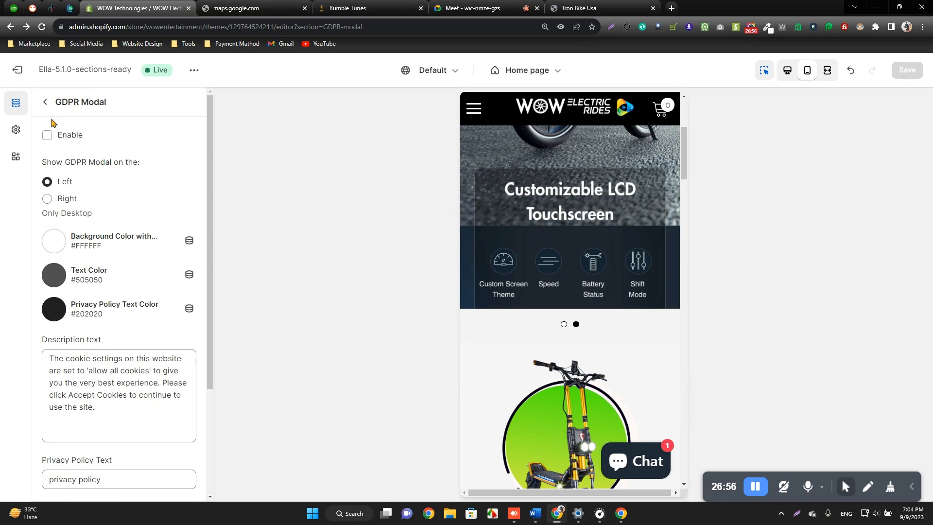
scroll(216, 256, down, 3)
scroll(212, 254, up, 3)
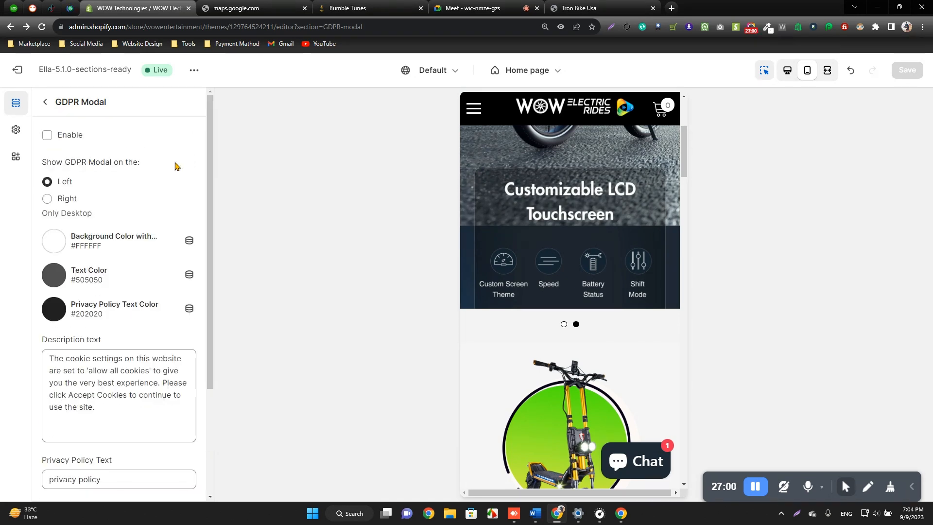
Step: Look through the mobile home page preview from the slideshow down to the product and video sections
scroll(571, 246, down, 8)
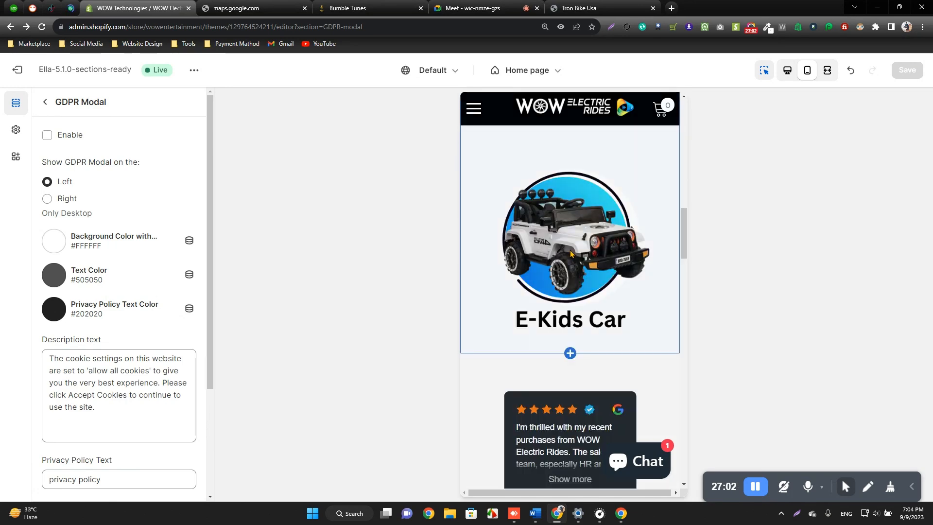
scroll(563, 258, down, 10)
scroll(561, 265, down, 10)
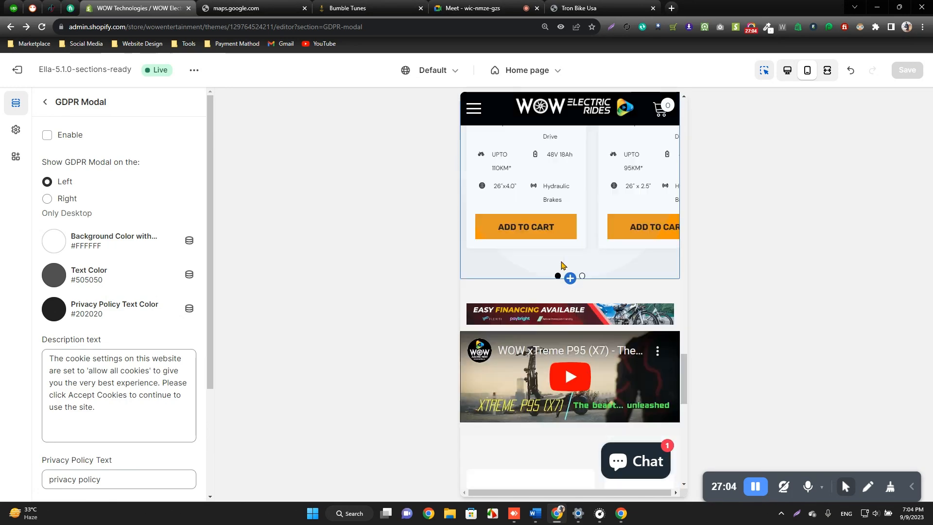
scroll(564, 262, up, 15)
scroll(563, 263, up, 15)
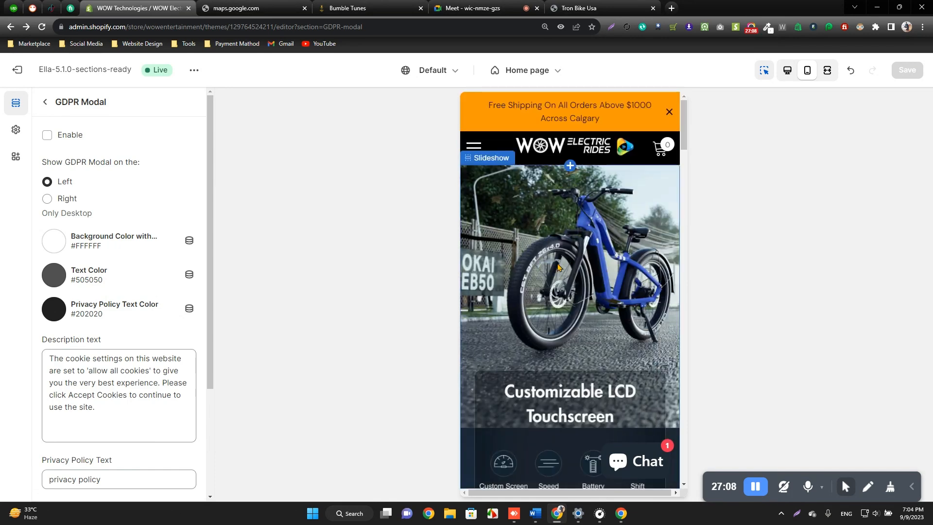
scroll(563, 268, down, 3)
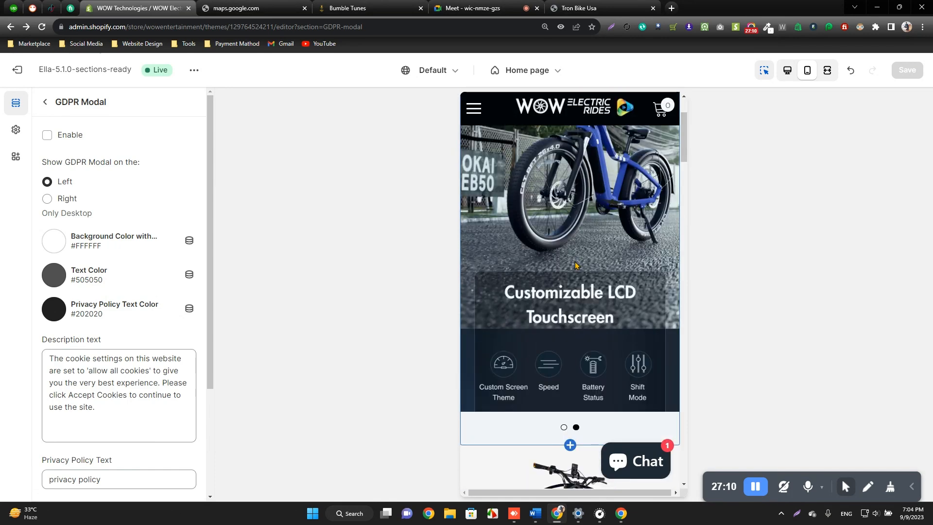
scroll(575, 265, up, 3)
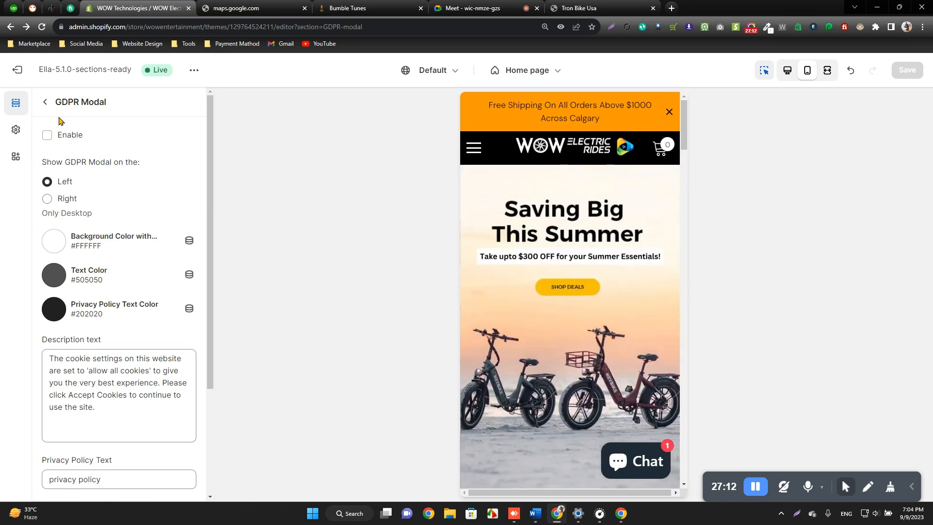
Step: Highlight the GDPR Modal heading above the section's settings
mouse_move(55, 104)
mouse_down()
mouse_move(108, 113)
mouse_move(57, 114)
mouse_up()
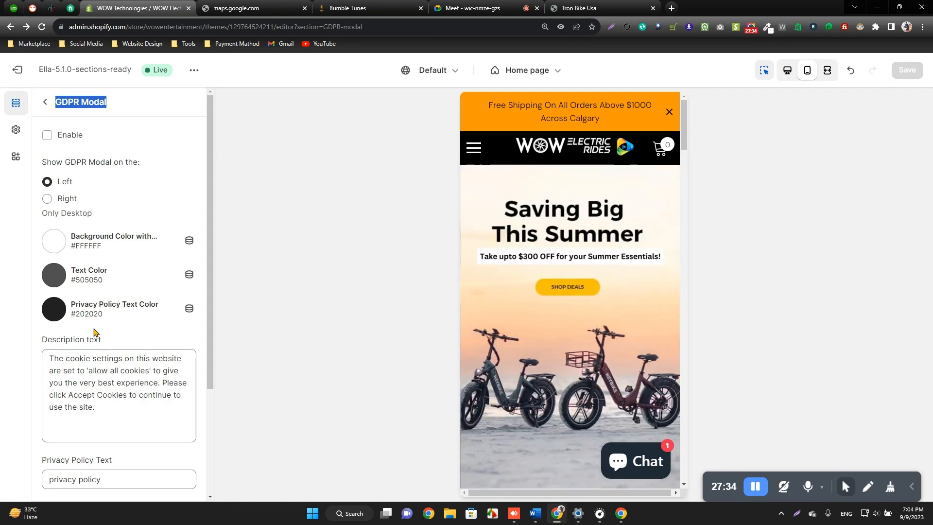
click(12, 359)
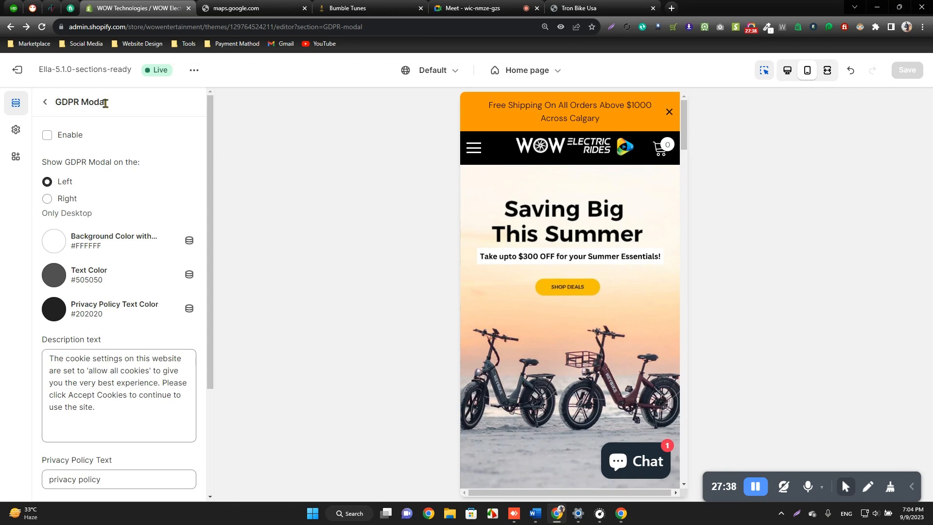
drag(111, 103, 54, 102)
click(346, 187)
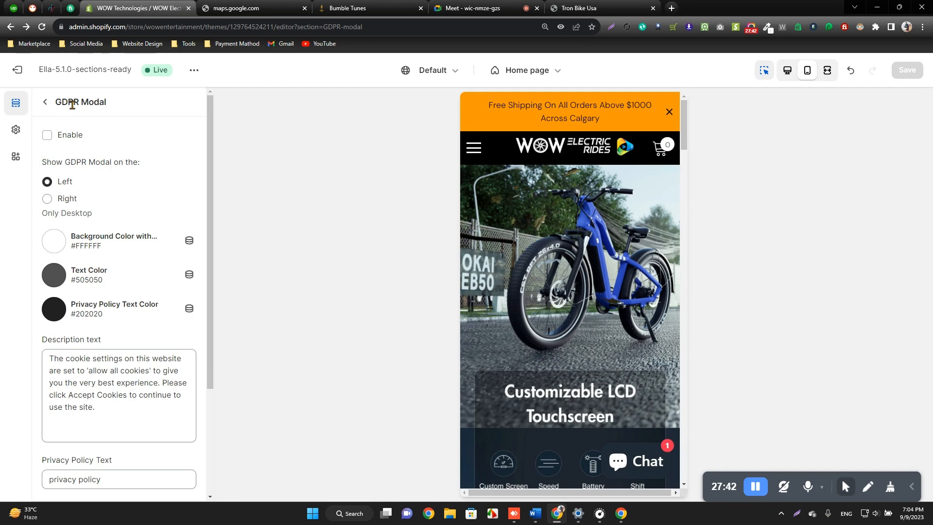
drag(113, 103, 53, 104)
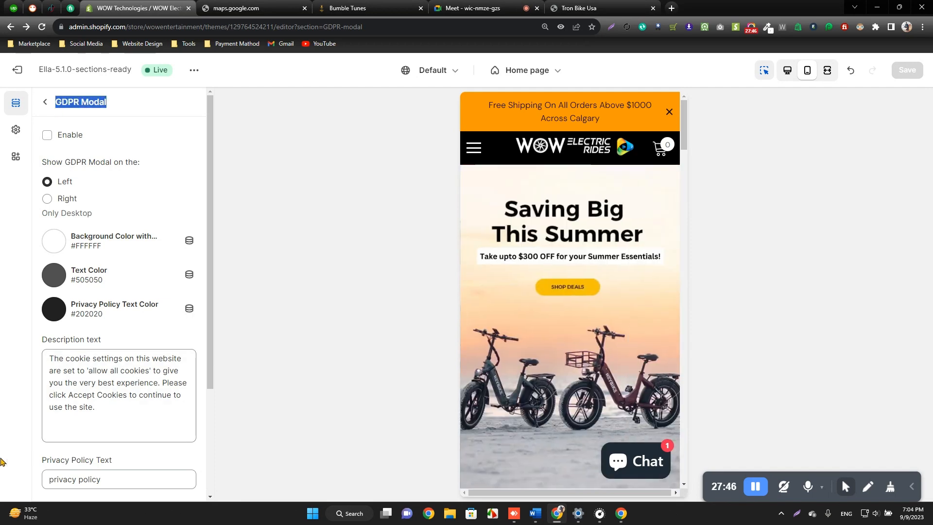
click(674, 8)
click(263, 27)
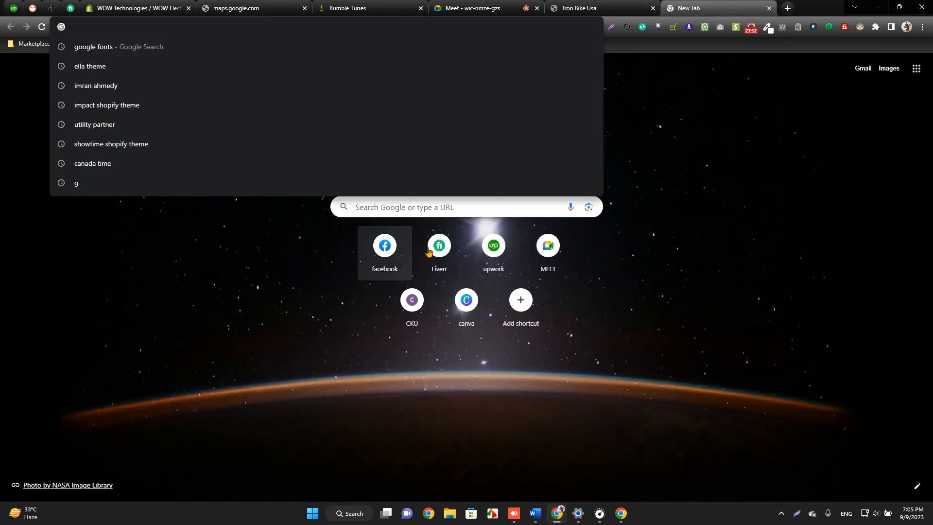
click(703, 254)
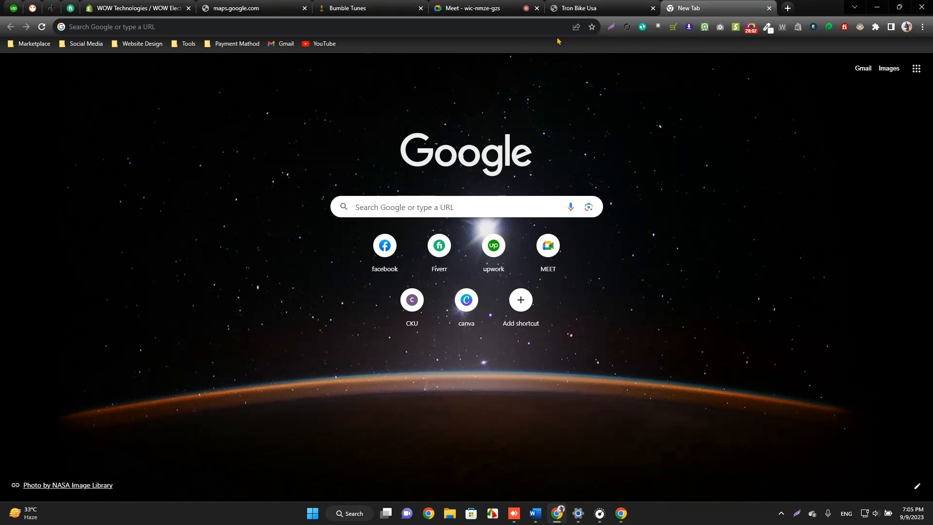
Step: Switch back to the WOW Technologies theme editor and enable the GDPR Modal
click(183, 7)
click(46, 136)
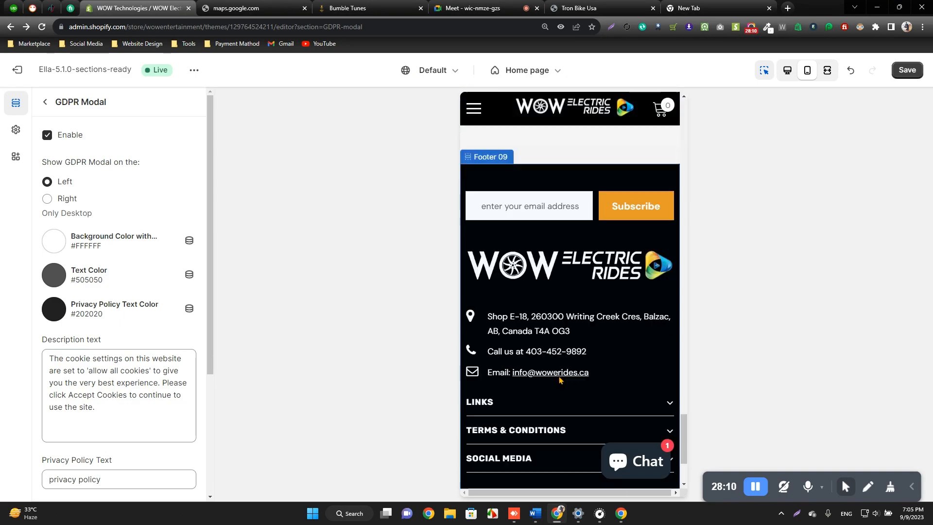
Step: Switch the home page preview from mobile to desktop and look through the footer, Shop by Vendors and Best Sellers areas
scroll(560, 381, up, 20)
scroll(569, 372, down, 20)
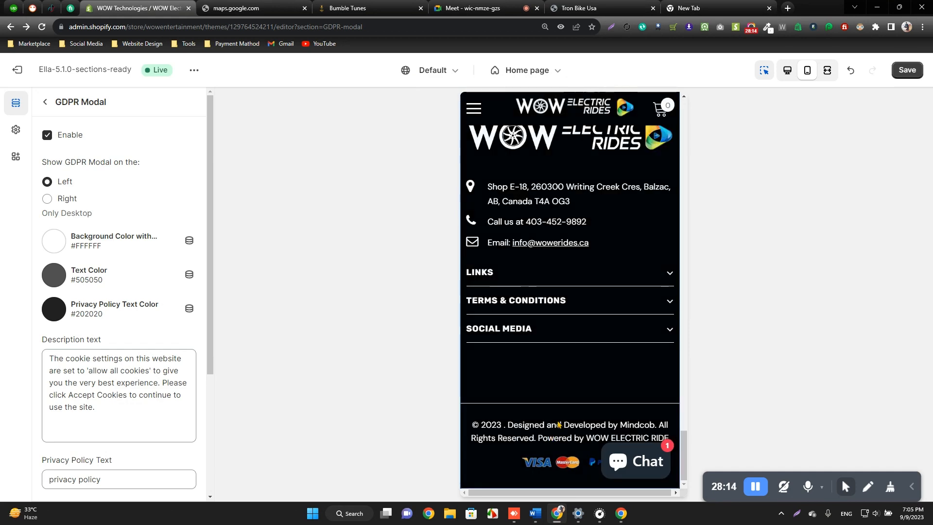
click(787, 70)
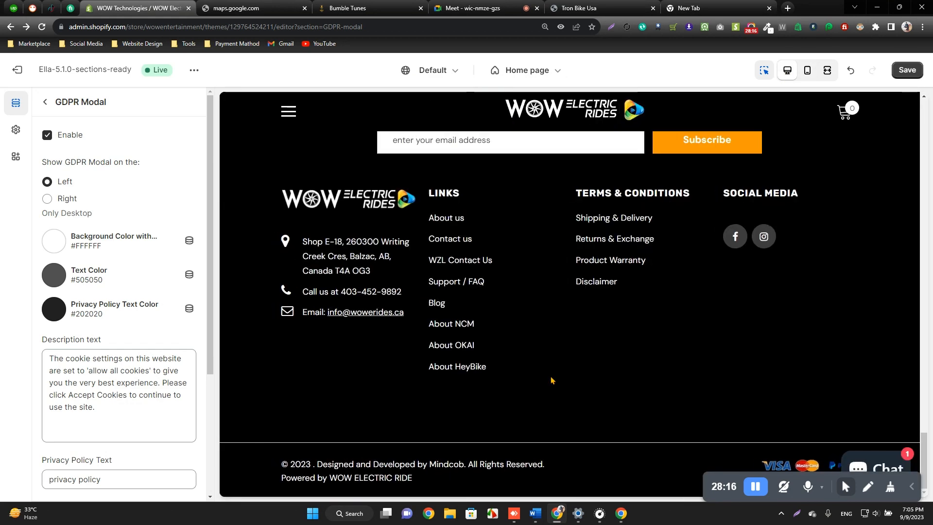
scroll(553, 413, up, 15)
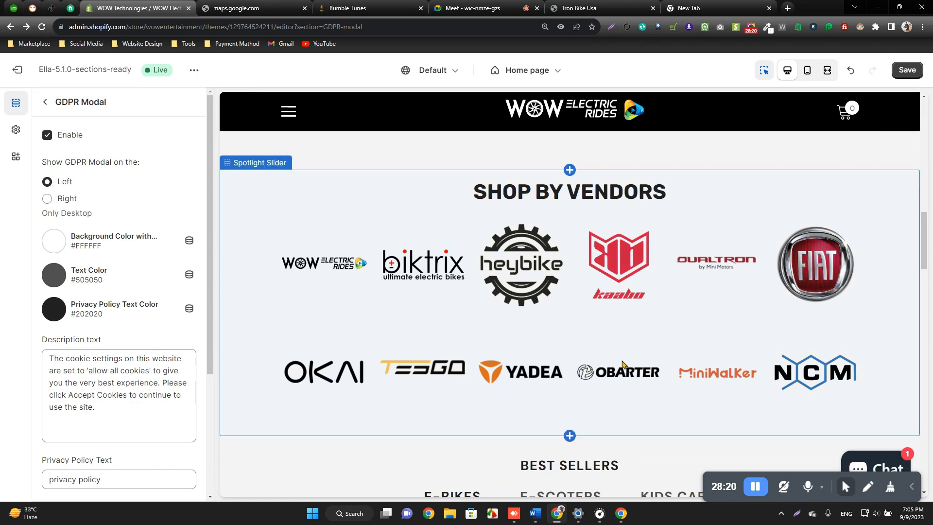
scroll(605, 430, down, 3)
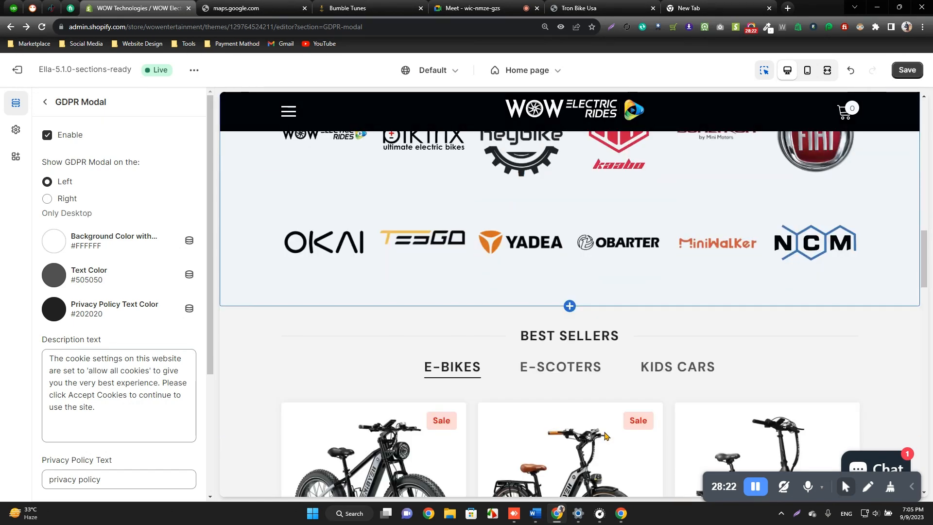
scroll(608, 429, down, 3)
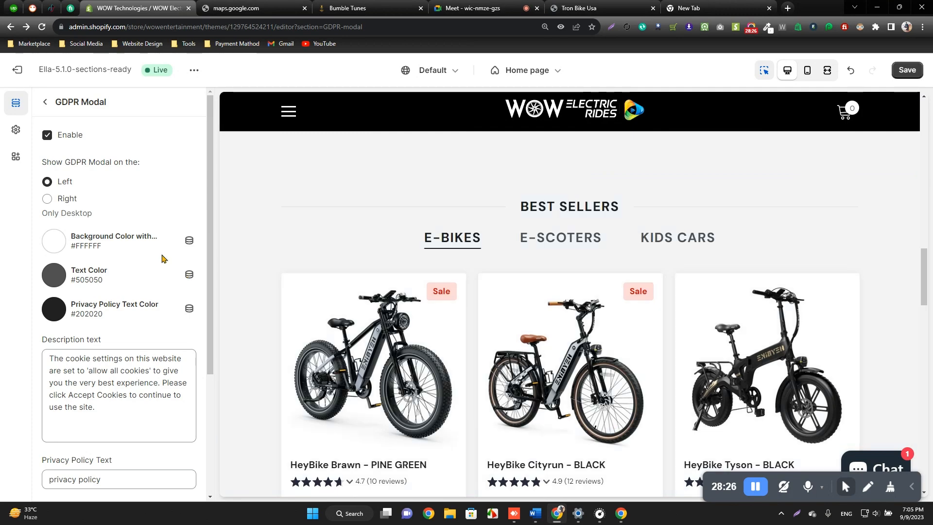
Step: Look over the GDPR Modal's privacy policy text, policy link and accept cookies text, and return to the home page sections
scroll(117, 337, down, 3)
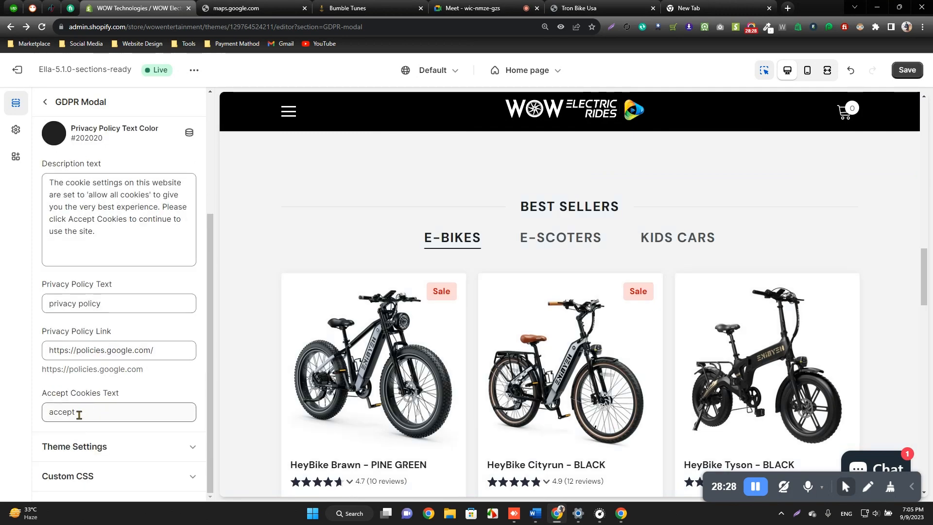
click(80, 415)
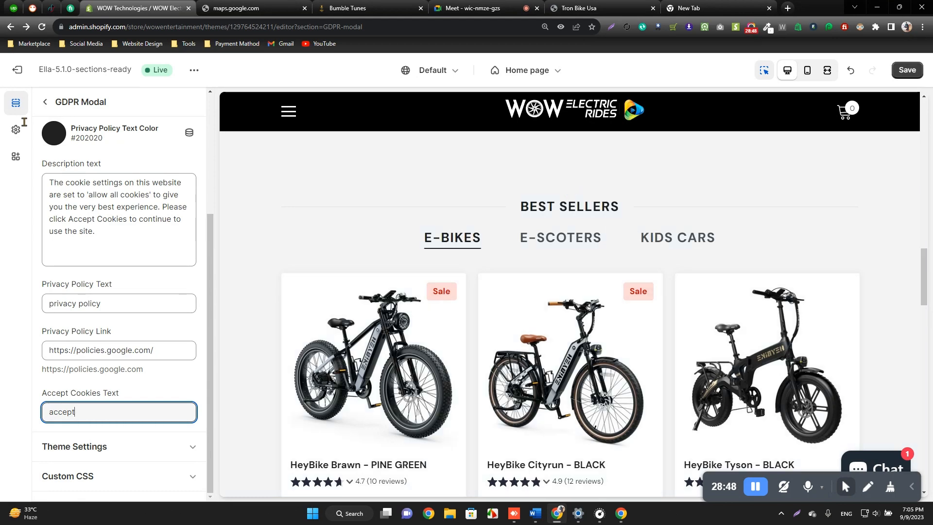
click(46, 103)
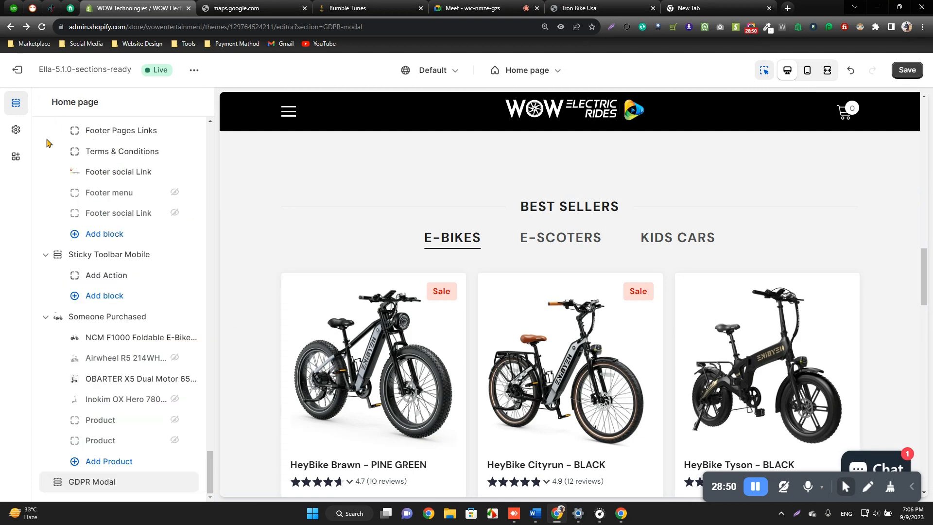
Step: Reopen the GDPR Modal section, disable the modal and return to the home page section list
click(73, 481)
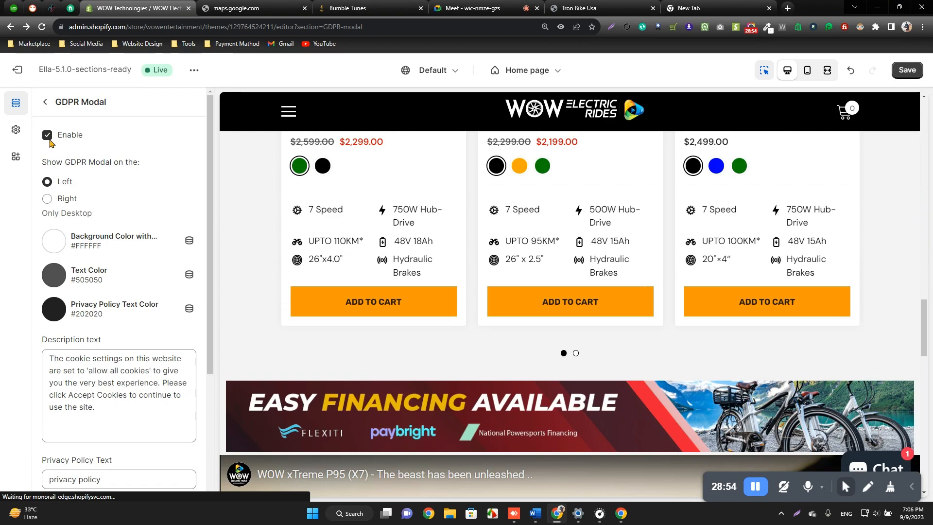
click(47, 135)
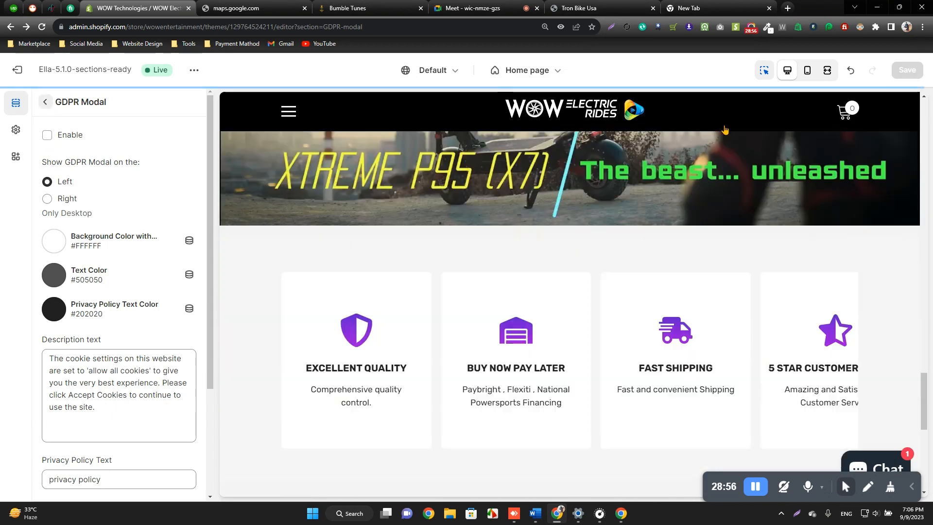
click(45, 103)
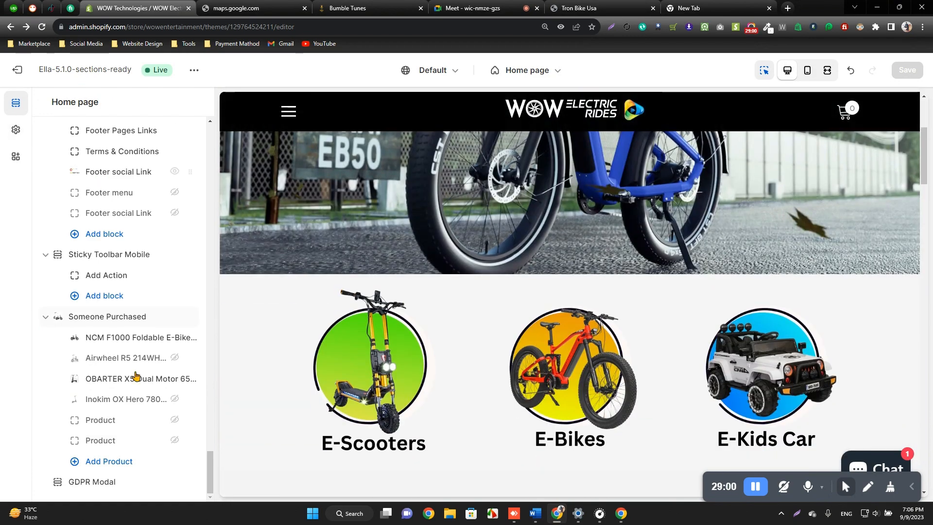
Step: Look through the home page section list around Featured Products, Policies Block, About Us and Customer Reviews
scroll(115, 316, up, 10)
scroll(199, 406, down, 8)
scroll(200, 403, down, 3)
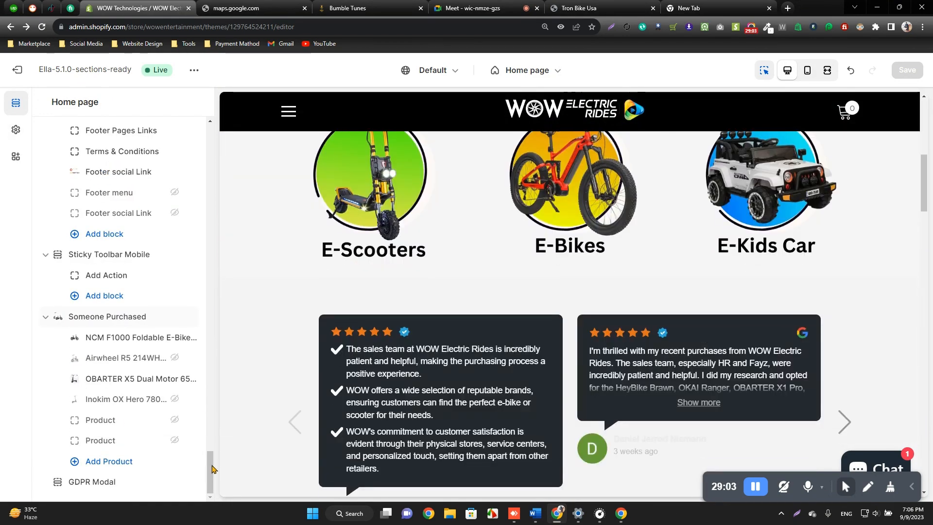
drag(213, 467, 207, 431)
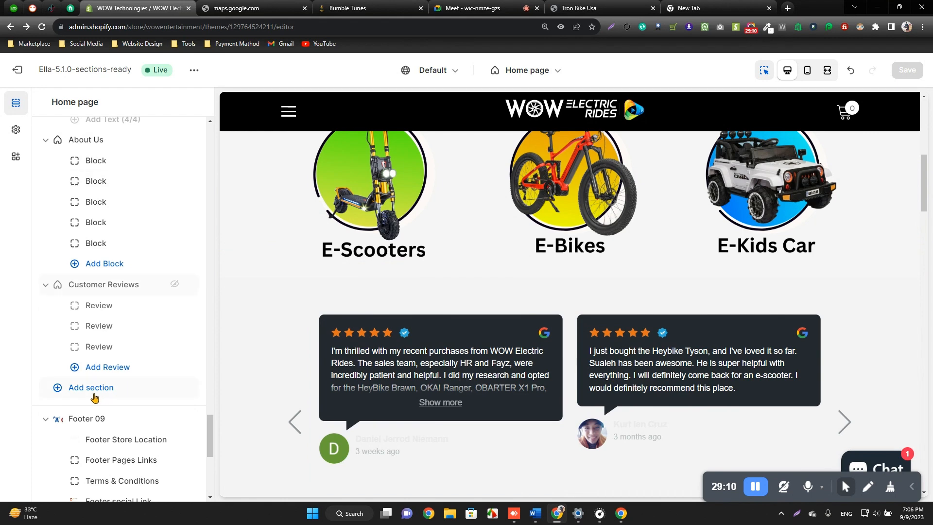
scroll(116, 288, up, 20)
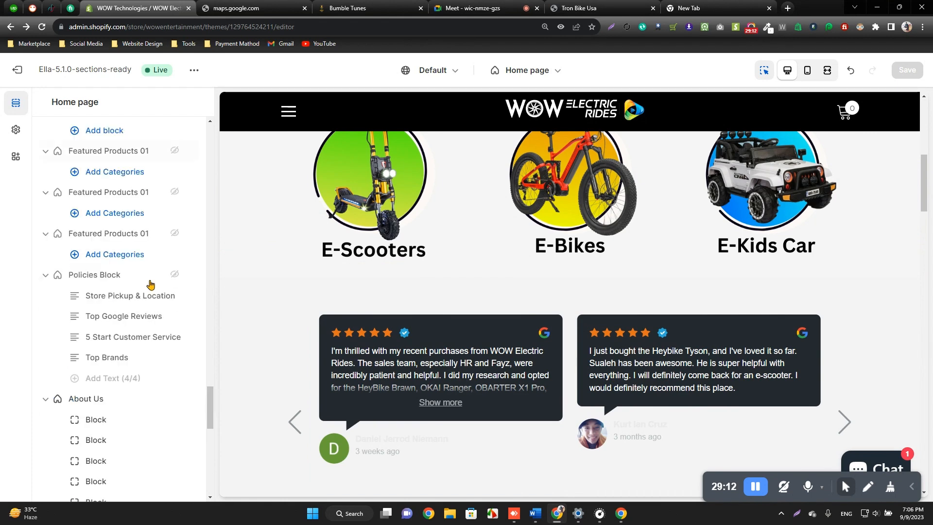
scroll(114, 233, down, 20)
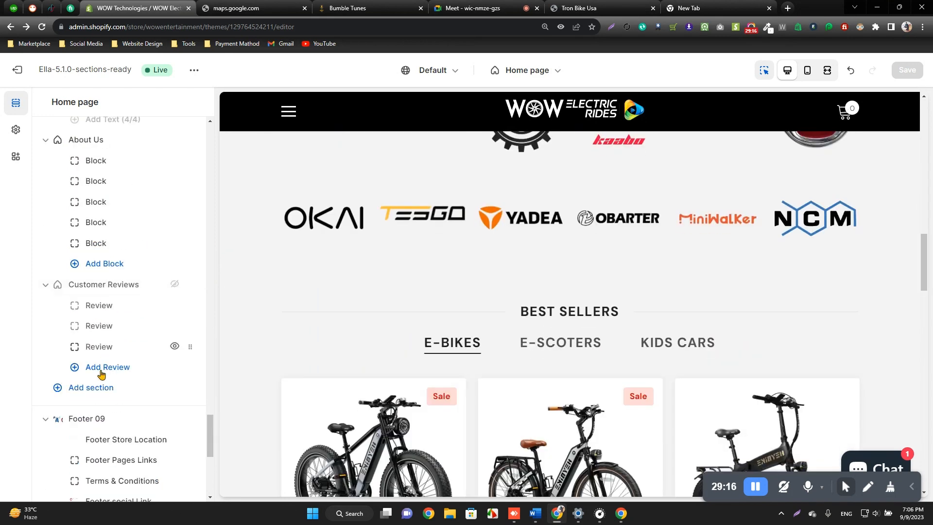
Step: Open the choices for adding a section after Customer Reviews and browse them from Custom Liquid to Spotlight Slider
click(76, 388)
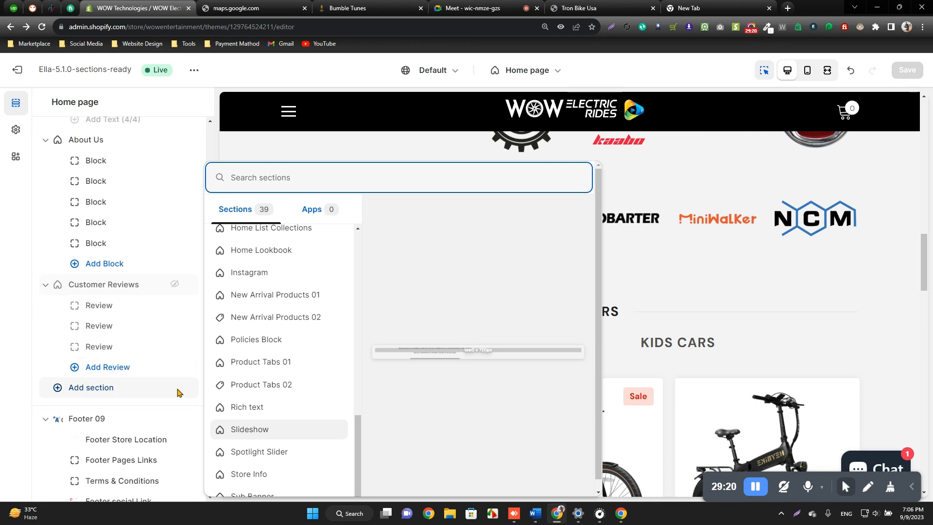
scroll(289, 389, up, 10)
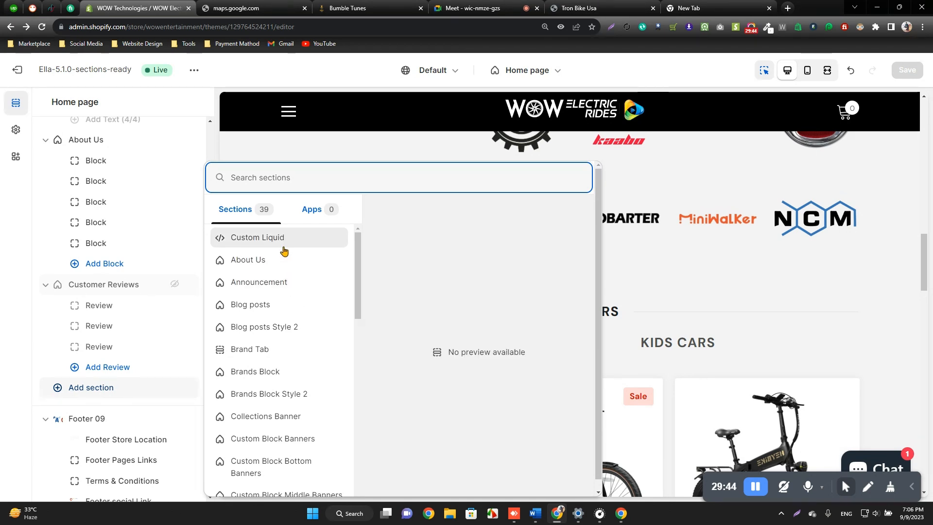
scroll(280, 379, down, 10)
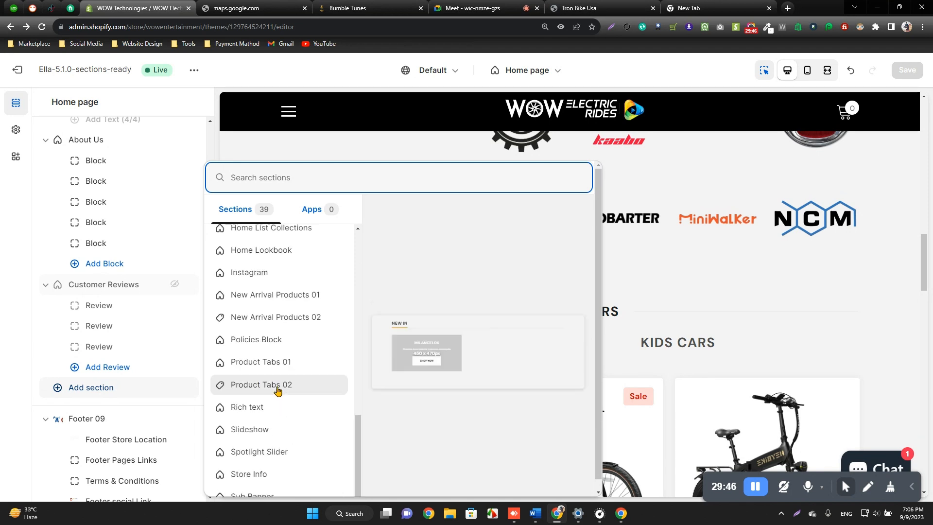
scroll(278, 389, up, 5)
scroll(278, 388, up, 6)
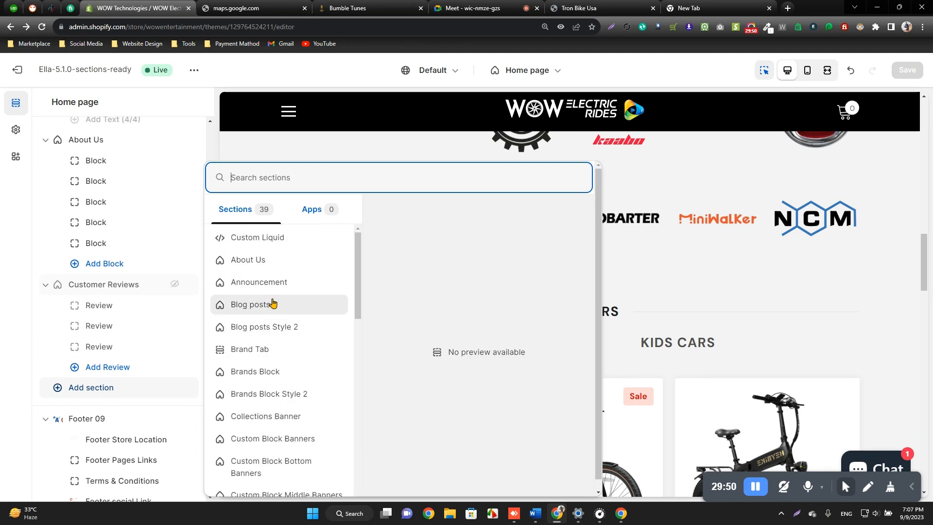
scroll(272, 304, down, 8)
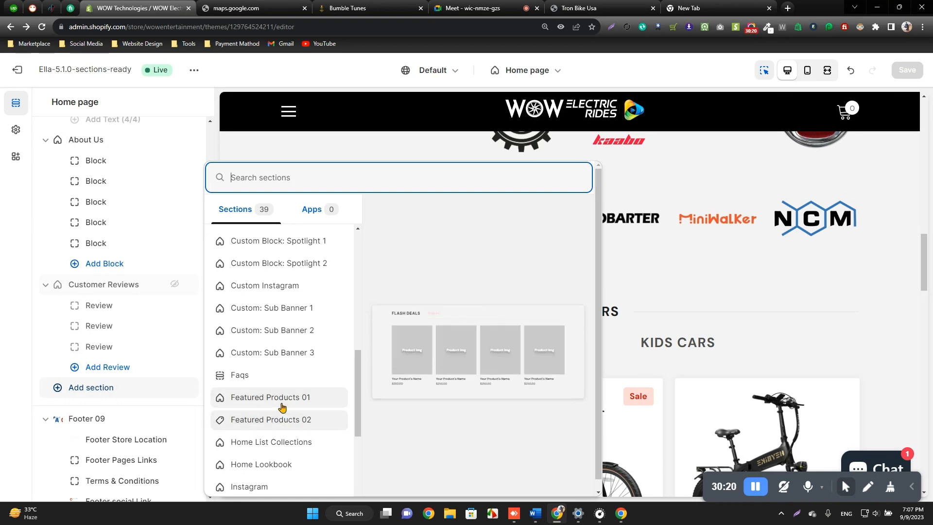
scroll(278, 423, down, 3)
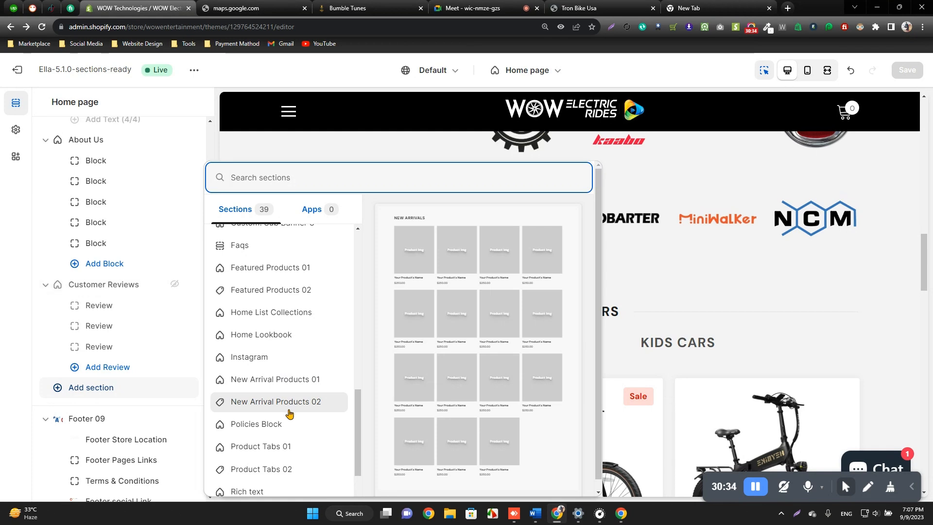
scroll(286, 445, down, 1)
scroll(279, 413, down, 1)
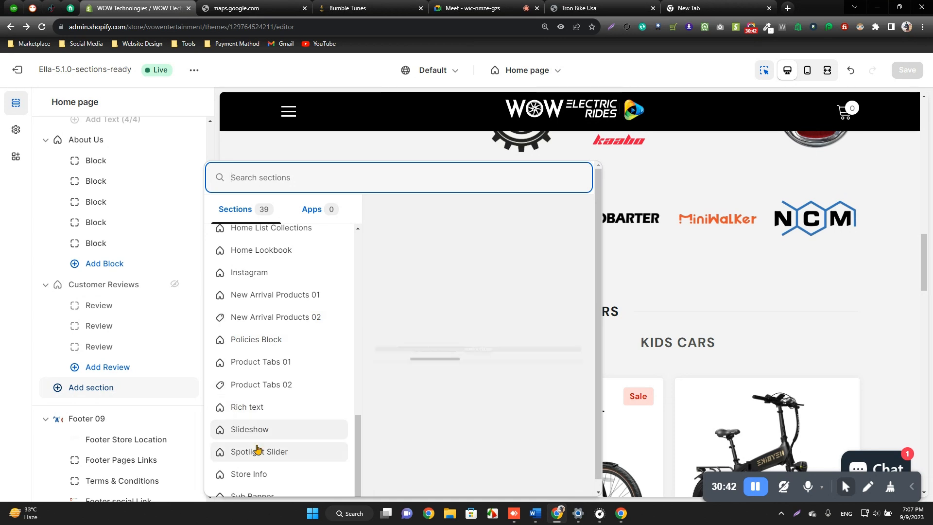
Step: Browse the addable sections again, previewing brand blocks, Custom Block Middle Banners and Collections Banner
scroll(285, 462, up, 10)
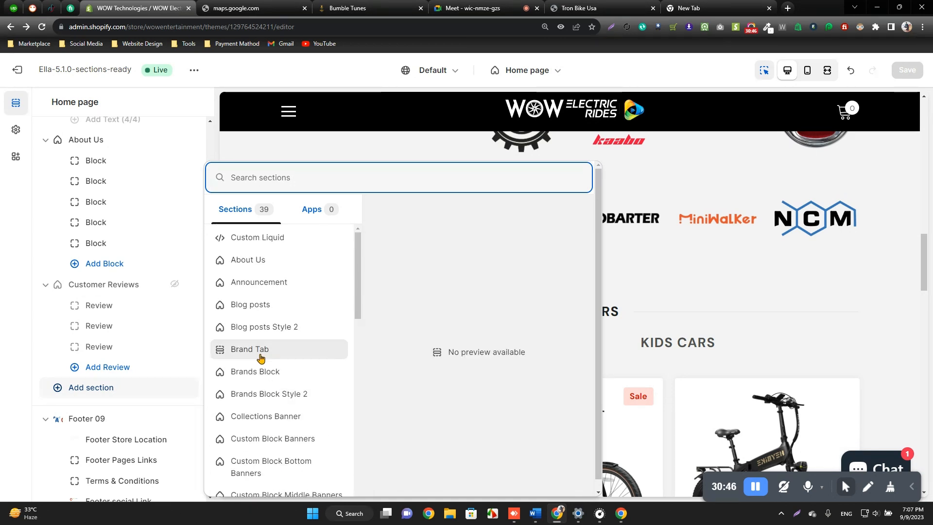
scroll(261, 350, down, 8)
scroll(261, 334, up, 8)
scroll(308, 314, down, 6)
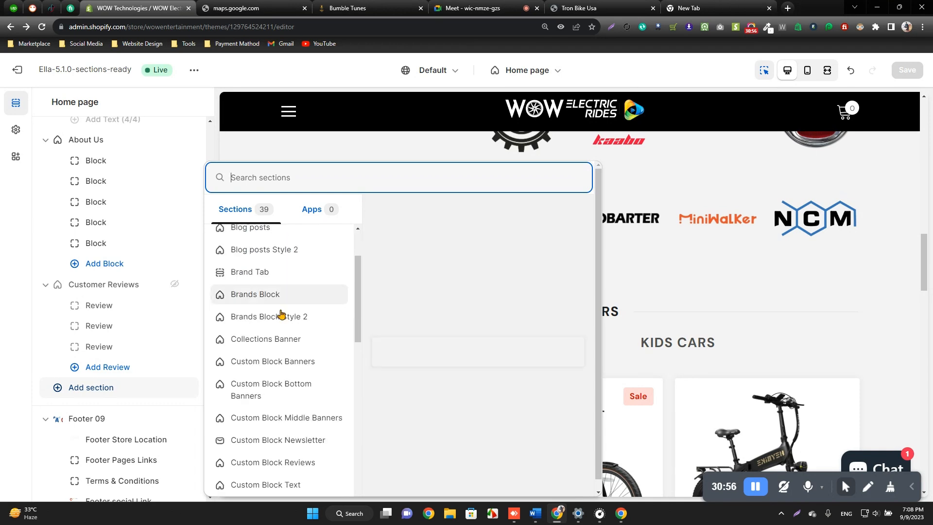
scroll(288, 345, down, 8)
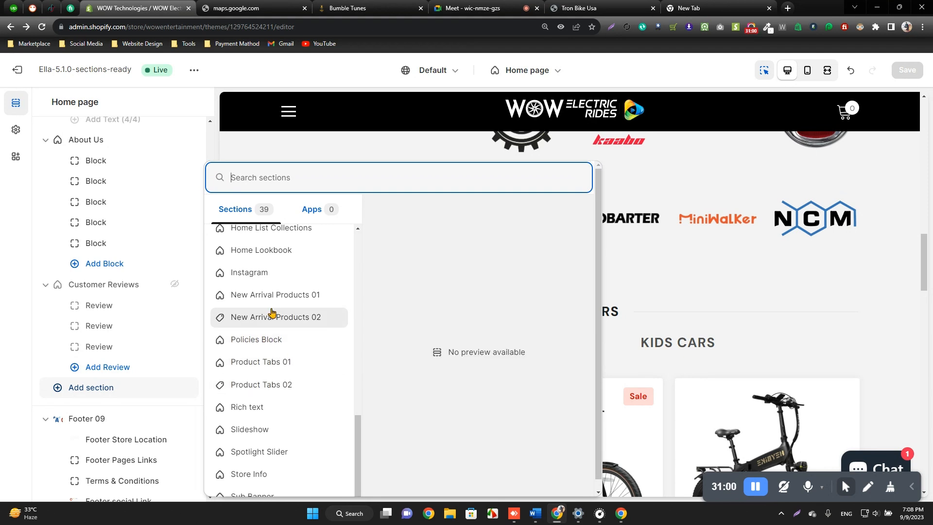
scroll(257, 277, up, 8)
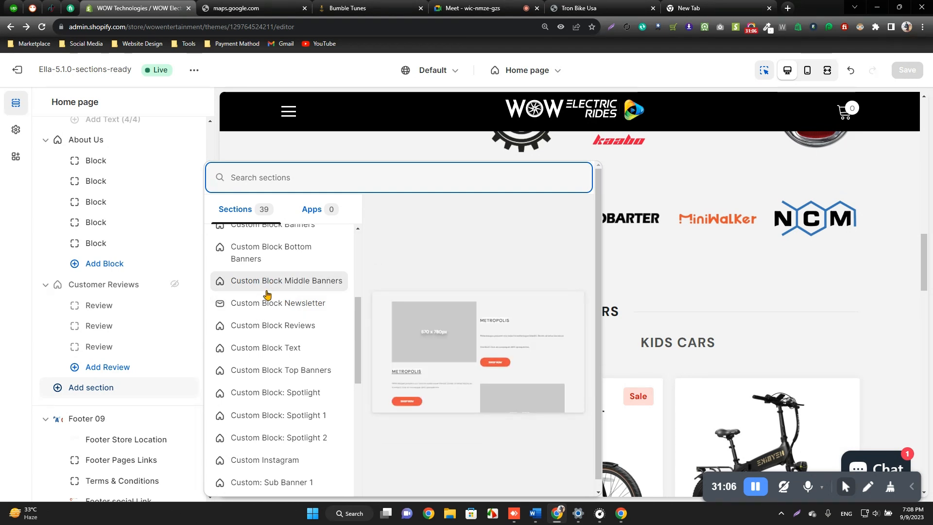
scroll(274, 286, up, 3)
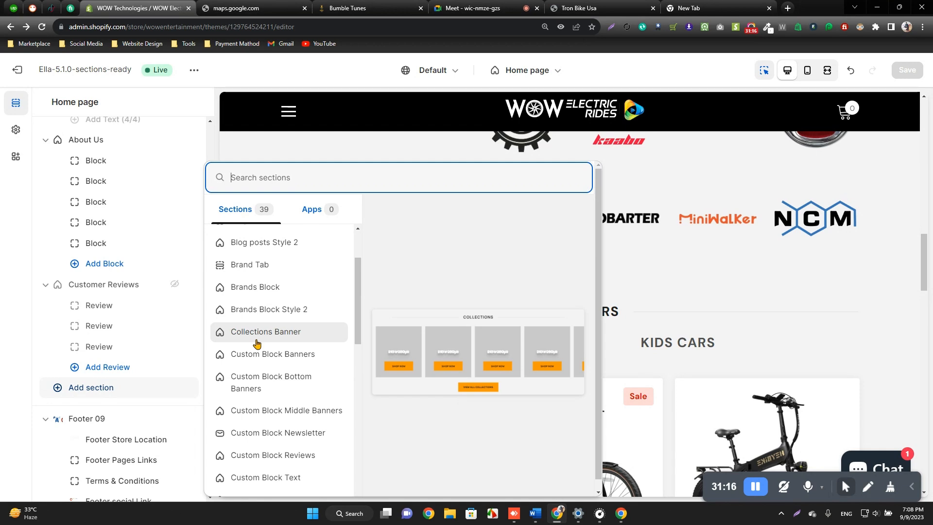
Step: Check which app sections can be added, and look over the theme's app embeds
click(307, 210)
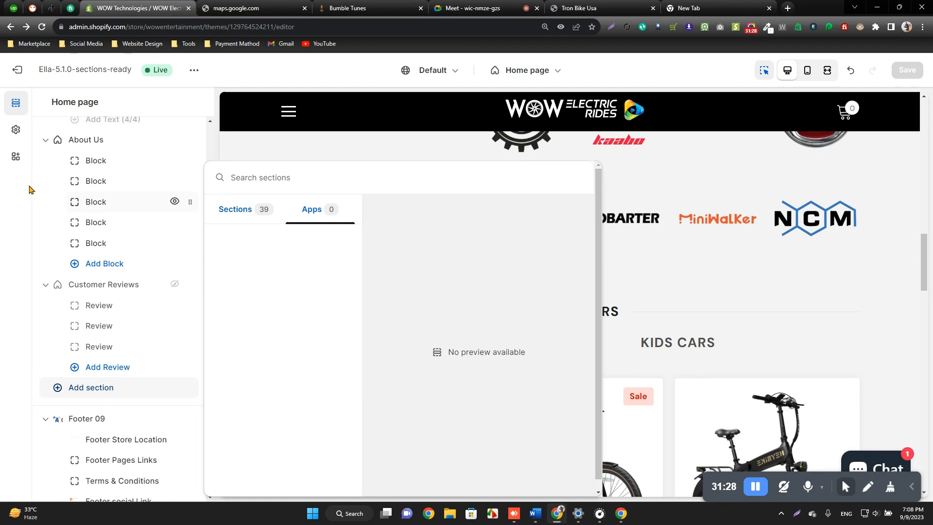
click(16, 157)
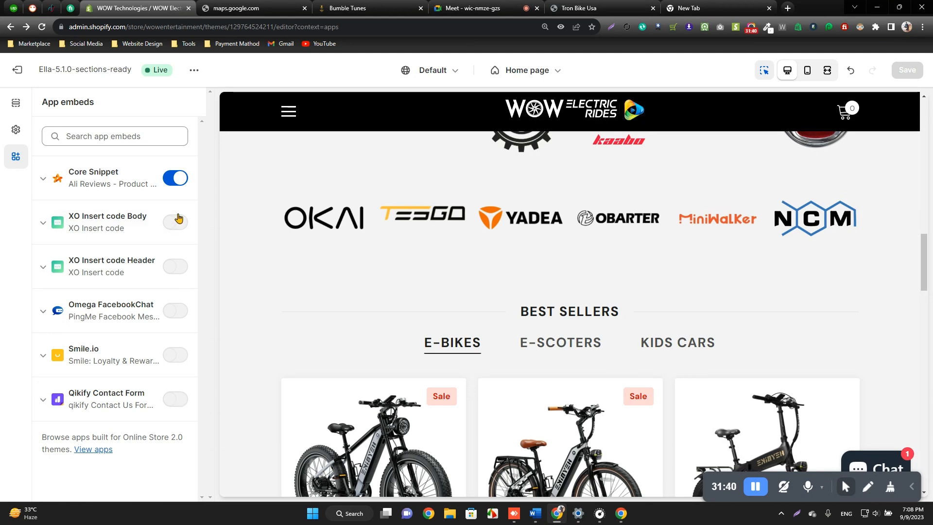
scroll(271, 250, down, 8)
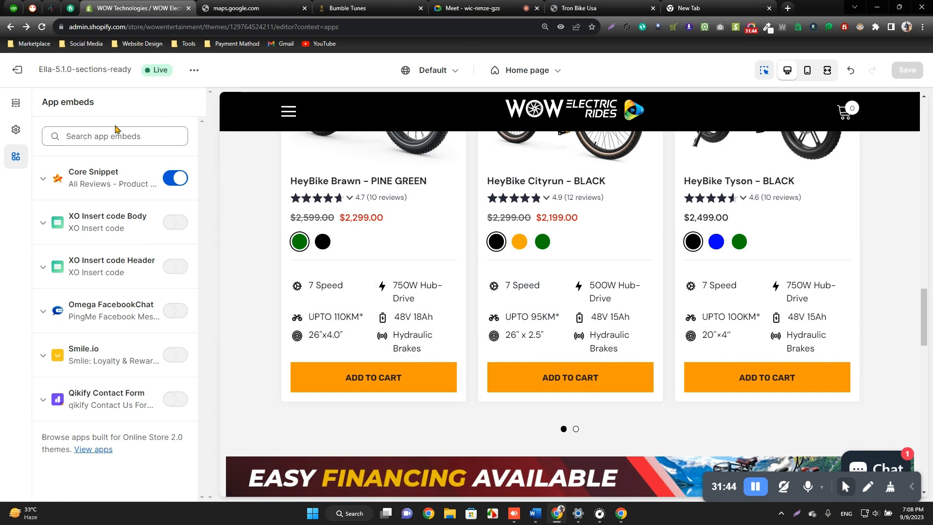
Step: Exit the theme editor to the Themes page and show the list of stores on the account
click(17, 70)
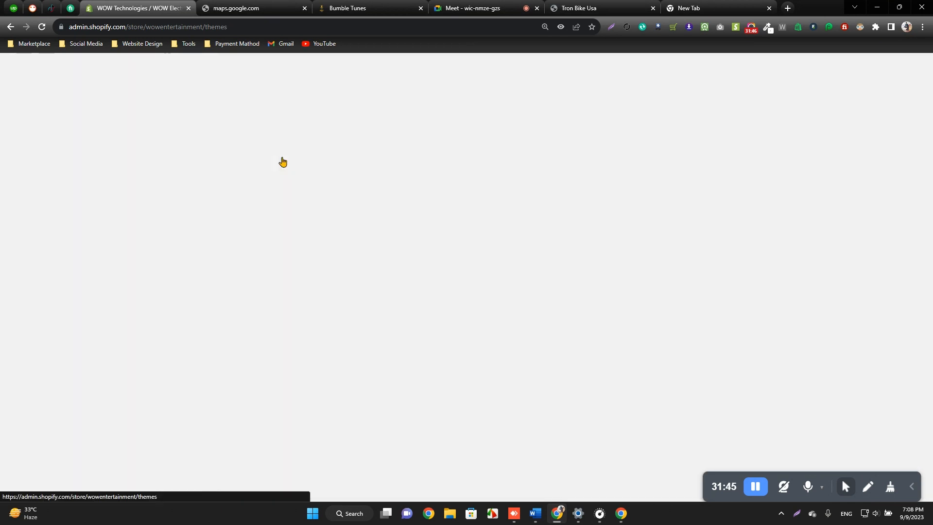
click(847, 70)
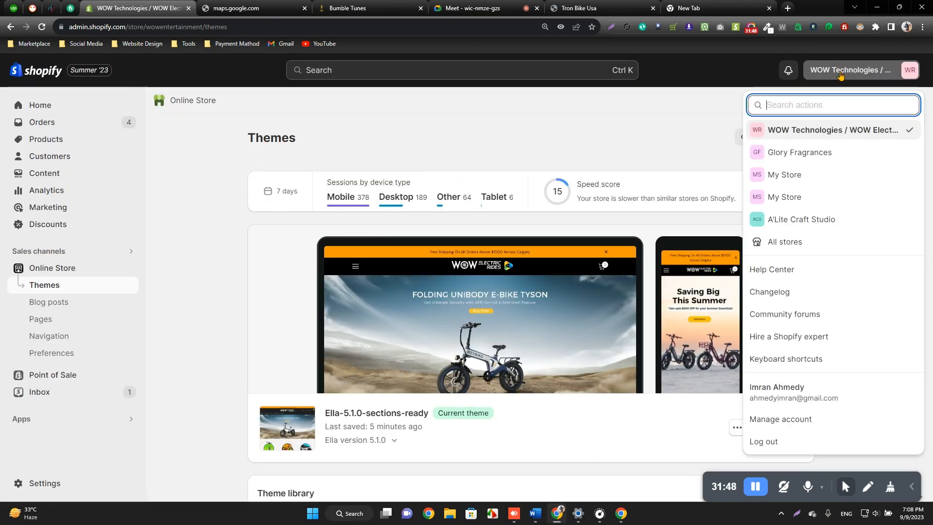